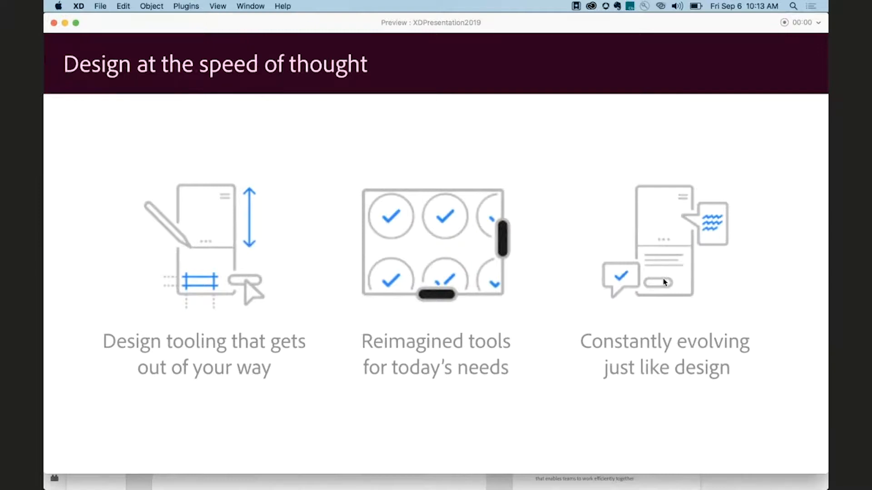
Advance the presentation preview through the Design slide to the Prototype slide.
{"action": "key", "text": "Right"}
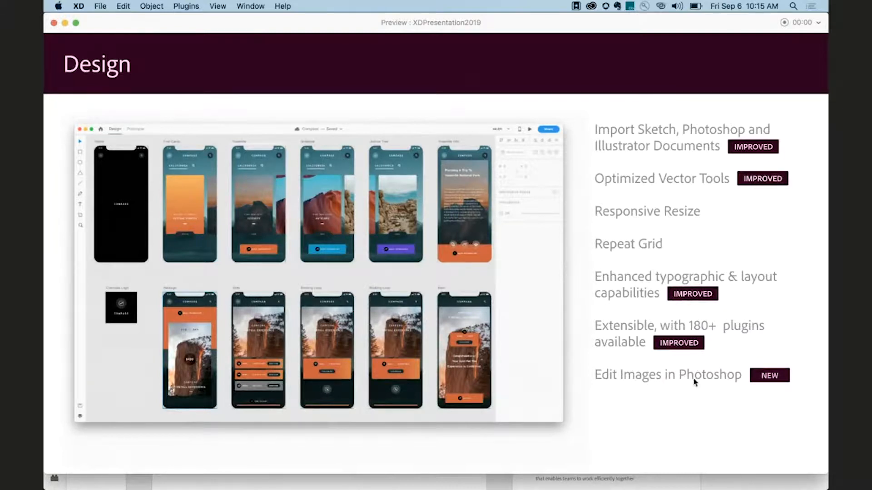
{"action": "left_click", "coordinate": [324, 225]}
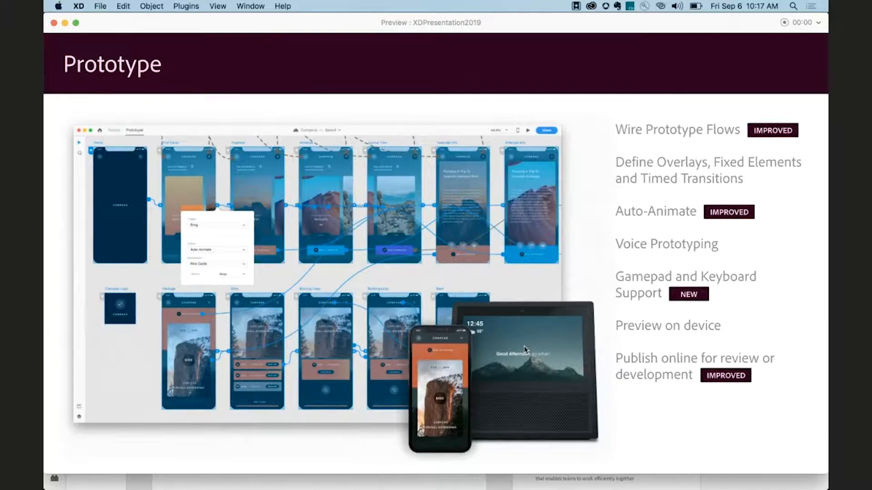
Switch to the browser and open the Twitter profile page from the address bar.
{"action": "key", "text": "super+Tab"}
{"action": "key", "text": "super+Tab"}
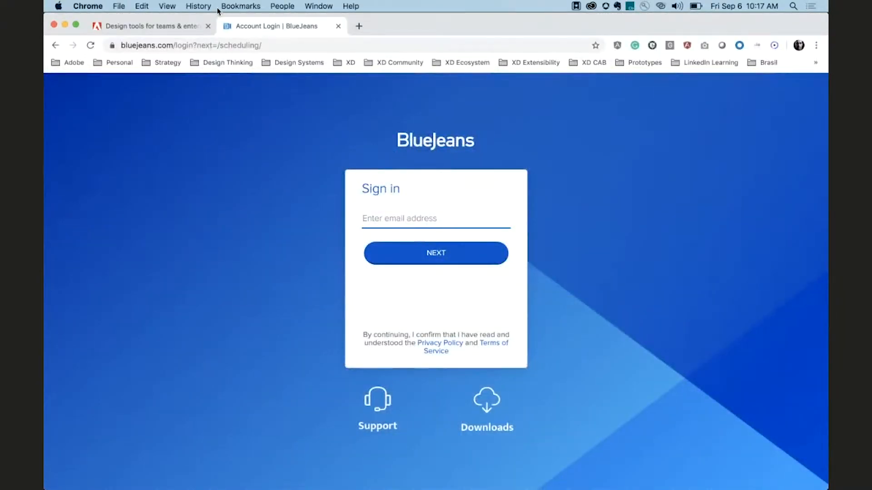
{"action": "left_click", "coordinate": [223, 44]}
{"action": "type", "text": "tw"}
{"action": "key", "text": "Return"}
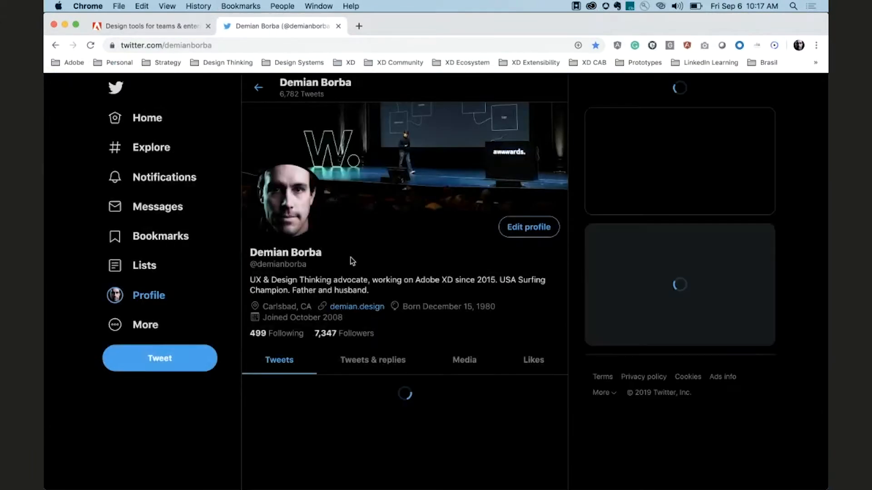
Scroll the profile feed and play the head-movement prototyping video tweet, then pause it.
{"action": "scroll", "coordinate": [351, 259], "scroll_direction": "down", "scroll_amount": 8}
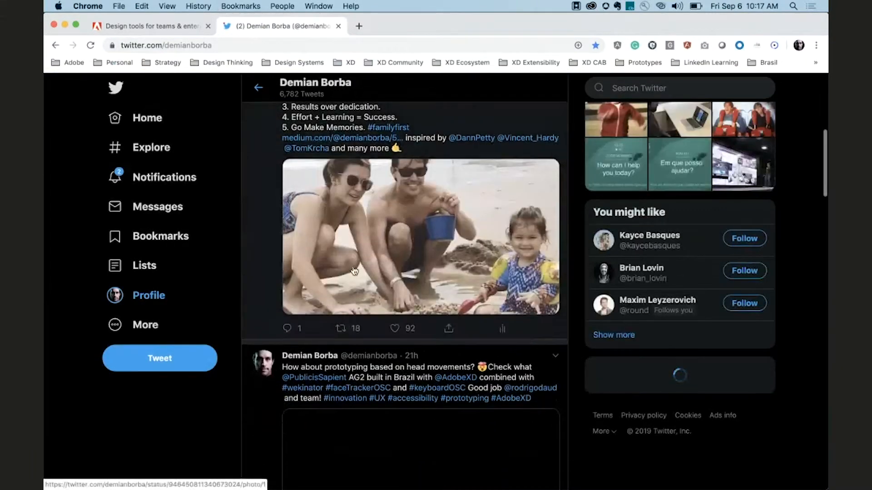
{"action": "scroll", "coordinate": [353, 266], "scroll_direction": "down", "scroll_amount": 5}
{"action": "left_click", "coordinate": [335, 271]}
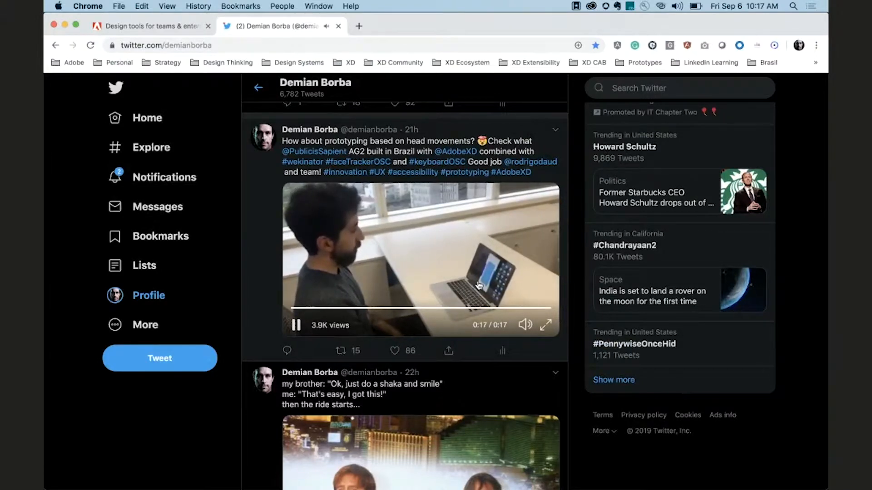
{"action": "left_click", "coordinate": [296, 325]}
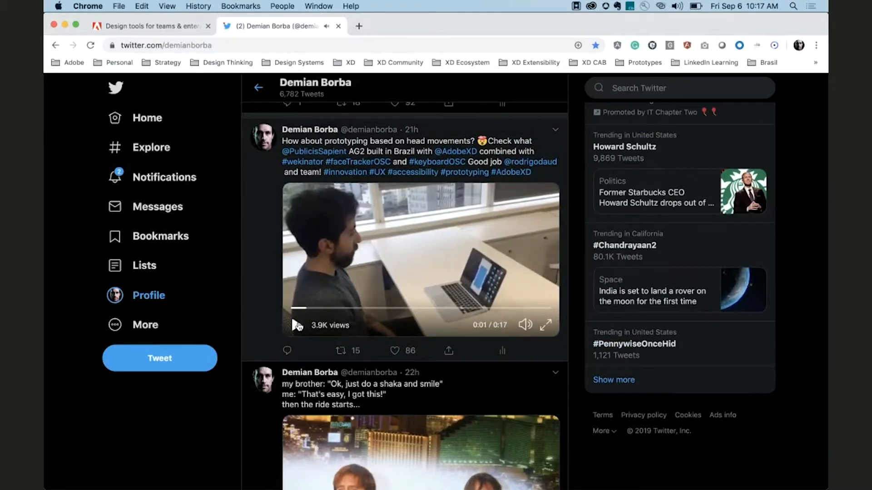
Switch back to the presentation preview and advance past the examples slide to the Demo slide.
{"action": "key", "text": "super+Tab"}
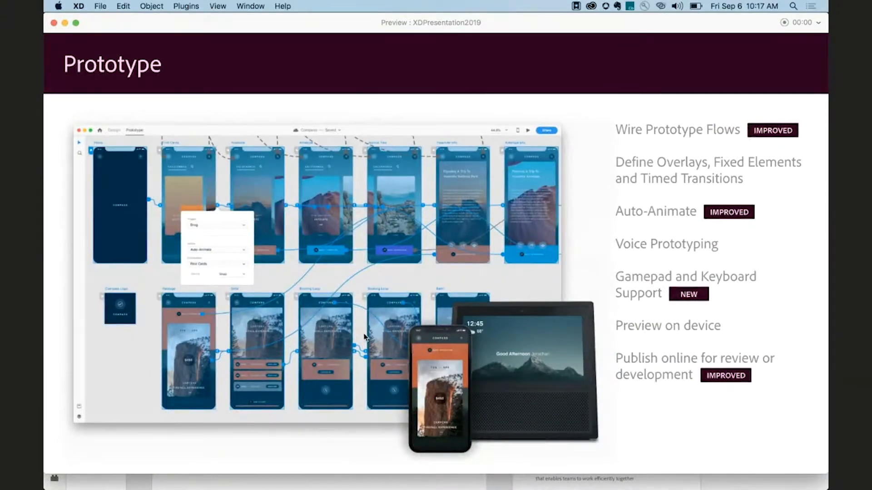
{"action": "key", "text": "Right"}
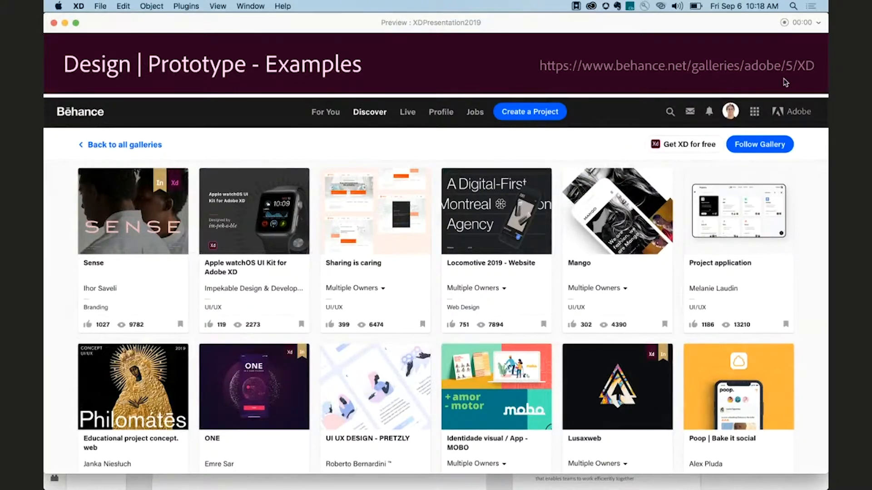
{"action": "key", "text": "Right"}
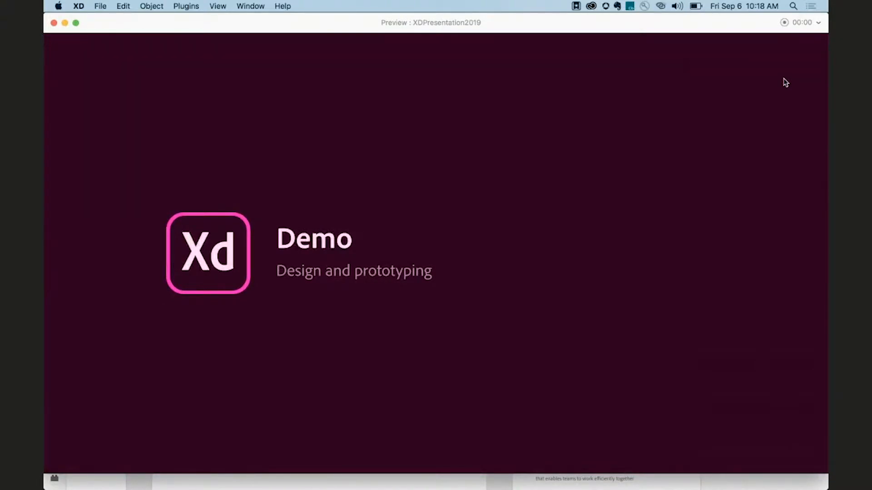
Exit the presentation preview and zoom into the Top Rated section of the website home artboard.
{"action": "key", "text": "Escape"}
{"action": "scroll", "coordinate": [467, 181], "scroll_direction": "down", "scroll_amount": 10}
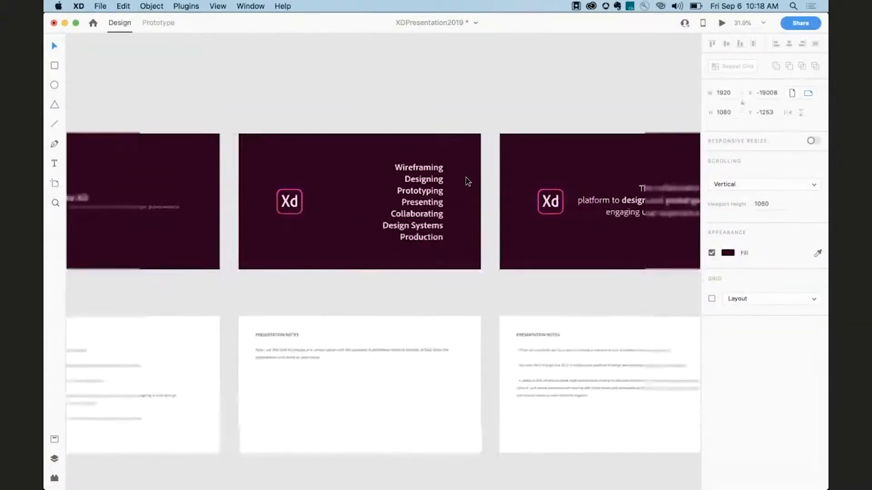
{"action": "scroll", "coordinate": [467, 180], "scroll_direction": "down", "scroll_amount": 10}
{"action": "scroll", "coordinate": [328, 151], "scroll_direction": "up", "scroll_amount": 5}
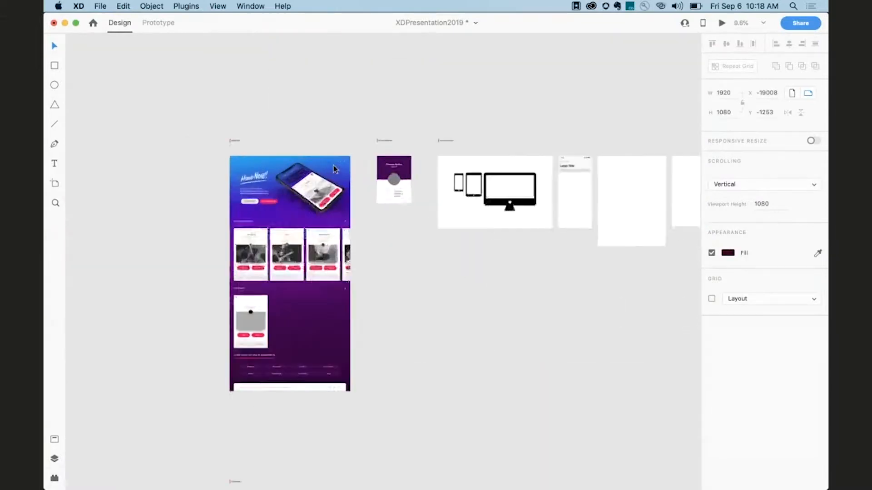
{"action": "scroll", "coordinate": [328, 152], "scroll_direction": "up", "scroll_amount": 2}
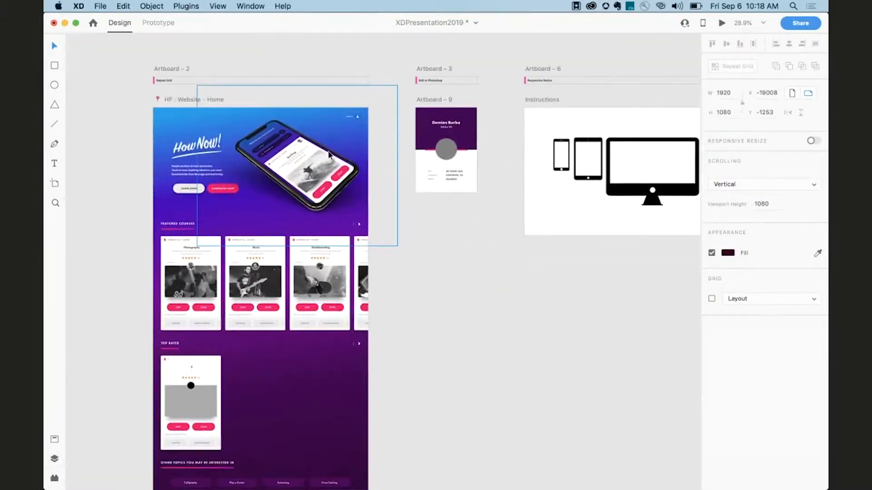
{"action": "scroll", "coordinate": [328, 154], "scroll_direction": "up", "scroll_amount": 2}
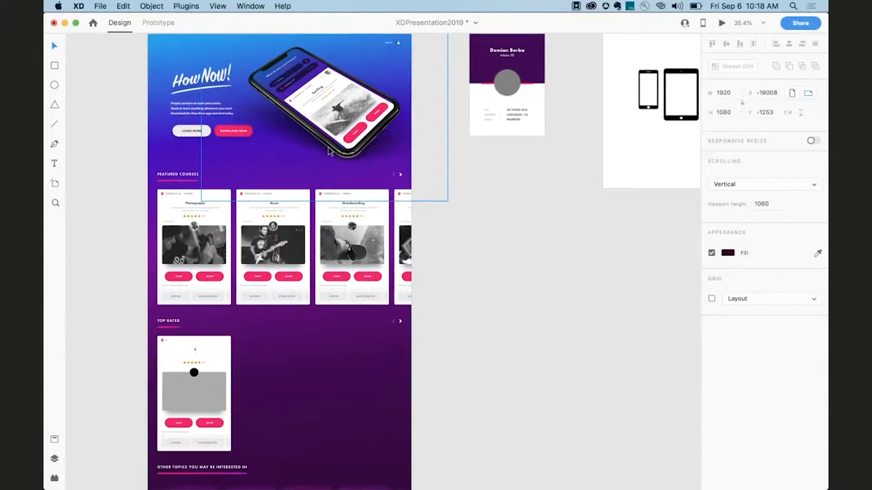
{"action": "scroll", "coordinate": [330, 151], "scroll_direction": "left", "scroll_amount": 2}
{"action": "scroll", "coordinate": [330, 151], "scroll_direction": "up", "scroll_amount": 2}
{"action": "scroll", "coordinate": [330, 151], "scroll_direction": "down", "scroll_amount": 8}
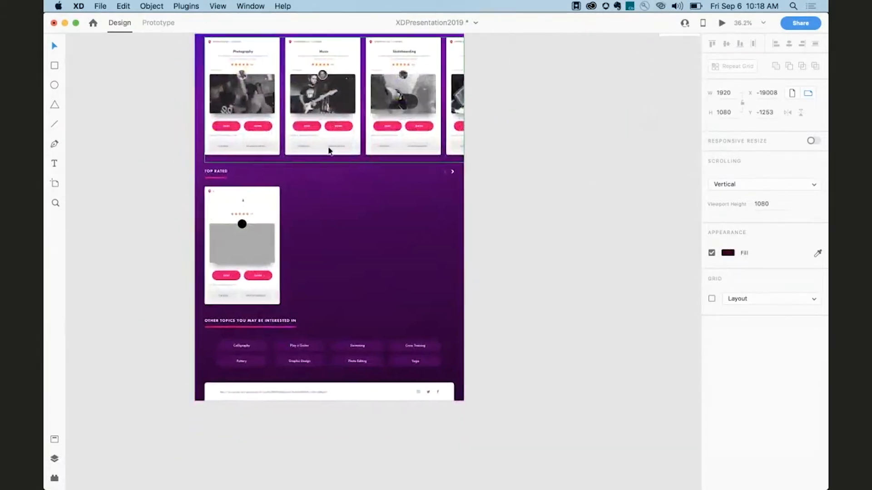
{"action": "scroll", "coordinate": [296, 262], "scroll_direction": "up", "scroll_amount": 6}
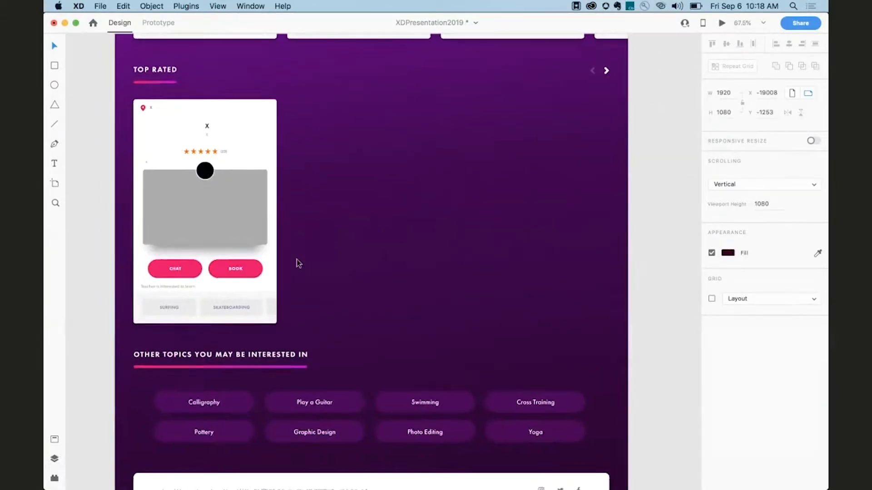
{"action": "scroll", "coordinate": [296, 262], "scroll_direction": "up", "scroll_amount": 2}
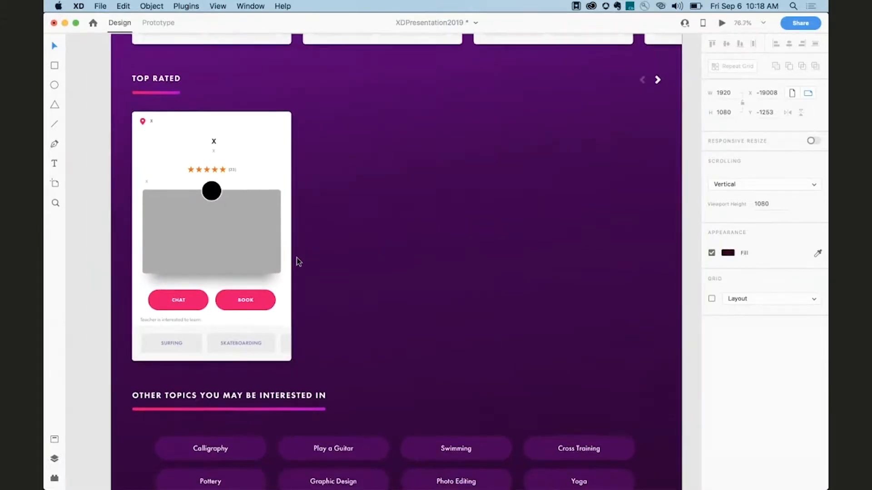
{"action": "scroll", "coordinate": [296, 262], "scroll_direction": "down", "scroll_amount": 1}
{"action": "scroll", "coordinate": [296, 262], "scroll_direction": "right", "scroll_amount": 1}
{"action": "left_click", "coordinate": [251, 154]}
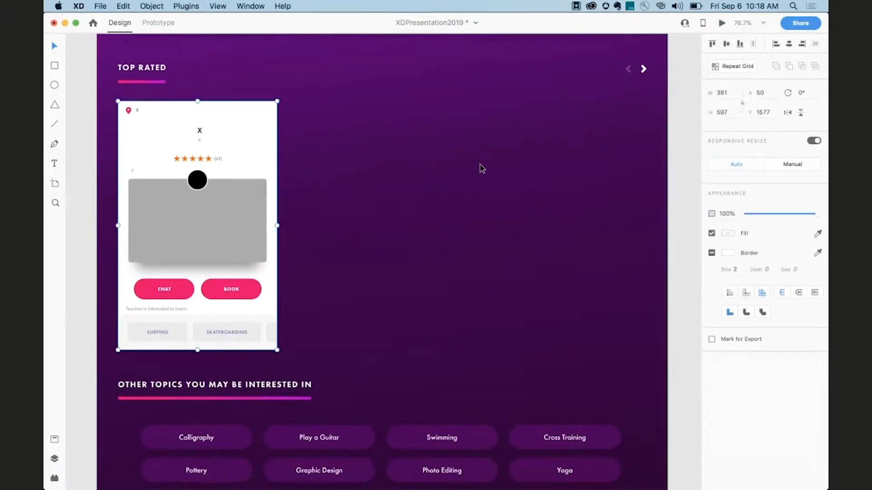
{"action": "left_click_drag", "start_coordinate": [262, 138], "coordinate": [601, 143]}
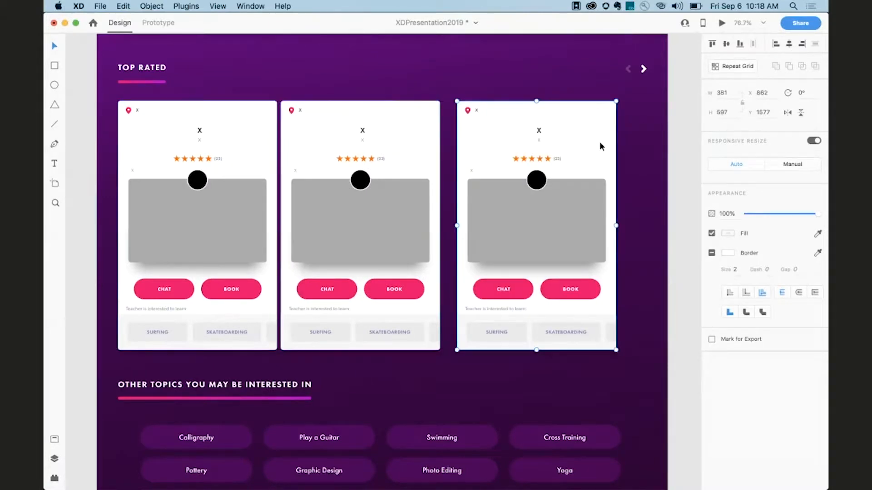
{"action": "left_click", "coordinate": [430, 138], "text": "shift"}
{"action": "mouse_move", "coordinate": [430, 138]}
{"action": "left_mouse_down"}
{"action": "mouse_move", "coordinate": [452, 138]}
{"action": "mouse_move", "coordinate": [438, 137]}
{"action": "left_mouse_up"}
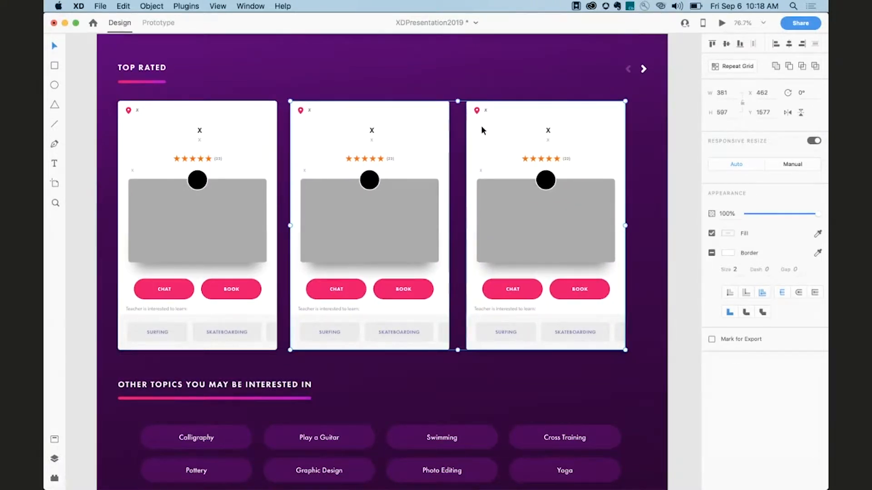
{"action": "key", "text": "Delete"}
Turn the top-rated class card into a repeat grid, extend it horizontally about 1643 px wide, and tighten the gap between cards.
{"action": "left_click", "coordinate": [241, 141]}
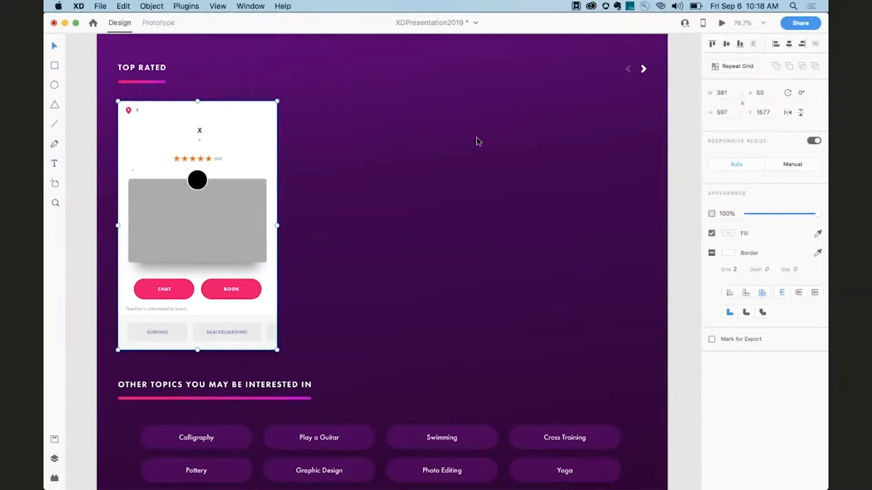
{"action": "left_click", "coordinate": [725, 72]}
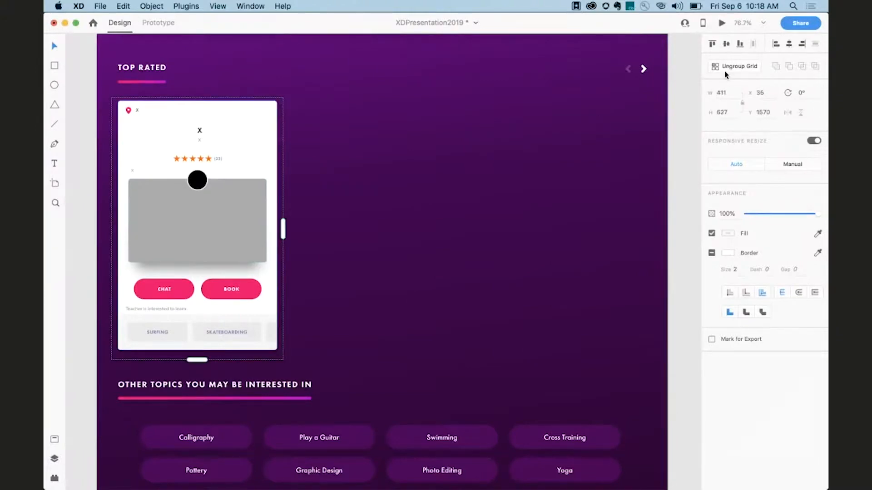
{"action": "left_click_drag", "start_coordinate": [282, 229], "coordinate": [685, 225]}
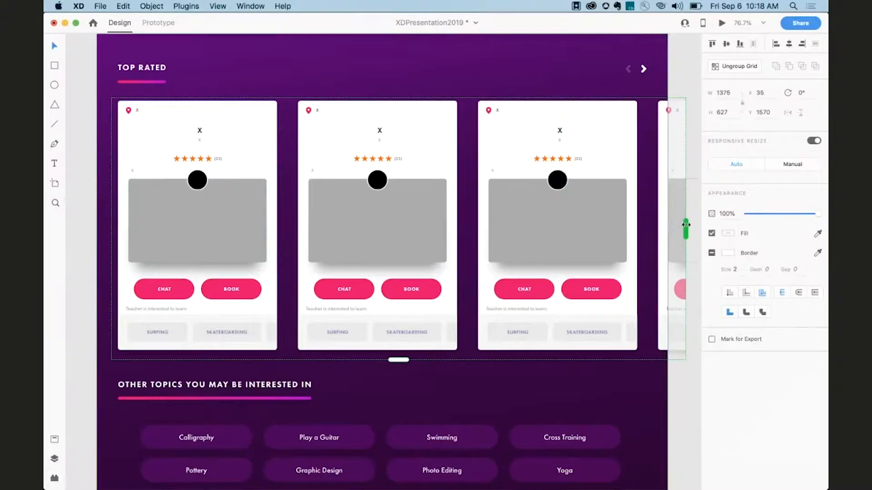
{"action": "scroll", "coordinate": [685, 225], "scroll_direction": "down", "scroll_amount": 5}
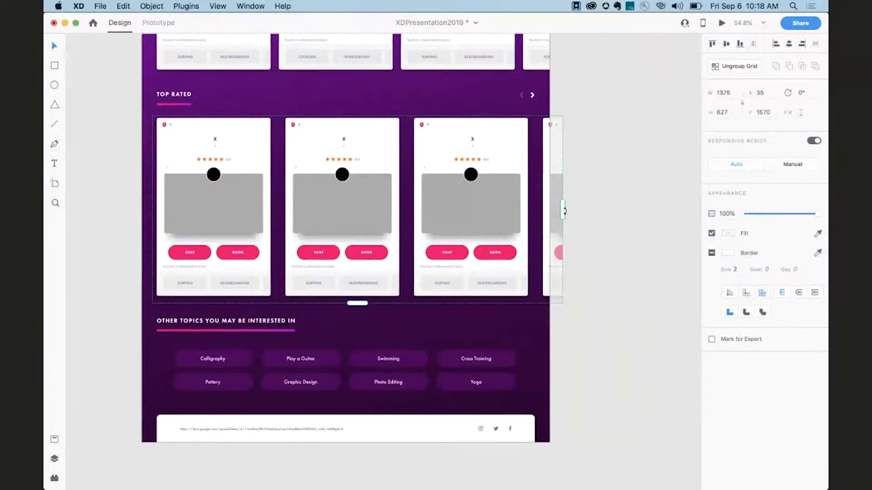
{"action": "left_click_drag", "start_coordinate": [564, 210], "coordinate": [664, 217]}
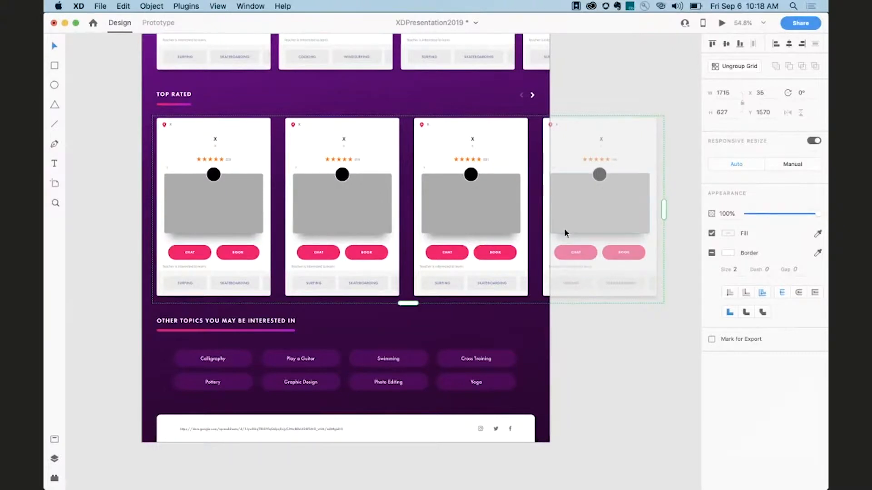
{"action": "left_click_drag", "start_coordinate": [536, 229], "coordinate": [515, 234]}
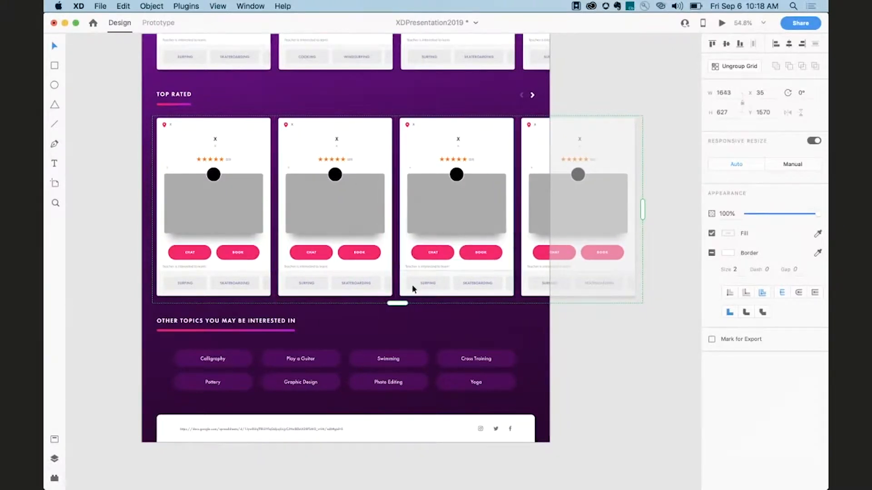
{"action": "mouse_move", "coordinate": [397, 303]}
{"action": "left_mouse_down"}
{"action": "mouse_move", "coordinate": [402, 339]}
{"action": "mouse_move", "coordinate": [397, 302]}
{"action": "left_mouse_up"}
Set the first grid card's title text to Students.
{"action": "scroll", "coordinate": [187, 245], "scroll_direction": "up", "scroll_amount": 5}
{"action": "scroll", "coordinate": [187, 245], "scroll_direction": "up", "scroll_amount": 3}
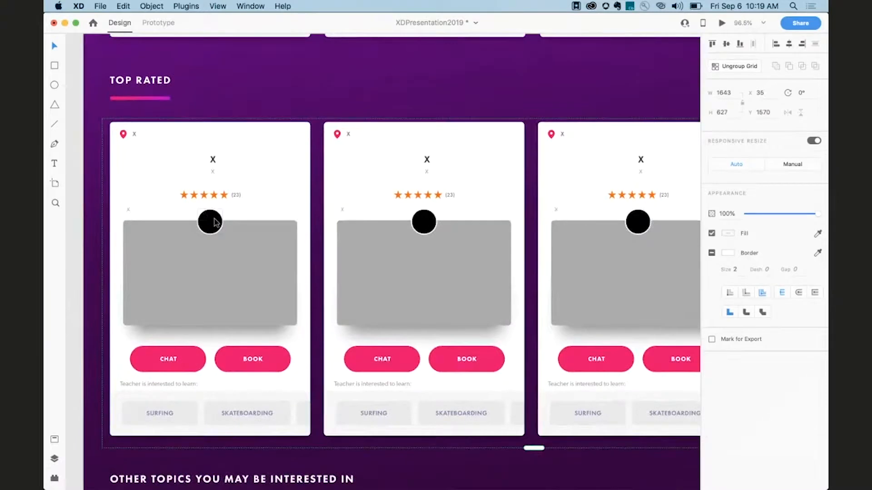
{"action": "double_click", "coordinate": [215, 220]}
{"action": "mouse_move", "coordinate": [214, 221]}
{"action": "left_mouse_down"}
{"action": "mouse_move", "coordinate": [229, 261]}
{"action": "mouse_move", "coordinate": [187, 251]}
{"action": "mouse_move", "coordinate": [189, 240]}
{"action": "mouse_move", "coordinate": [218, 234]}
{"action": "mouse_move", "coordinate": [214, 222]}
{"action": "left_mouse_up"}
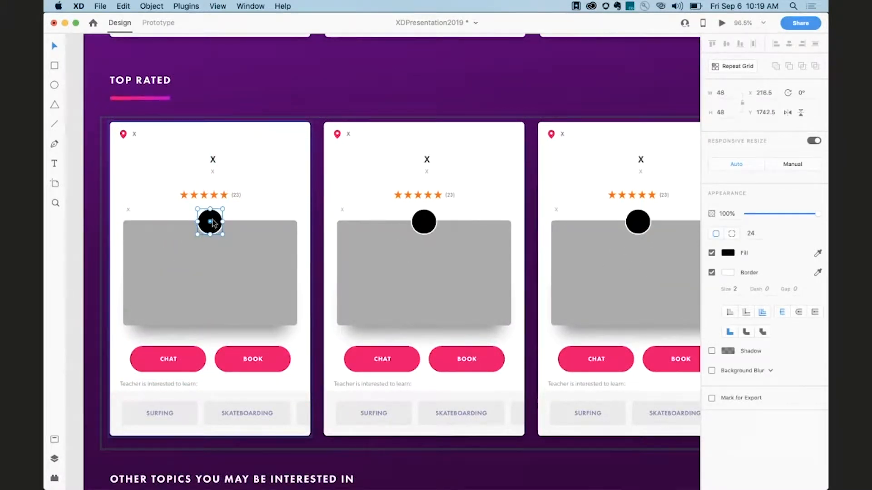
{"action": "left_click", "coordinate": [213, 160]}
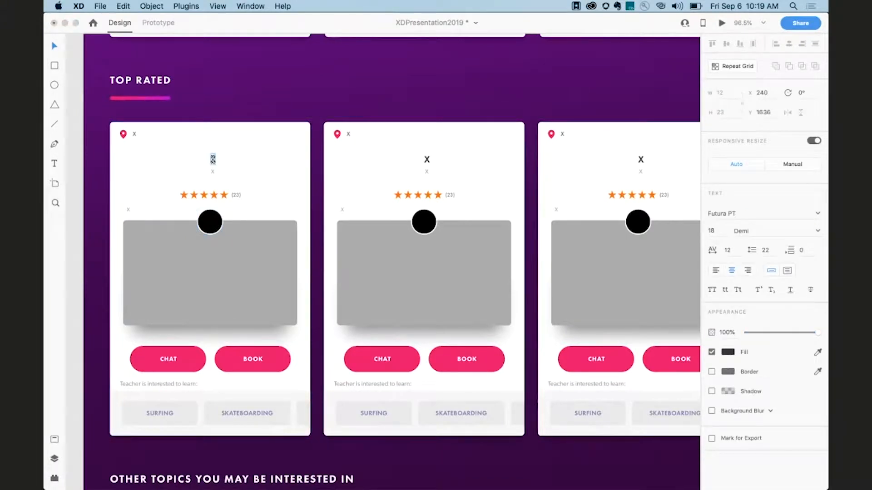
{"action": "type", "text": "Students"}
{"action": "key", "text": "Escape"}
Copy the Google Sheets URL from the text in the page footer.
{"action": "scroll", "coordinate": [108, 199], "scroll_direction": "down", "scroll_amount": 3}
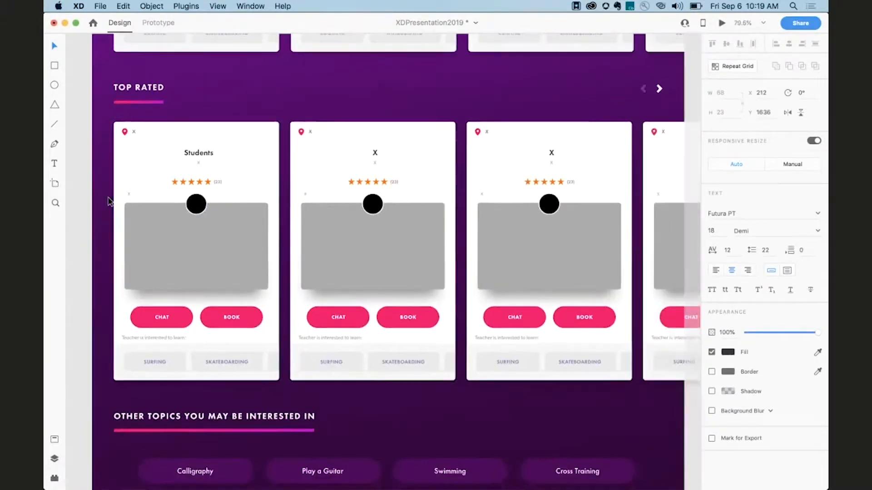
{"action": "scroll", "coordinate": [109, 200], "scroll_direction": "down", "scroll_amount": 5}
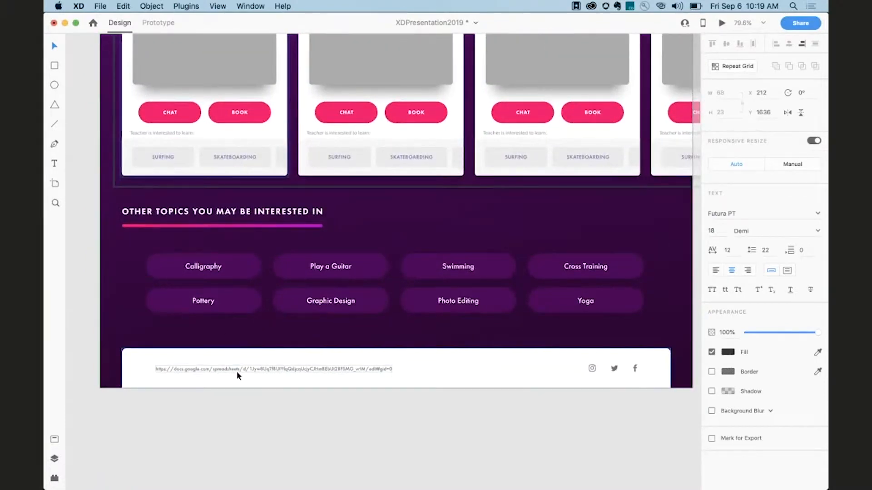
{"action": "left_click", "coordinate": [237, 372]}
{"action": "double_click", "coordinate": [237, 373]}
{"action": "double_click", "coordinate": [237, 372]}
{"action": "key", "text": "super+a"}
{"action": "key", "text": "super+c"}
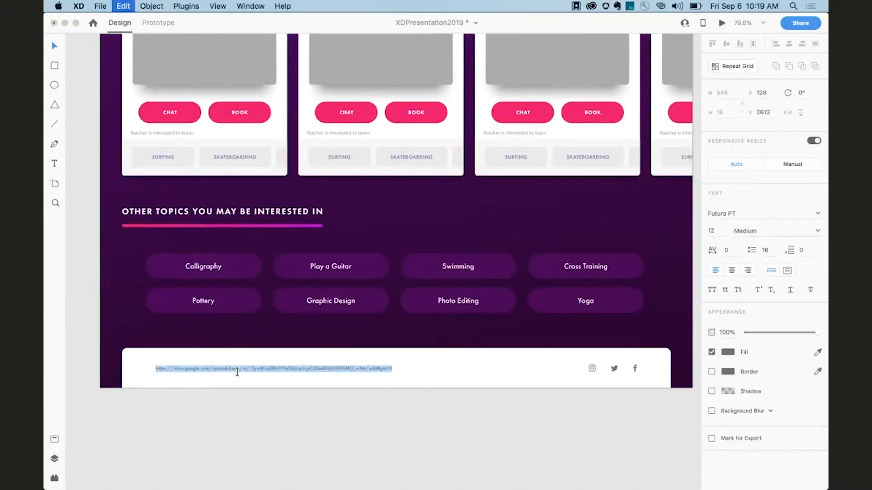
{"action": "key", "text": "Escape"}
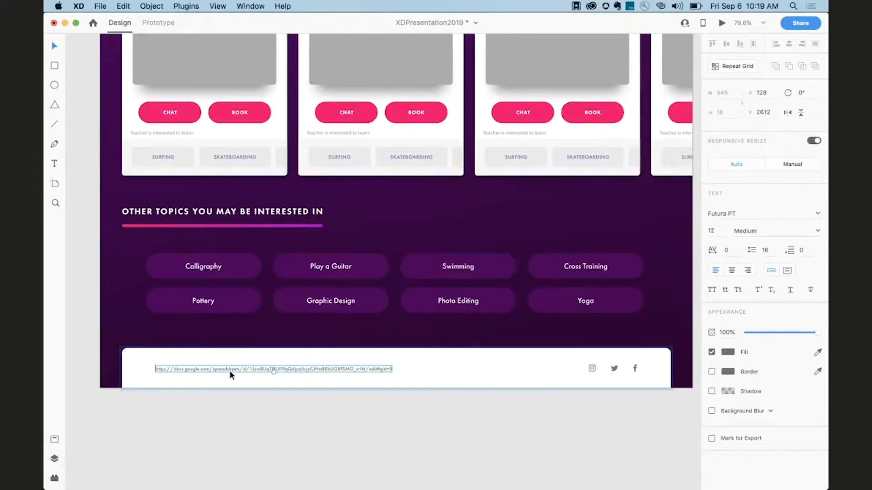
Switch to the browser and open the copied spreadsheet URL.
{"action": "key", "text": "super+Tab"}
{"action": "left_click", "coordinate": [391, 272]}
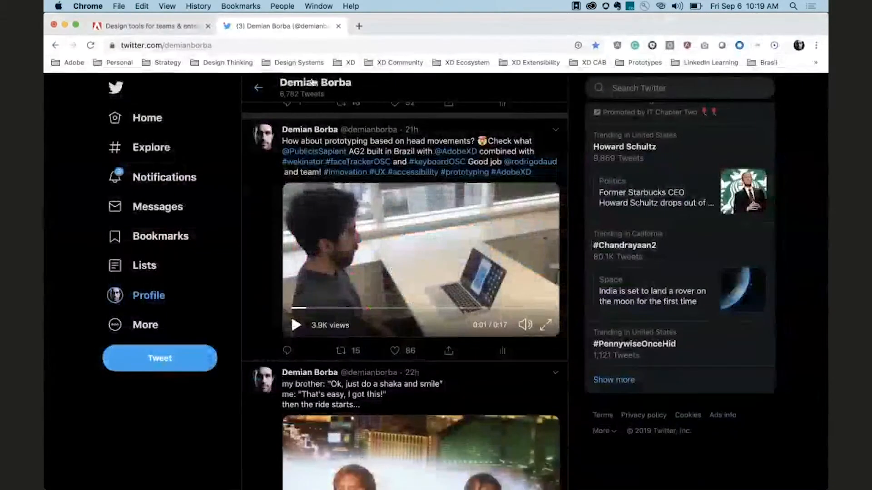
{"action": "left_click", "coordinate": [297, 45]}
{"action": "key", "text": "super+v"}
{"action": "key", "text": "Return"}
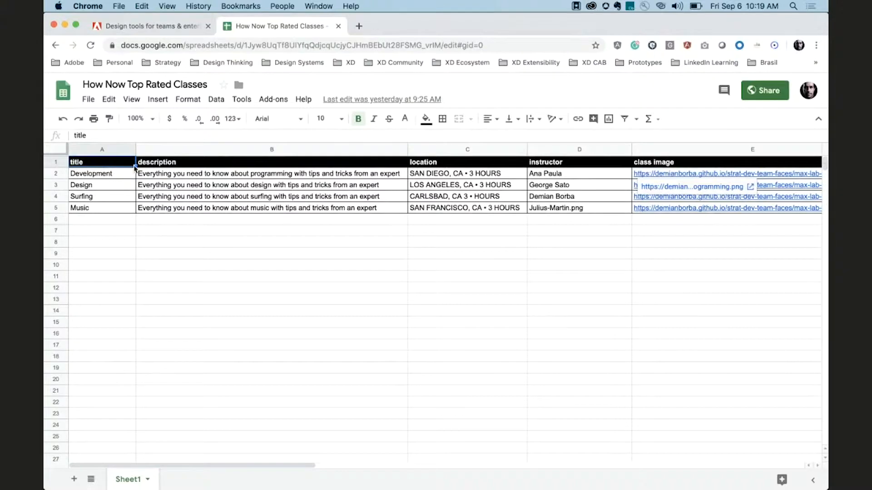
Copy the spreadsheet's URL from the browser address bar and switch back to XD.
{"action": "left_click", "coordinate": [215, 46]}
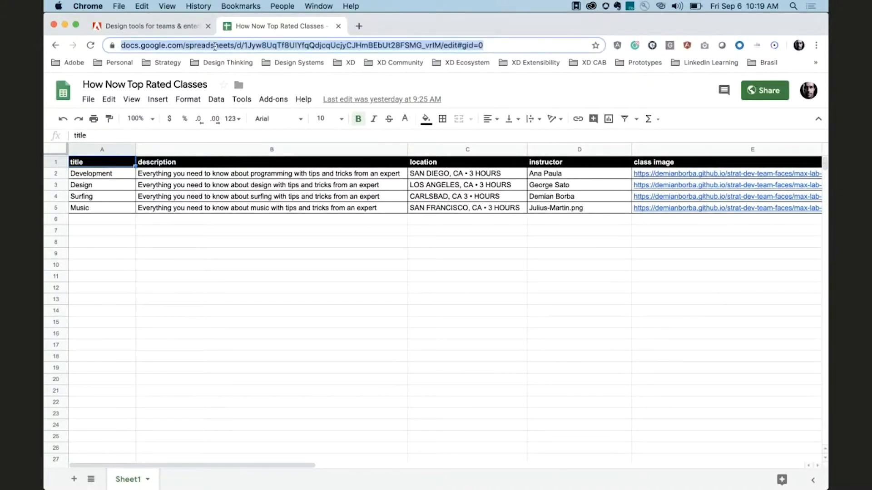
{"action": "key", "text": "super+c"}
{"action": "key", "text": "super+Tab"}
{"action": "key", "text": "super+Tab"}
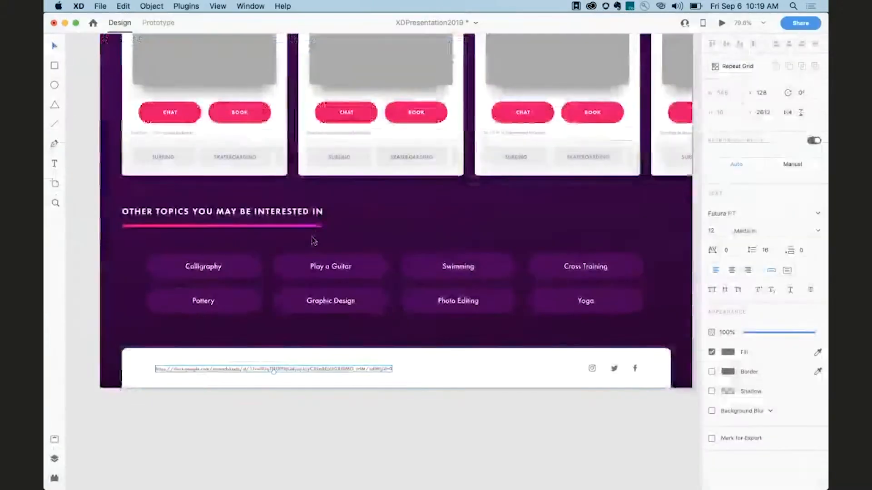
Populate the selected repeat grid from the sheet's public link with the Google Sheets plugin, keeping the default column mapping.
{"action": "scroll", "coordinate": [313, 240], "scroll_direction": "up", "scroll_amount": 5}
{"action": "left_click", "coordinate": [258, 179]}
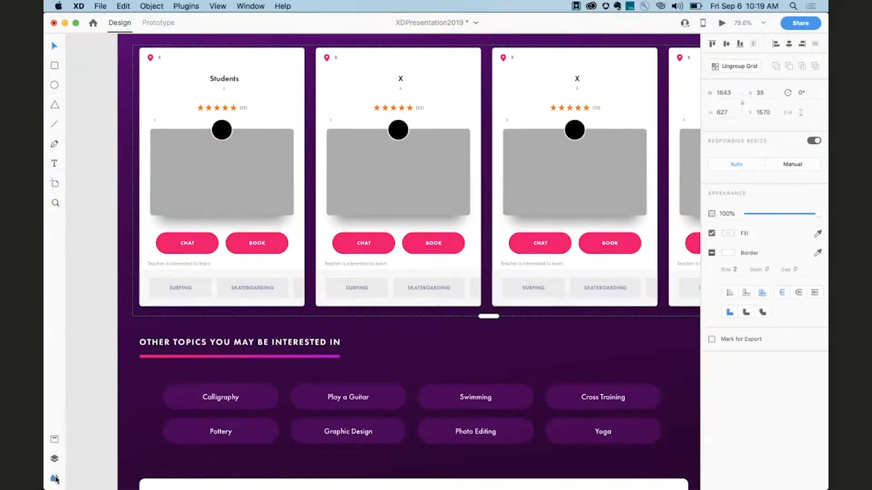
{"action": "left_click", "coordinate": [55, 478]}
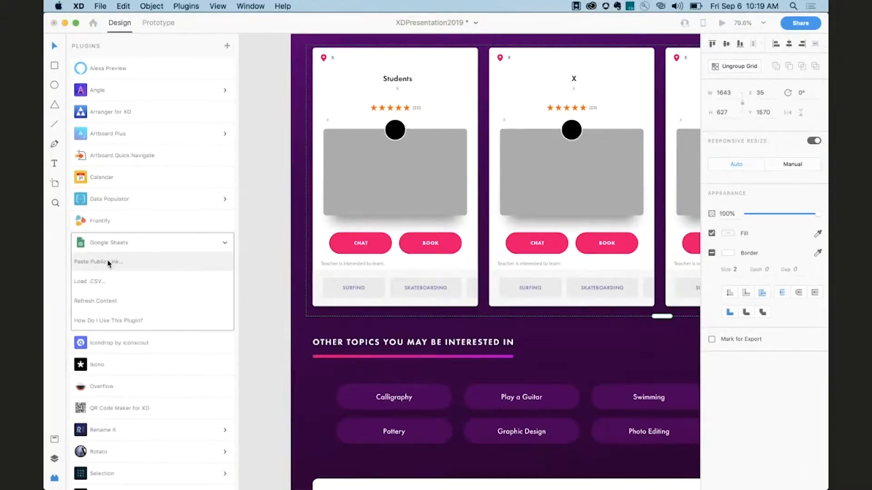
{"action": "left_click", "coordinate": [106, 262]}
{"action": "key", "text": "super+v"}
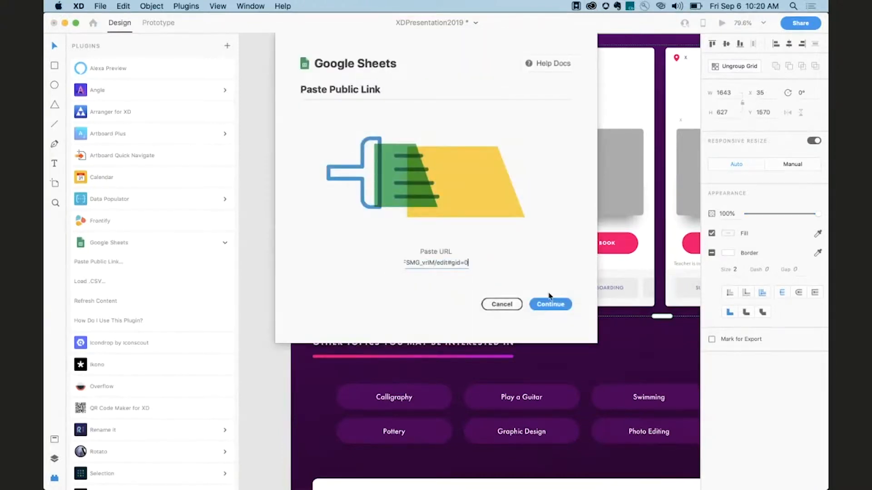
{"action": "left_click", "coordinate": [545, 305]}
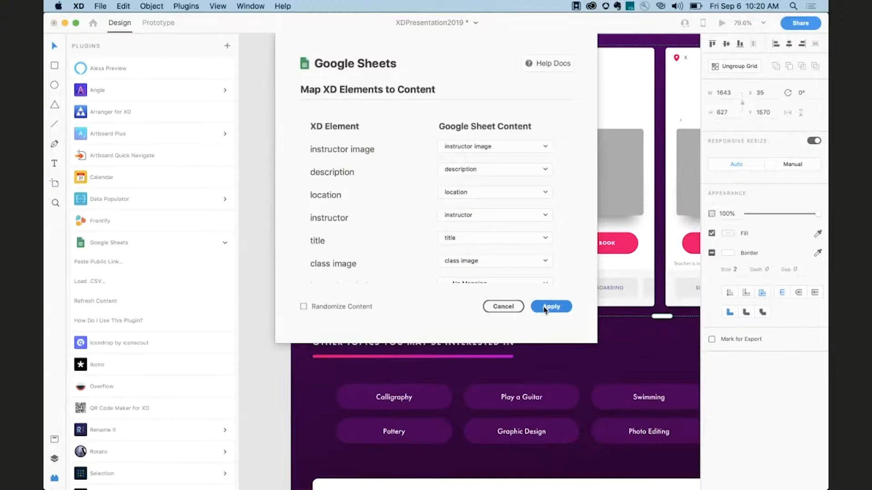
{"action": "left_click", "coordinate": [545, 309]}
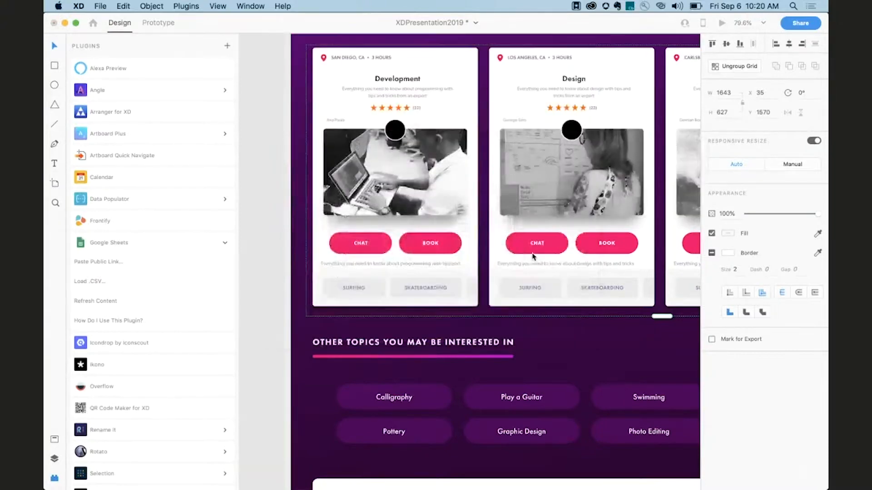
{"action": "scroll", "coordinate": [406, 216], "scroll_direction": "up", "scroll_amount": 2}
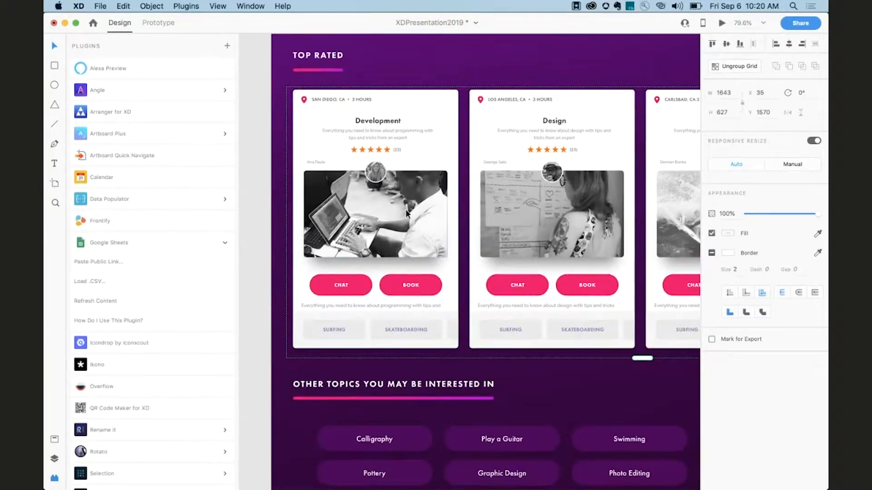
{"action": "left_click", "coordinate": [54, 479]}
{"action": "scroll", "coordinate": [137, 424], "scroll_direction": "up", "scroll_amount": 2}
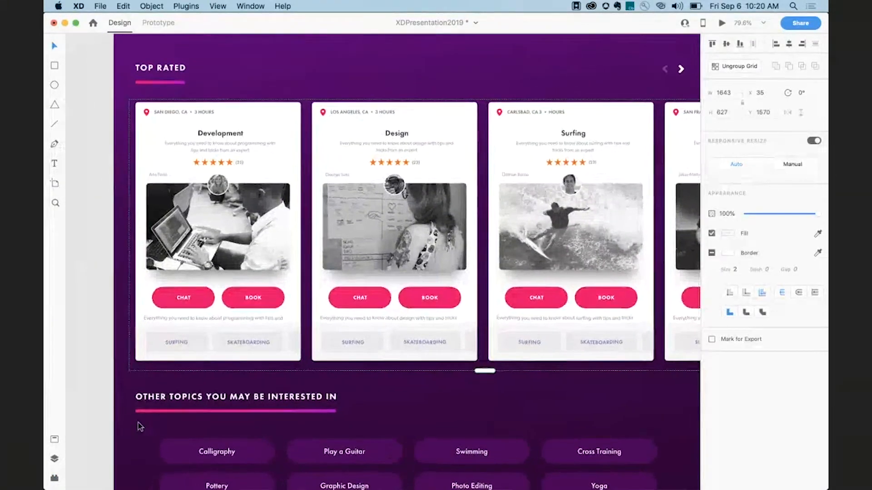
In the spreadsheet, change the first class title from Development to Programming.
{"action": "key", "text": "super+Tab"}
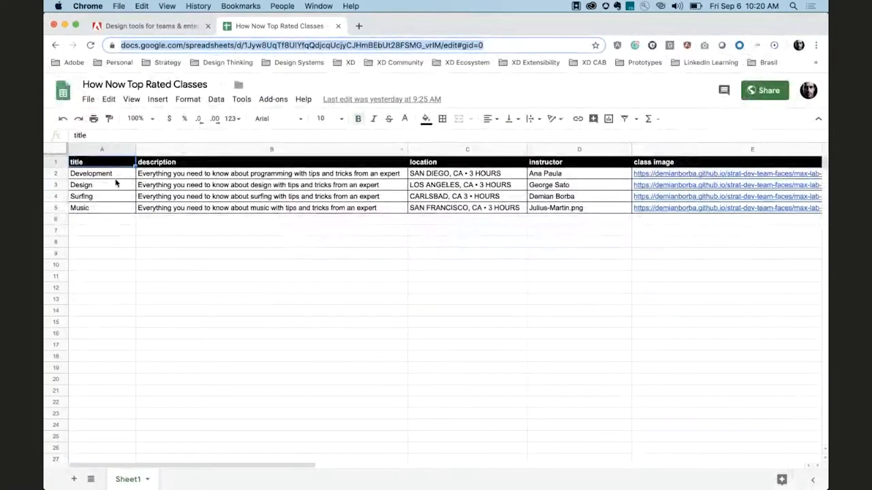
{"action": "left_click", "coordinate": [115, 183]}
{"action": "left_click", "coordinate": [115, 177]}
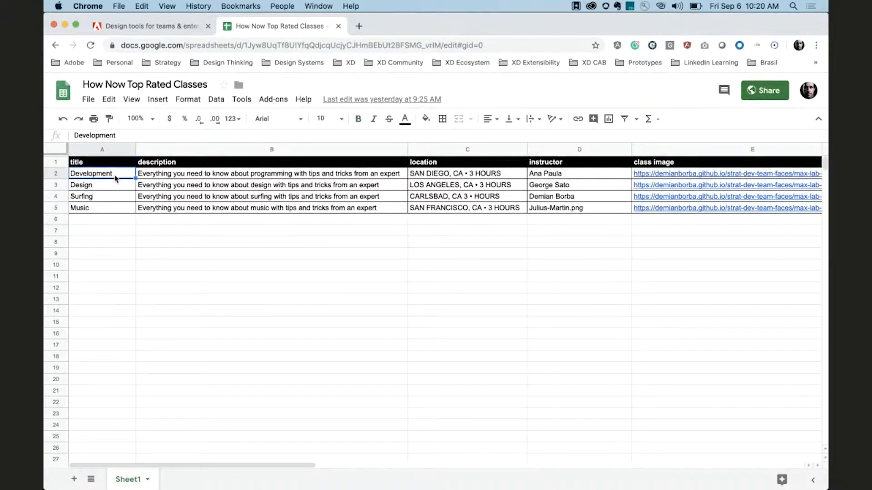
{"action": "type", "text": "Programming"}
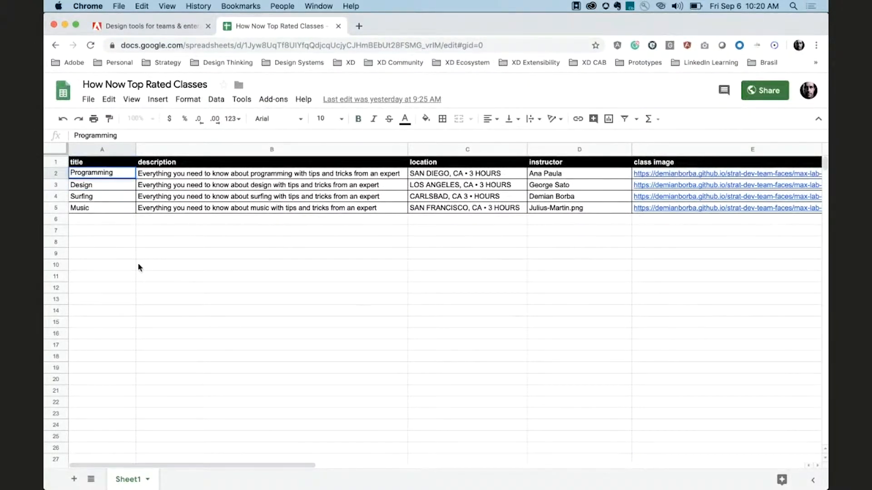
{"action": "left_click", "coordinate": [139, 267]}
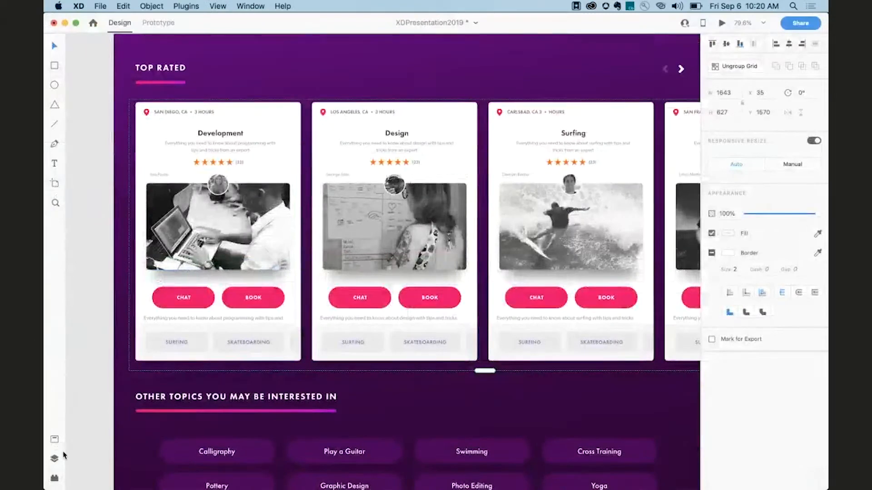
Refresh the repeat grid's content with the Google Sheets plugin.
{"action": "left_click", "coordinate": [54, 478]}
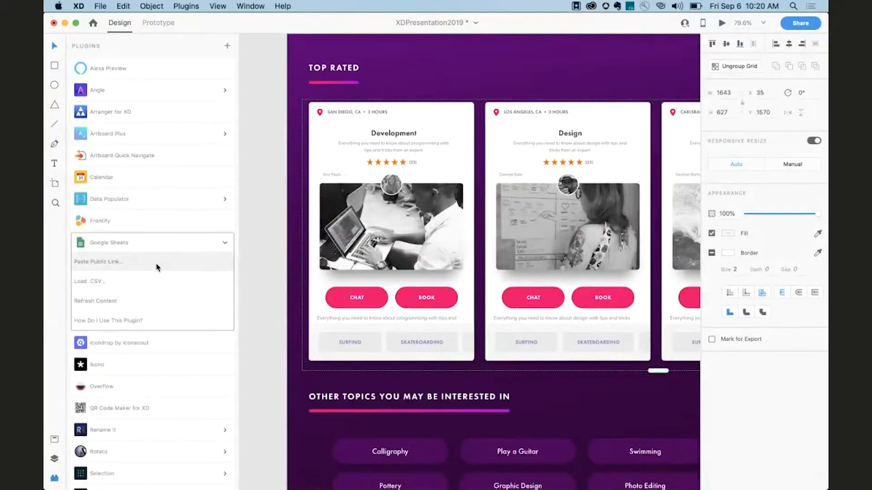
{"action": "left_click", "coordinate": [142, 301]}
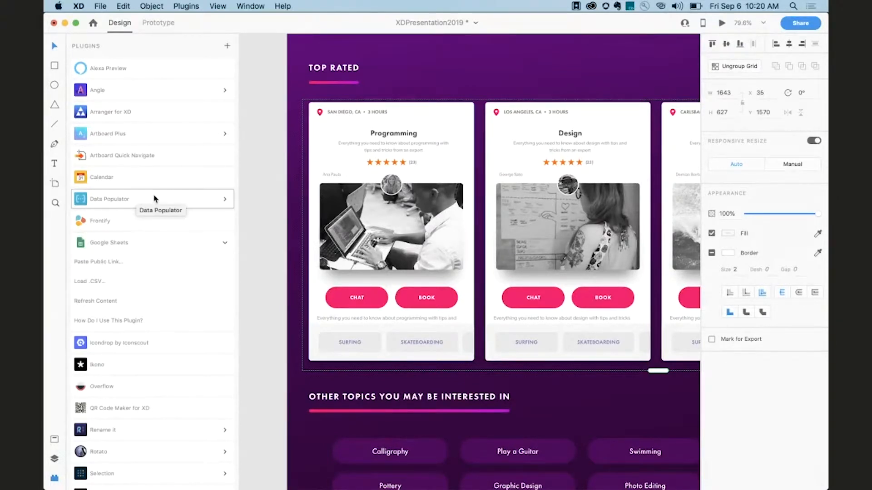
{"action": "scroll", "coordinate": [154, 208], "scroll_direction": "down", "scroll_amount": 5}
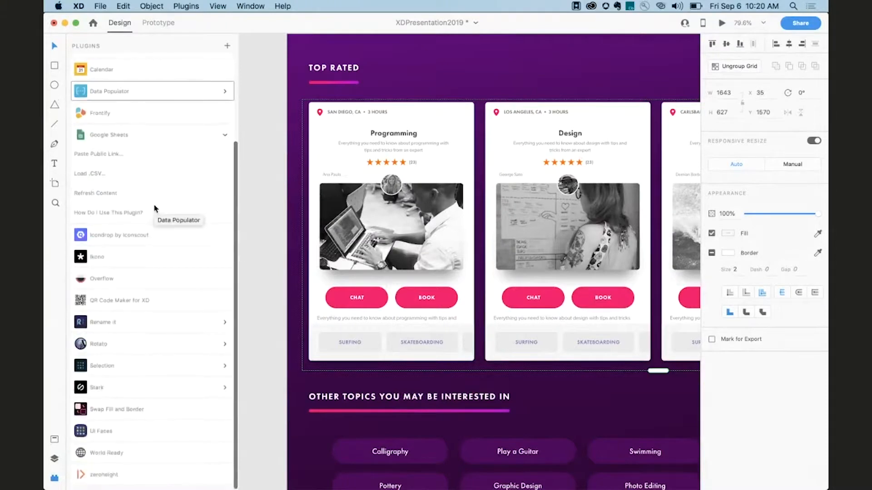
{"action": "left_click", "coordinate": [152, 267]}
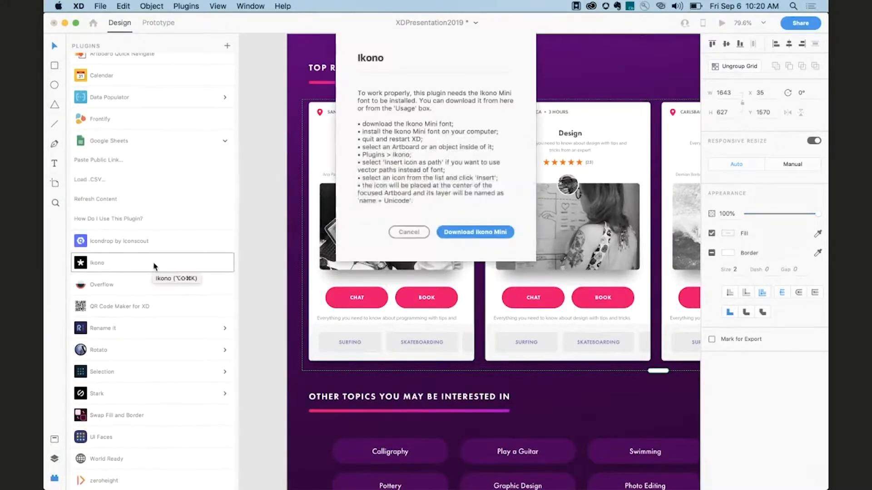
{"action": "left_click", "coordinate": [400, 234]}
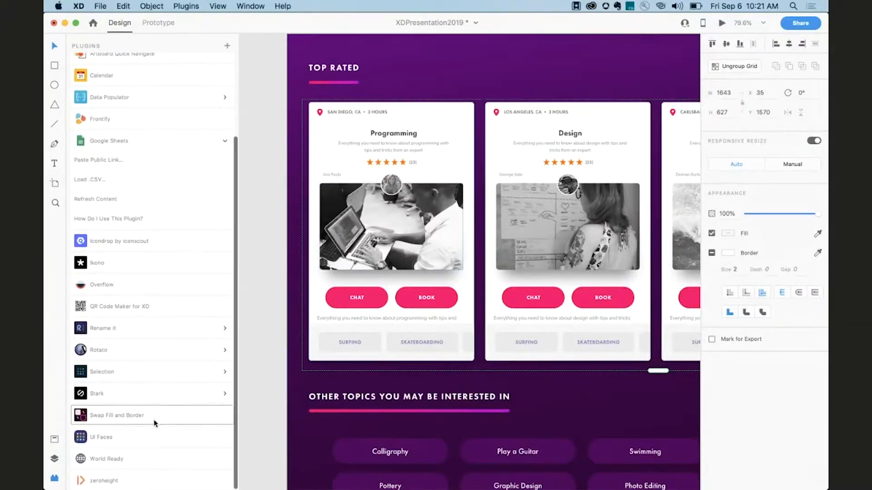
{"action": "scroll", "coordinate": [155, 423], "scroll_direction": "up", "scroll_amount": 5}
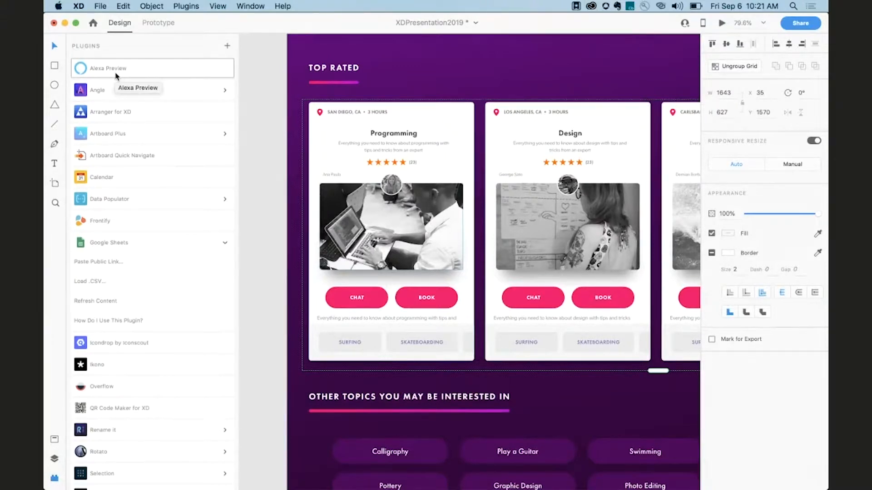
{"action": "key", "text": "F1"}
{"action": "key", "text": "F1"}
{"action": "key", "text": "F1"}
{"action": "key", "text": "F1"}
{"action": "key", "text": "F1"}
{"action": "key", "text": "F1"}
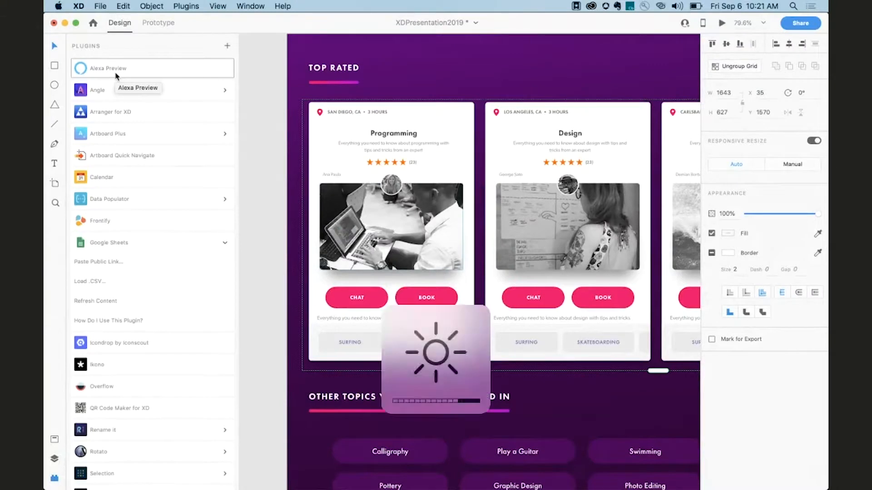
{"action": "key", "text": "F2"}
{"action": "key", "text": "F2"}
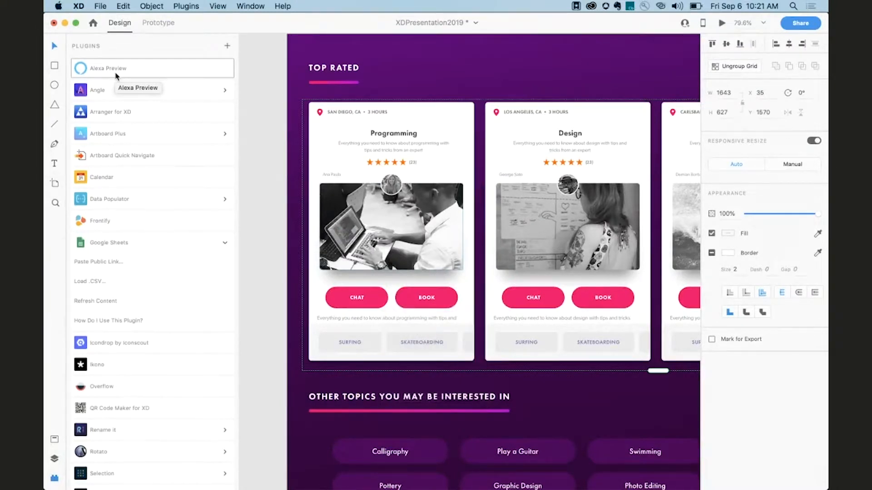
Turn the star rating in the Programming card into a component.
{"action": "left_click", "coordinate": [257, 157]}
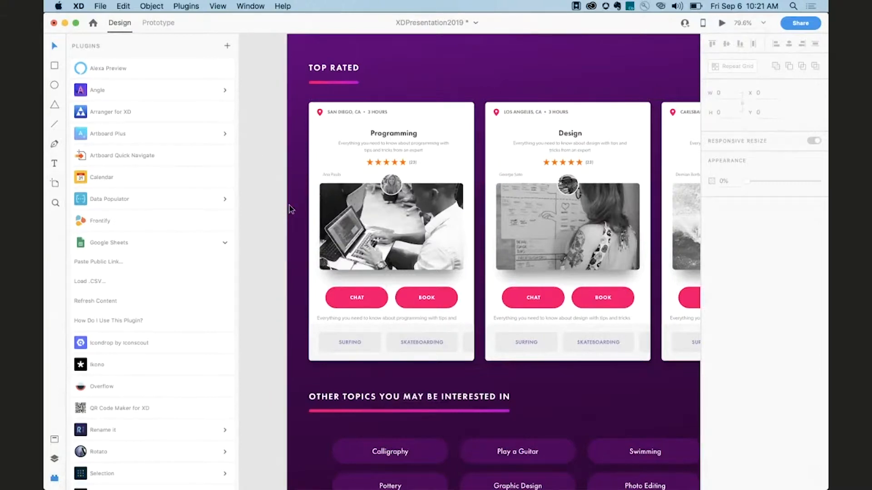
{"action": "left_click", "coordinate": [55, 479]}
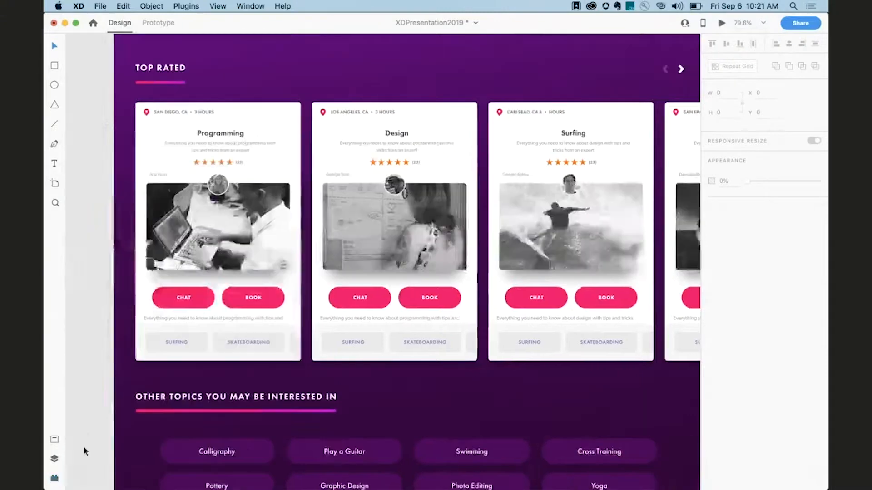
{"action": "scroll", "coordinate": [216, 314], "scroll_direction": "up", "scroll_amount": 2}
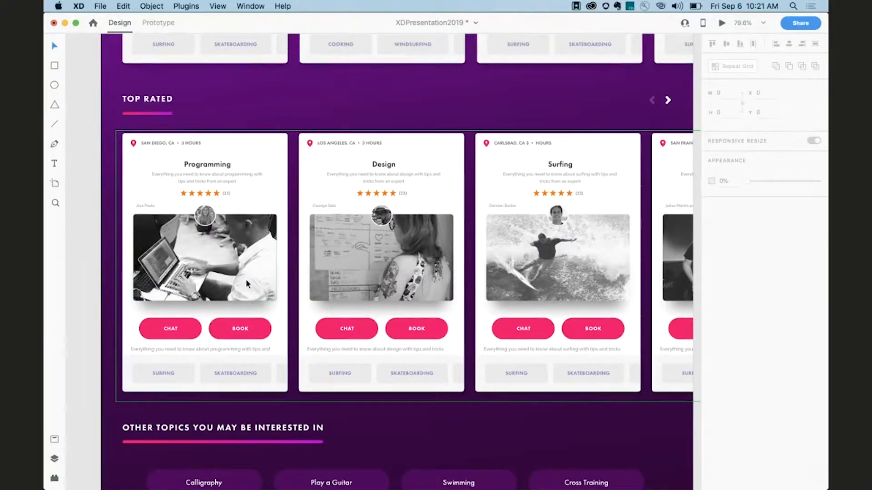
{"action": "scroll", "coordinate": [277, 195], "scroll_direction": "up", "scroll_amount": 5}
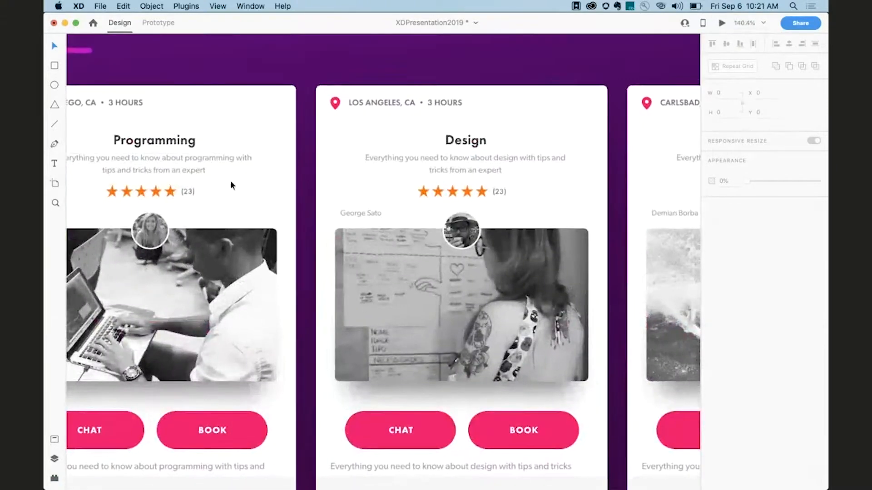
{"action": "double_click", "coordinate": [172, 192]}
{"action": "key", "text": "Escape"}
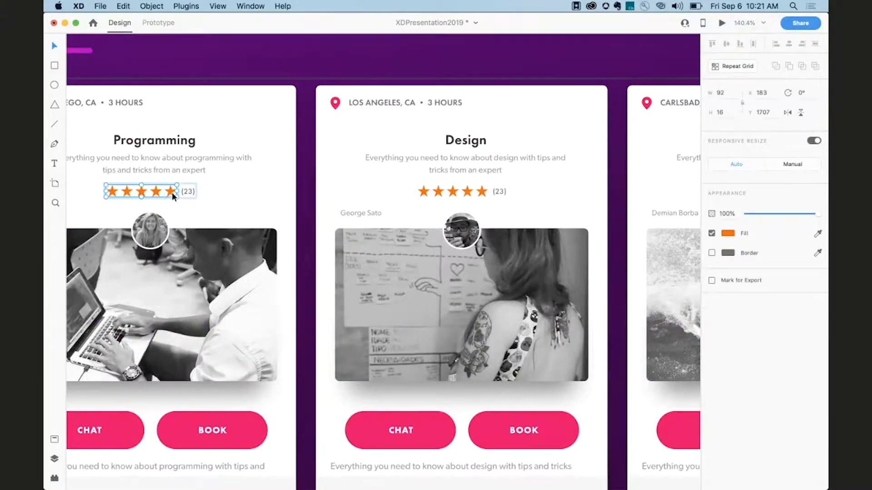
{"action": "right_click", "coordinate": [141, 193]}
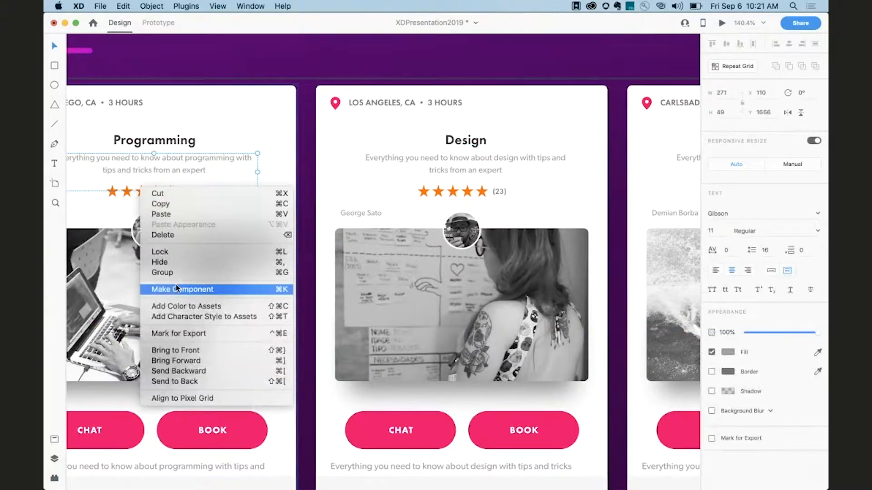
{"action": "left_click", "coordinate": [129, 193]}
{"action": "double_click", "coordinate": [129, 192]}
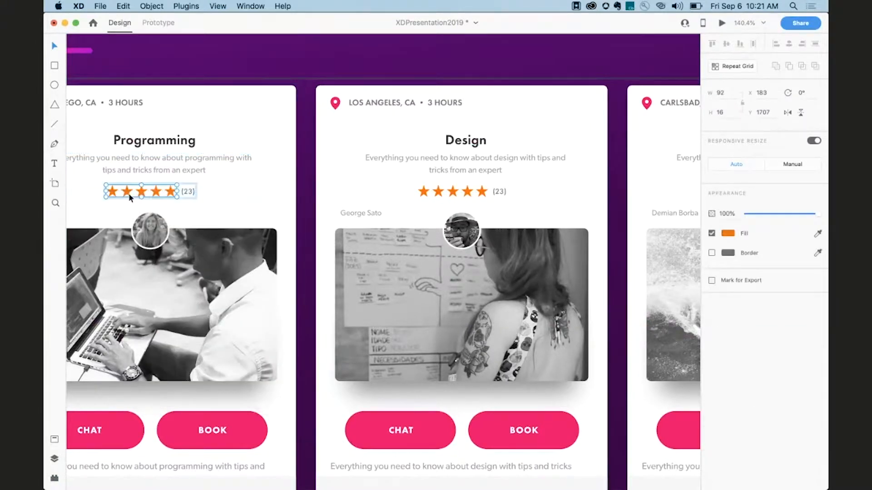
{"action": "right_click", "coordinate": [129, 195]}
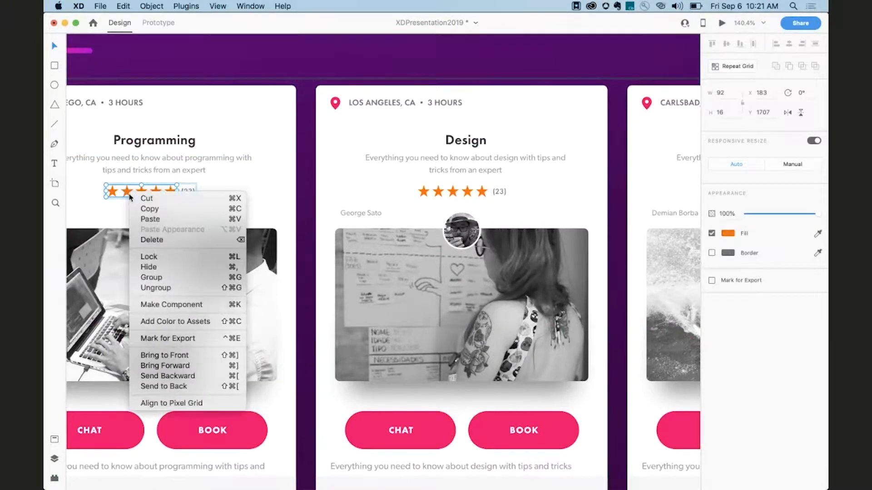
{"action": "left_click", "coordinate": [167, 304]}
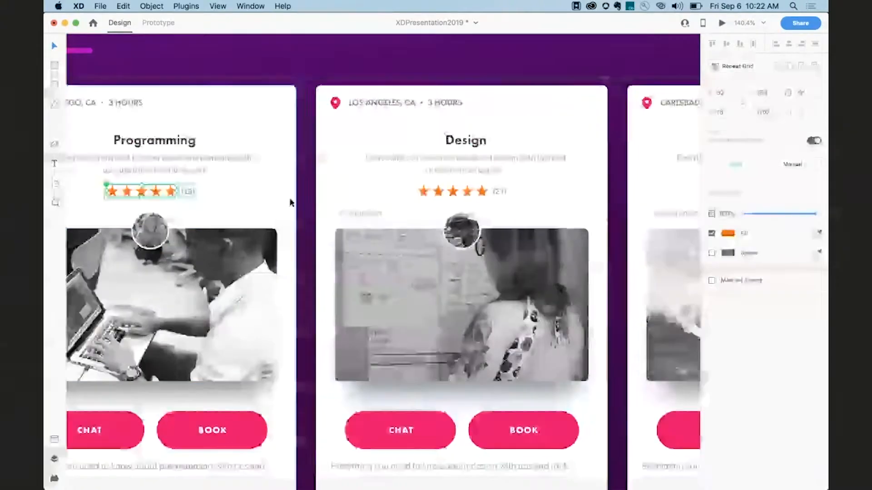
Recolor the fourth star in the Design card's rating to gray #BFBFBF.
{"action": "scroll", "coordinate": [353, 219], "scroll_direction": "right", "scroll_amount": 2}
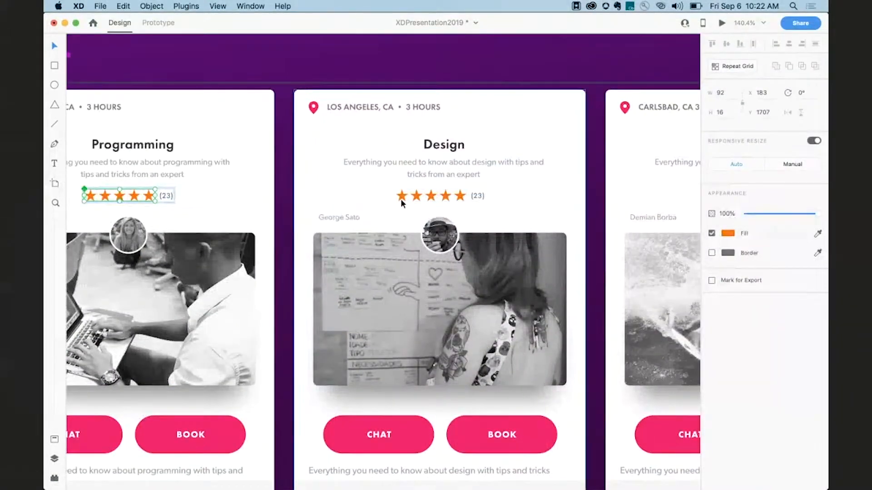
{"action": "left_click", "coordinate": [400, 199]}
{"action": "double_click", "coordinate": [400, 195]}
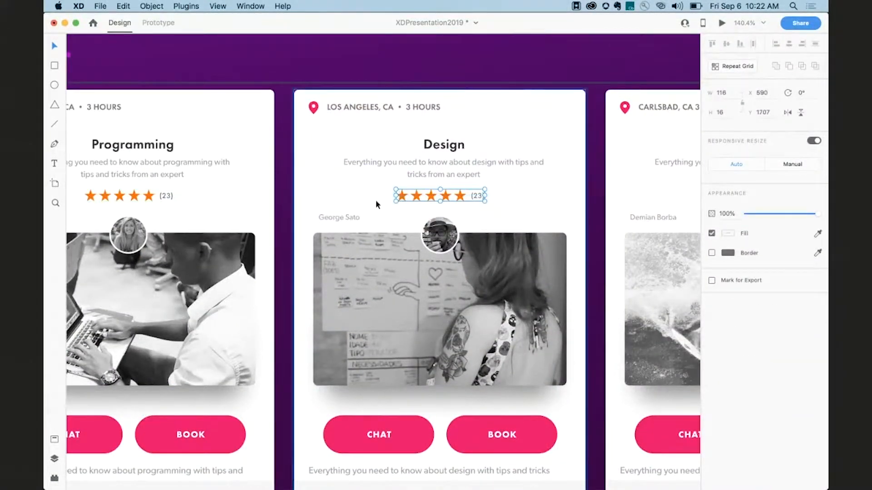
{"action": "double_click", "coordinate": [404, 198]}
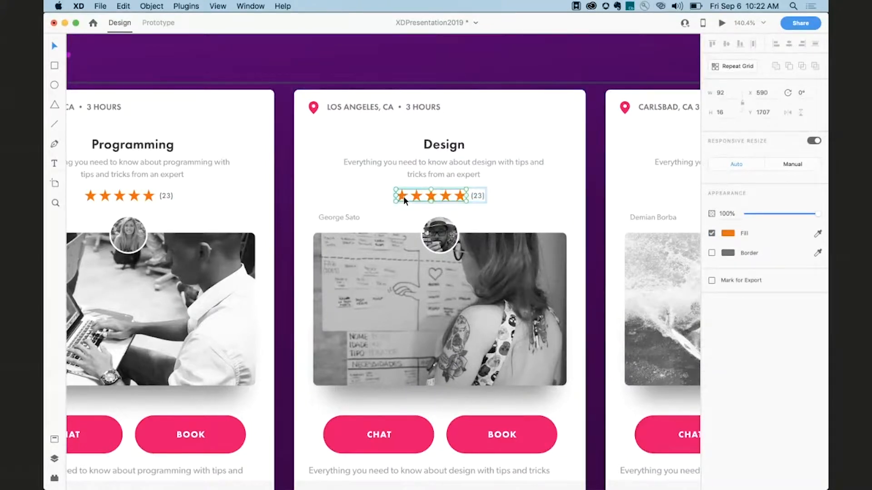
{"action": "double_click", "coordinate": [446, 196]}
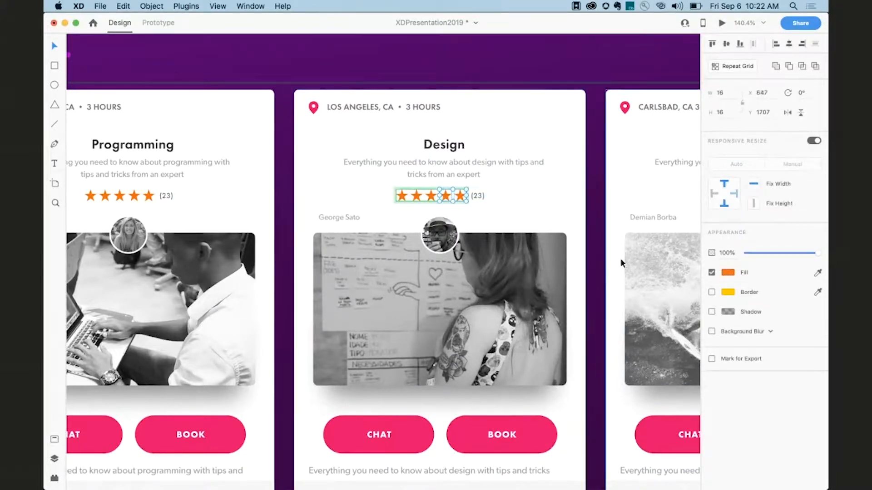
{"action": "left_click", "coordinate": [728, 273]}
{"action": "mouse_move", "coordinate": [651, 281]}
{"action": "left_mouse_down"}
{"action": "mouse_move", "coordinate": [595, 237]}
{"action": "mouse_move", "coordinate": [594, 257]}
{"action": "mouse_move", "coordinate": [591, 243]}
{"action": "left_mouse_up"}
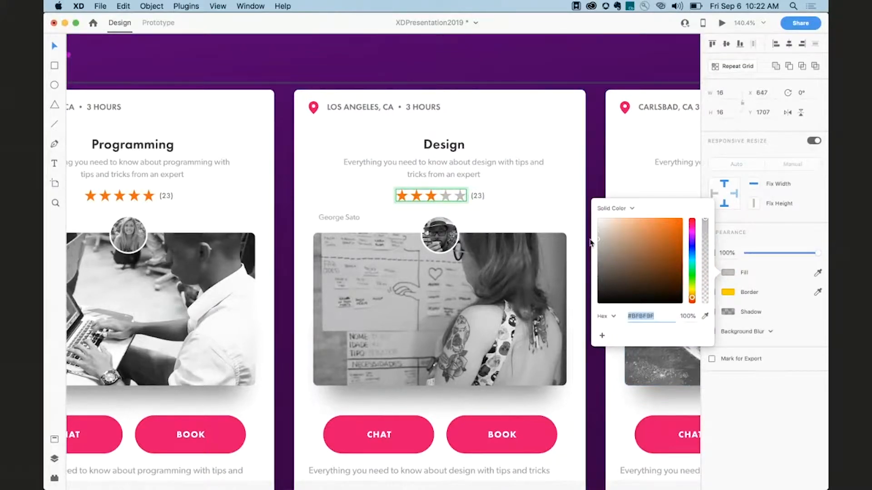
{"action": "left_click", "coordinate": [527, 146]}
{"action": "scroll", "coordinate": [526, 146], "scroll_direction": "down", "scroll_amount": 3}
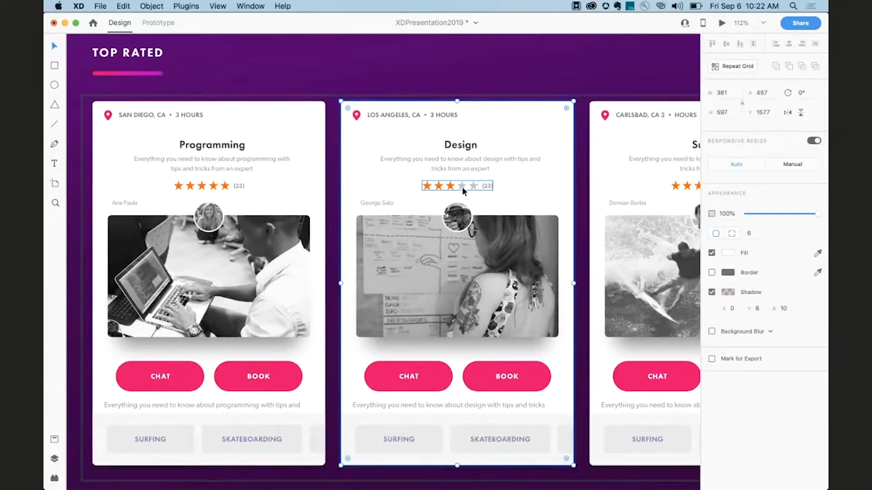
{"action": "double_click", "coordinate": [214, 185]}
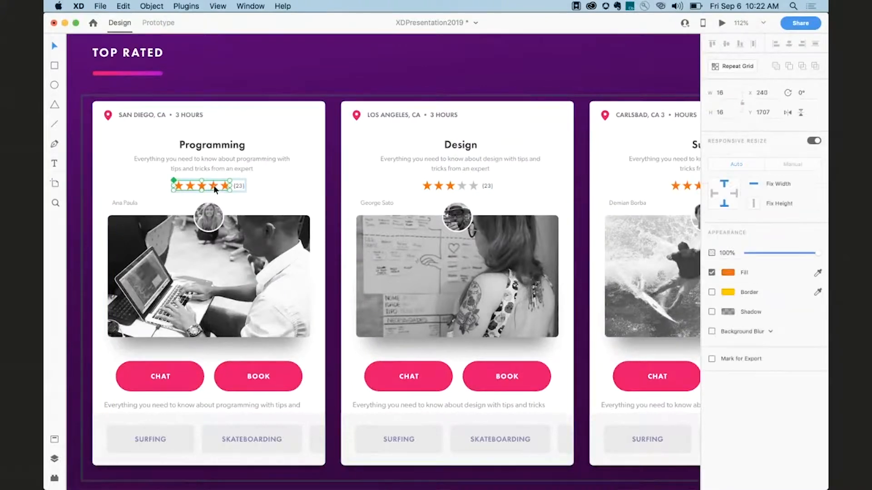
{"action": "left_click_drag", "start_coordinate": [218, 190], "coordinate": [236, 208]}
{"action": "key", "text": "super+z"}
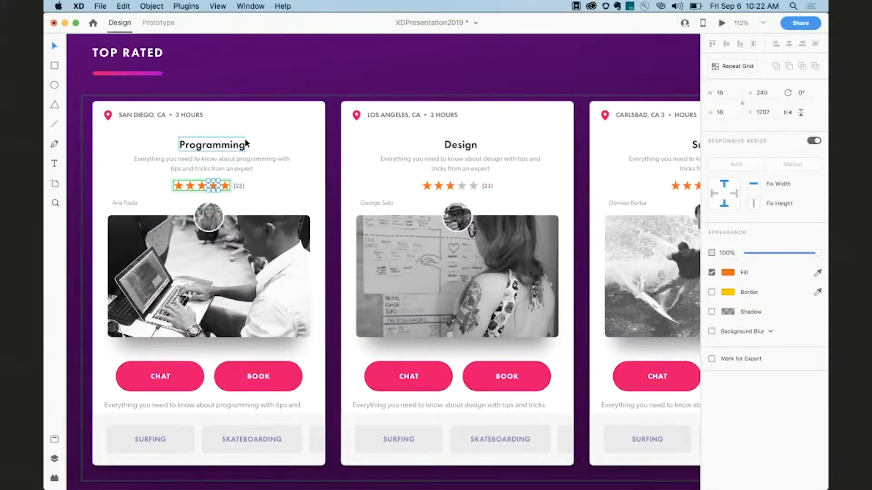
Browse the canvas to the profile card artboard and select its gray avatar circle.
{"action": "left_click", "coordinate": [276, 121]}
{"action": "scroll", "coordinate": [264, 140], "scroll_direction": "down", "scroll_amount": 3}
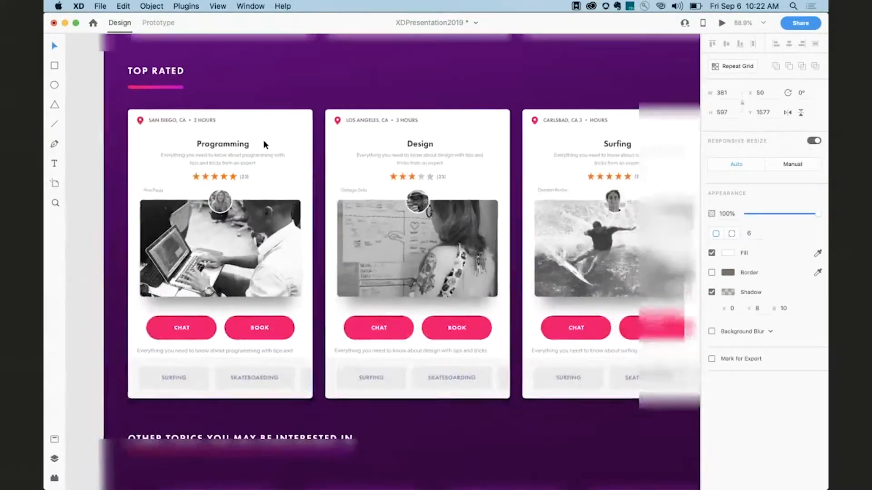
{"action": "scroll", "coordinate": [79, 181], "scroll_direction": "down", "scroll_amount": 1}
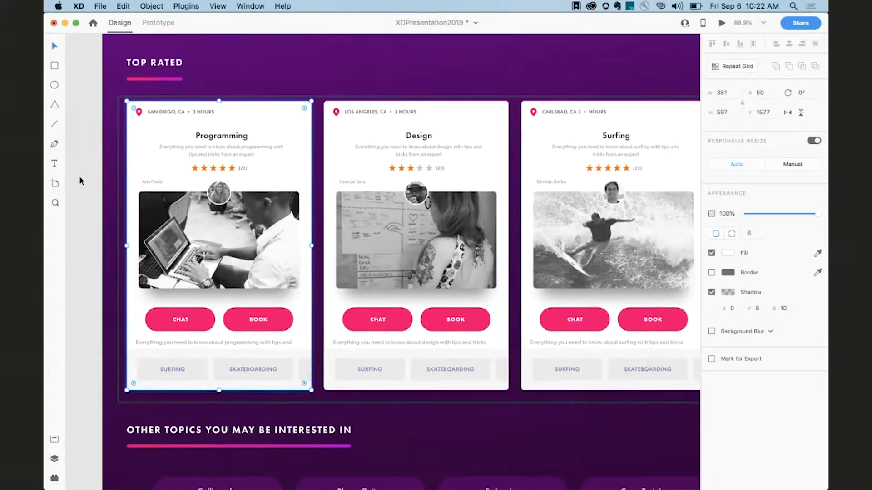
{"action": "scroll", "coordinate": [80, 178], "scroll_direction": "down", "scroll_amount": 2}
{"action": "scroll", "coordinate": [80, 179], "scroll_direction": "down", "scroll_amount": 5}
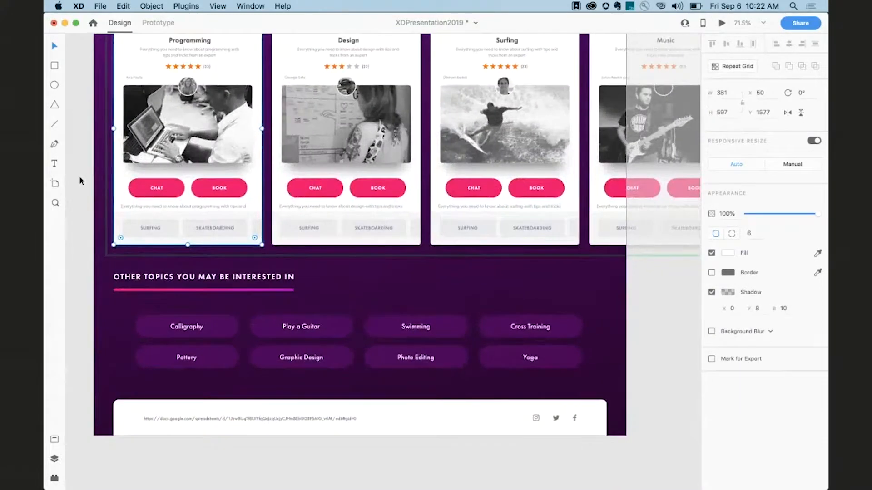
{"action": "scroll", "coordinate": [79, 176], "scroll_direction": "down", "scroll_amount": 4}
{"action": "scroll", "coordinate": [79, 180], "scroll_direction": "down", "scroll_amount": 10}
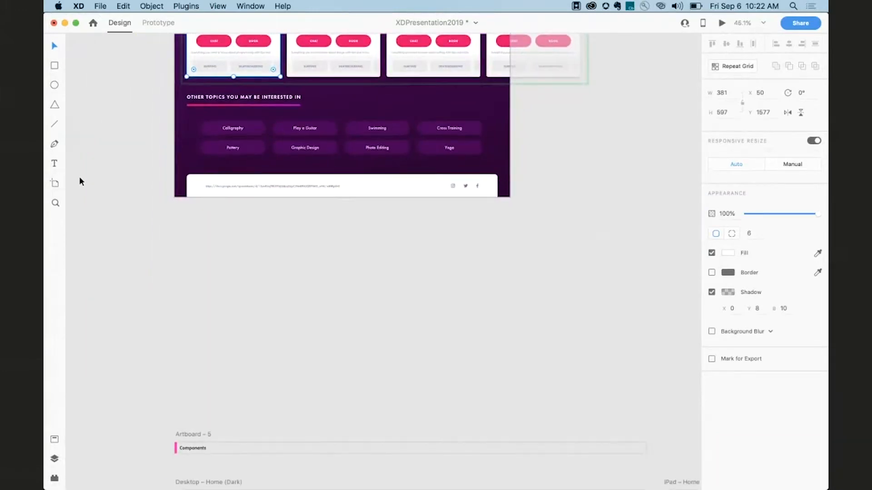
{"action": "scroll", "coordinate": [79, 177], "scroll_direction": "down", "scroll_amount": 8}
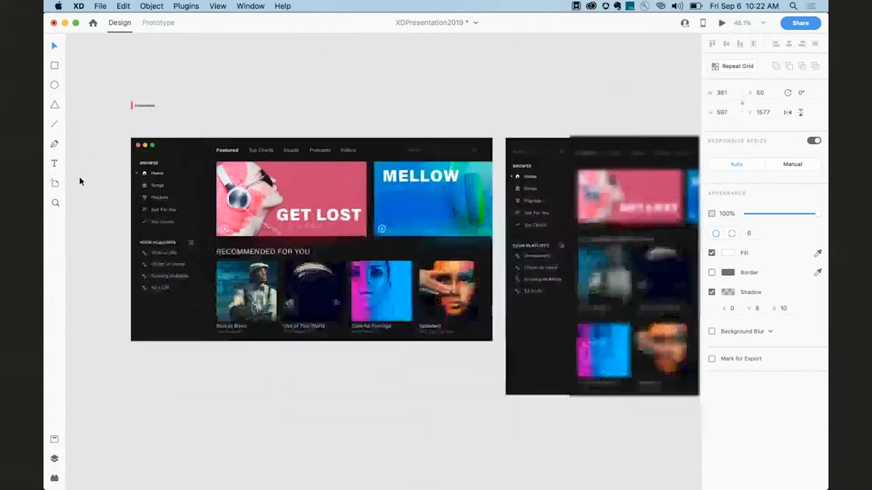
{"action": "scroll", "coordinate": [79, 176], "scroll_direction": "up", "scroll_amount": 8}
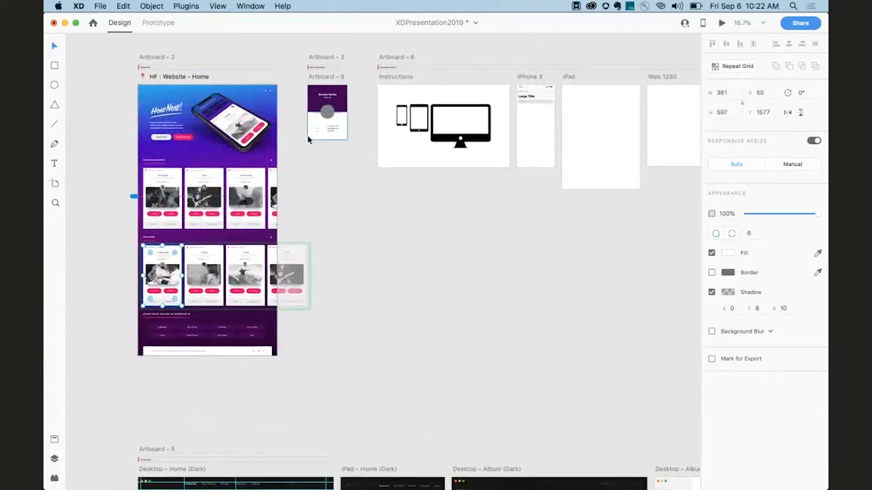
{"action": "scroll", "coordinate": [307, 134], "scroll_direction": "up", "scroll_amount": 6}
{"action": "scroll", "coordinate": [307, 136], "scroll_direction": "down", "scroll_amount": 3}
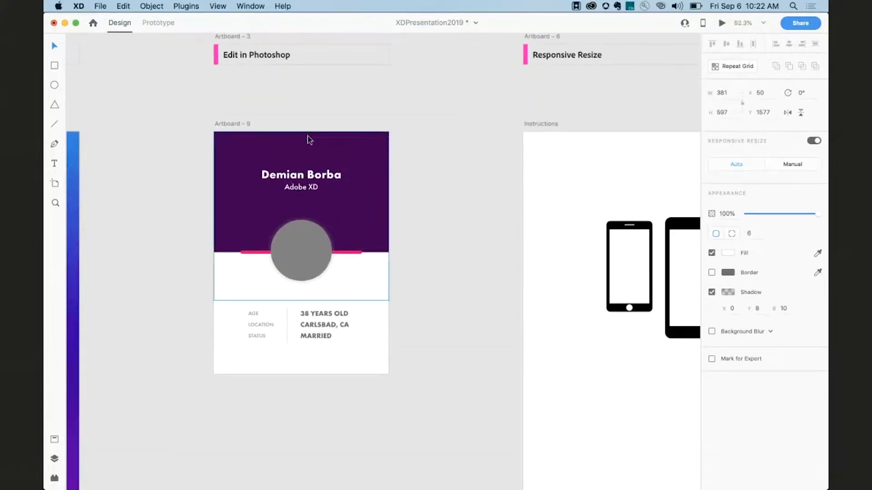
{"action": "scroll", "coordinate": [301, 102], "scroll_direction": "down", "scroll_amount": 2}
{"action": "left_click", "coordinate": [325, 231]}
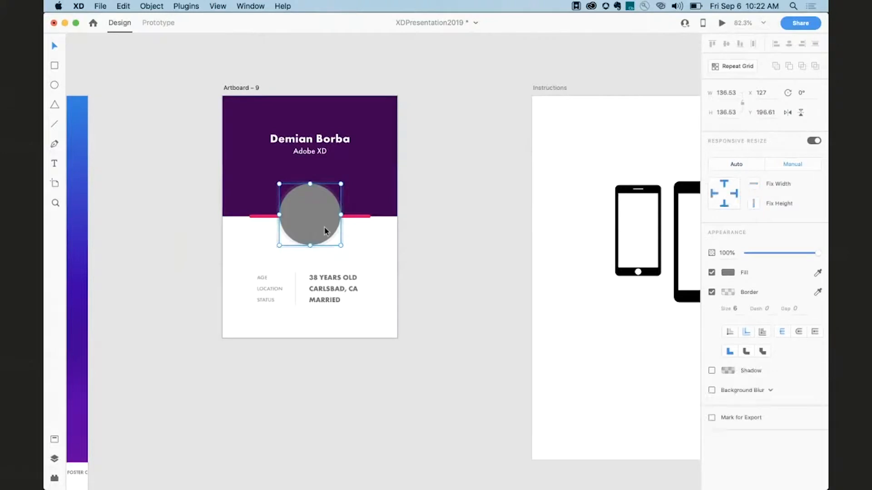
{"action": "double_click", "coordinate": [317, 228]}
{"action": "key", "text": "Escape"}
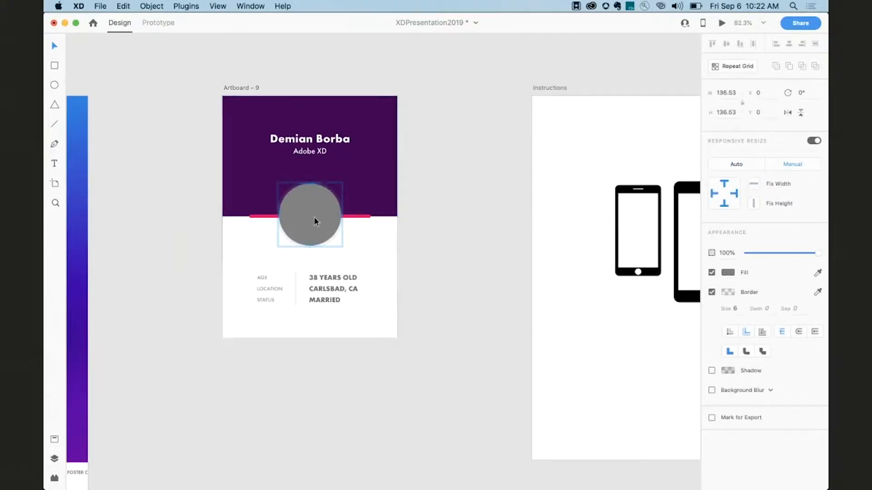
Switch to the browser, open the presenter's Twitter profile photo, and screen-capture it to the clipboard.
{"action": "key", "text": "super+Tab"}
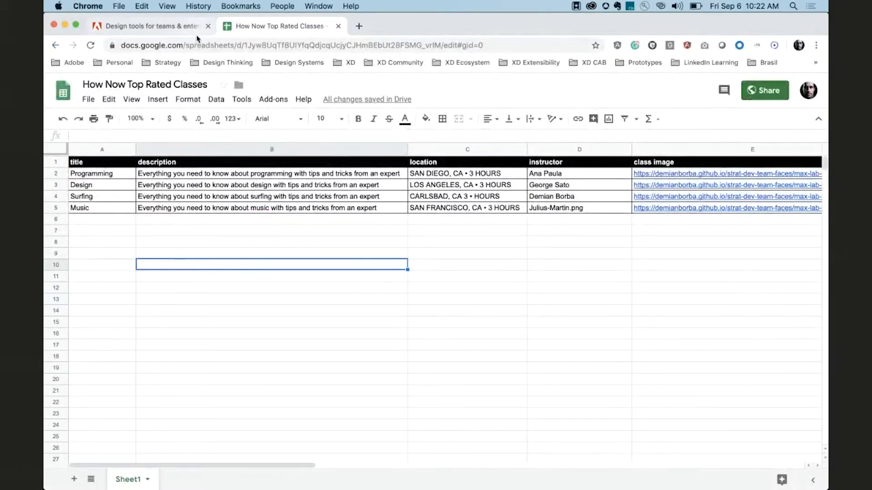
{"action": "left_click", "coordinate": [195, 44]}
{"action": "type", "text": "twitter.com/demianborba"}
{"action": "key", "text": "Return"}
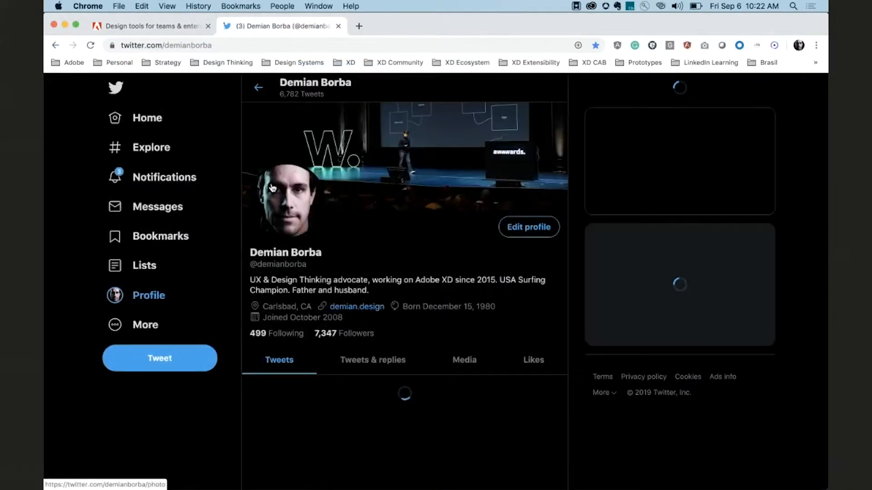
{"action": "left_click", "coordinate": [272, 188]}
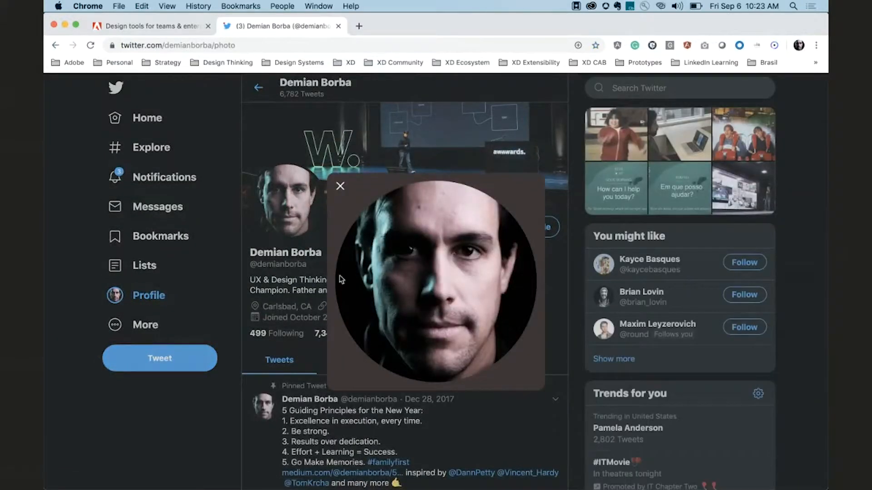
{"action": "right_click", "coordinate": [385, 265]}
{"action": "key", "text": "Escape"}
{"action": "key", "text": "super+shift+4"}
{"action": "left_click_drag", "start_coordinate": [364, 212], "coordinate": [506, 355]}
Back in XD, paste the captured photo's appearance into the avatar circle as its image fill.
{"action": "key", "text": "super+Tab"}
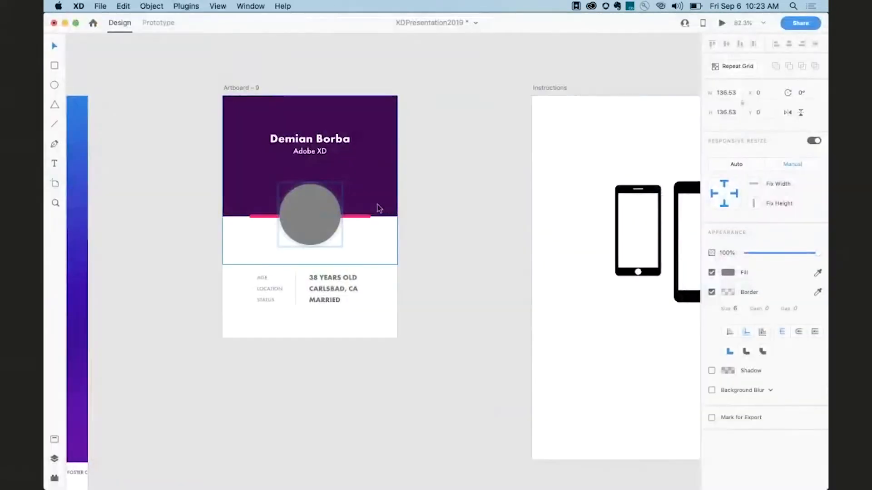
{"action": "left_click", "coordinate": [318, 217]}
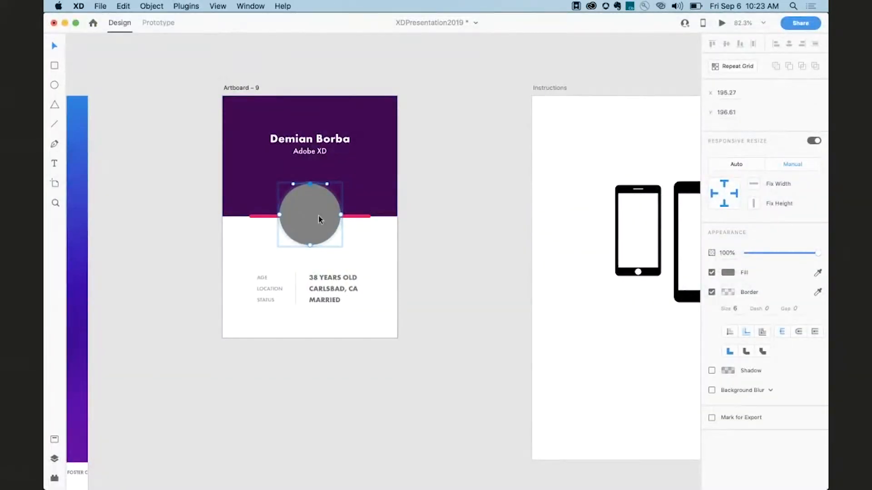
{"action": "right_click", "coordinate": [318, 216]}
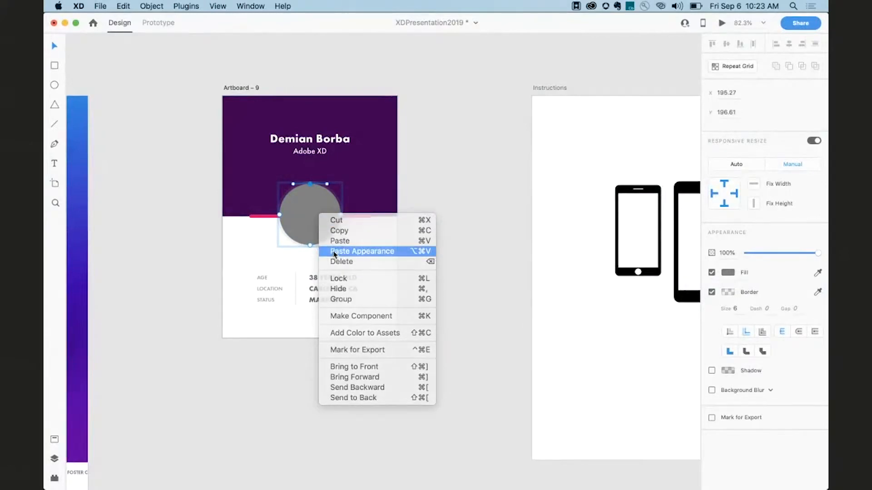
{"action": "left_click", "coordinate": [335, 252]}
Open the avatar image's context menu to examine the Edit in Photoshop option, then dismiss it.
{"action": "left_click", "coordinate": [324, 235]}
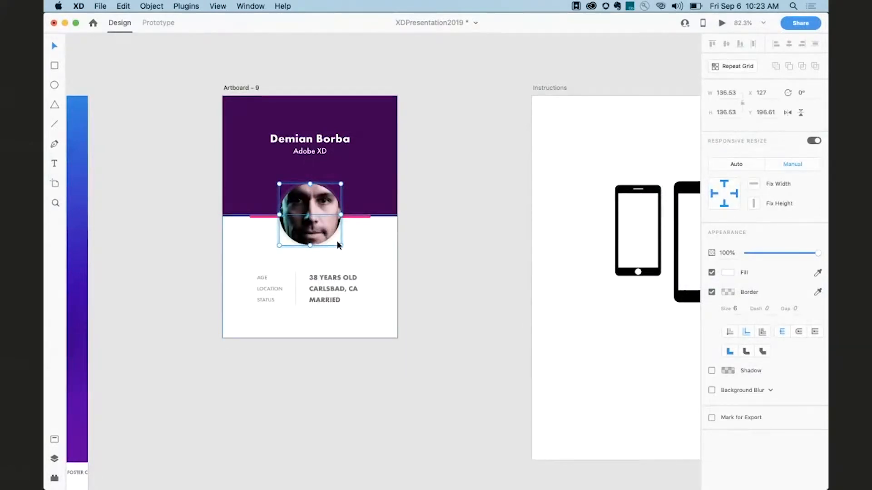
{"action": "mouse_move", "coordinate": [340, 245]}
{"action": "left_mouse_down"}
{"action": "mouse_move", "coordinate": [323, 251]}
{"action": "mouse_move", "coordinate": [368, 234]}
{"action": "mouse_move", "coordinate": [363, 213]}
{"action": "mouse_move", "coordinate": [341, 224]}
{"action": "mouse_move", "coordinate": [356, 279]}
{"action": "mouse_move", "coordinate": [322, 233]}
{"action": "mouse_move", "coordinate": [344, 247]}
{"action": "left_mouse_up"}
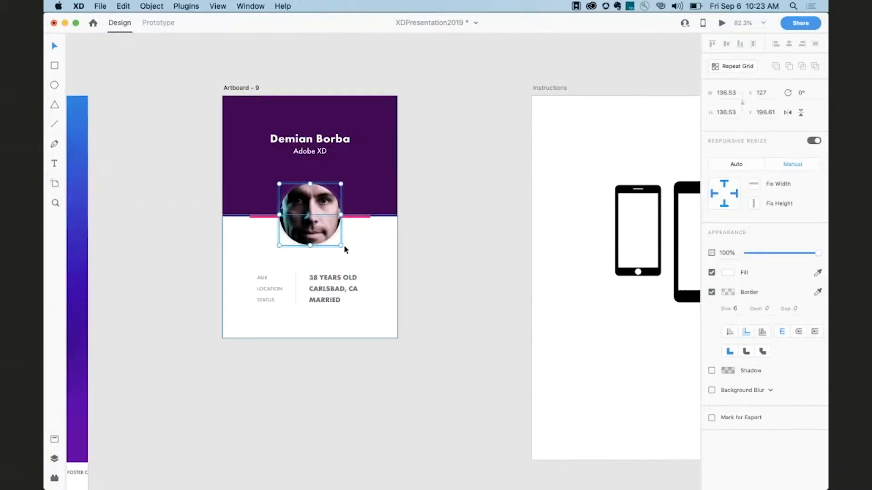
{"action": "right_click", "coordinate": [305, 216]}
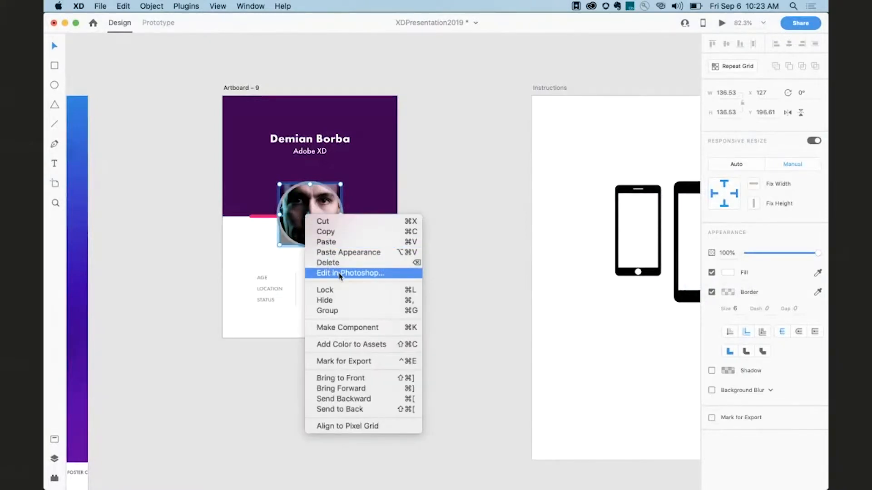
{"action": "left_click", "coordinate": [448, 266]}
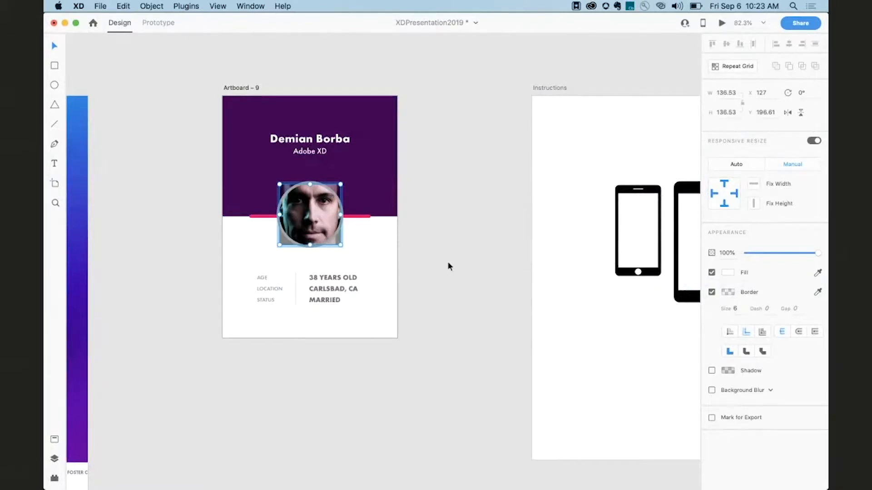
{"action": "left_click", "coordinate": [448, 263]}
Browse the canvas to the Responsive Resize instructions and the iPhone X artboard.
{"action": "scroll", "coordinate": [448, 263], "scroll_direction": "right", "scroll_amount": 1}
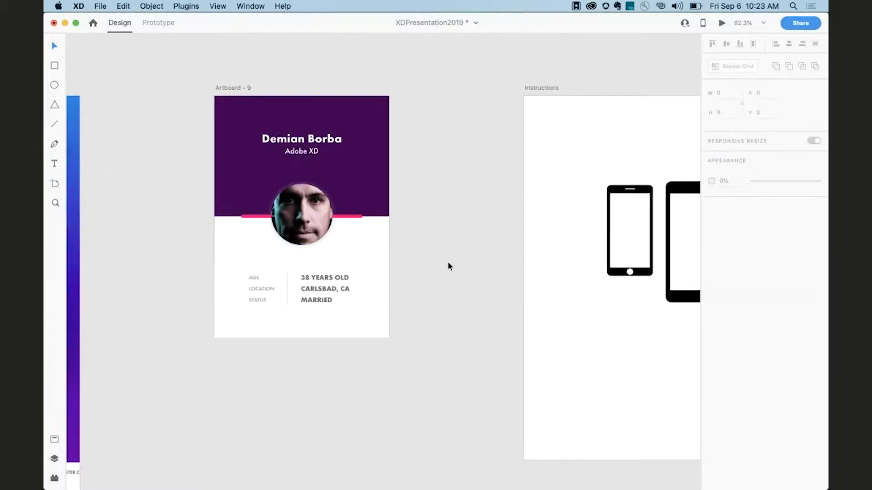
{"action": "scroll", "coordinate": [448, 266], "scroll_direction": "right", "scroll_amount": 1}
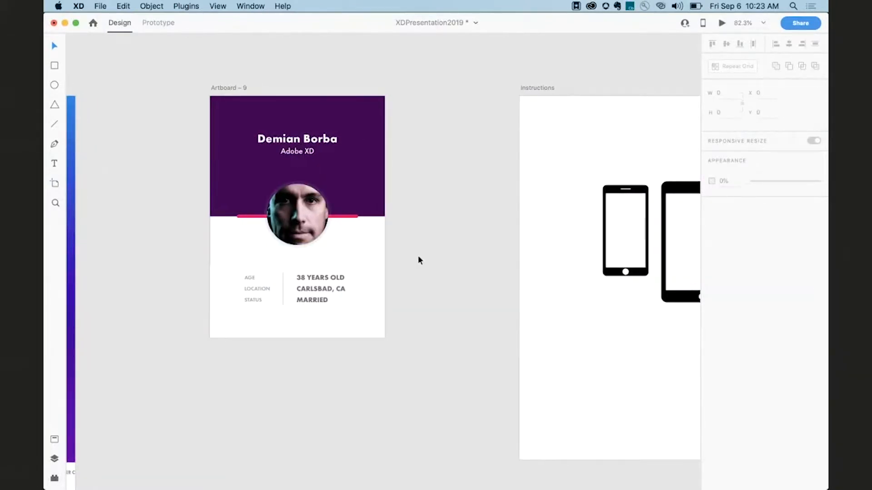
{"action": "scroll", "coordinate": [277, 214], "scroll_direction": "right", "scroll_amount": 10}
{"action": "scroll", "coordinate": [279, 214], "scroll_direction": "down", "scroll_amount": 5}
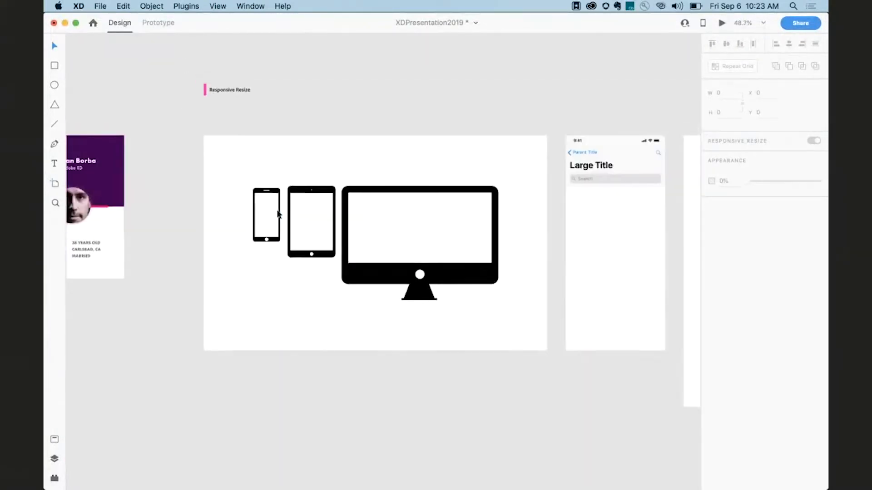
{"action": "scroll", "coordinate": [279, 214], "scroll_direction": "left", "scroll_amount": 2}
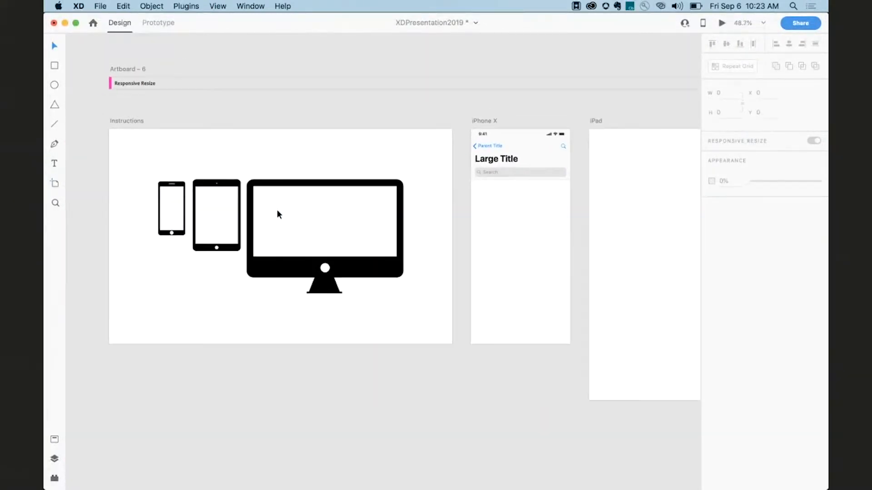
{"action": "scroll", "coordinate": [279, 213], "scroll_direction": "up", "scroll_amount": 2}
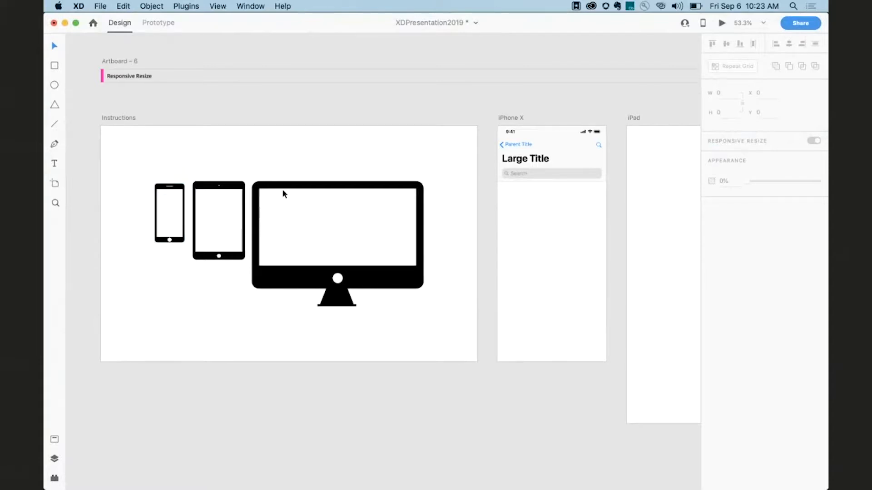
{"action": "scroll", "coordinate": [276, 211], "scroll_direction": "up", "scroll_amount": 1}
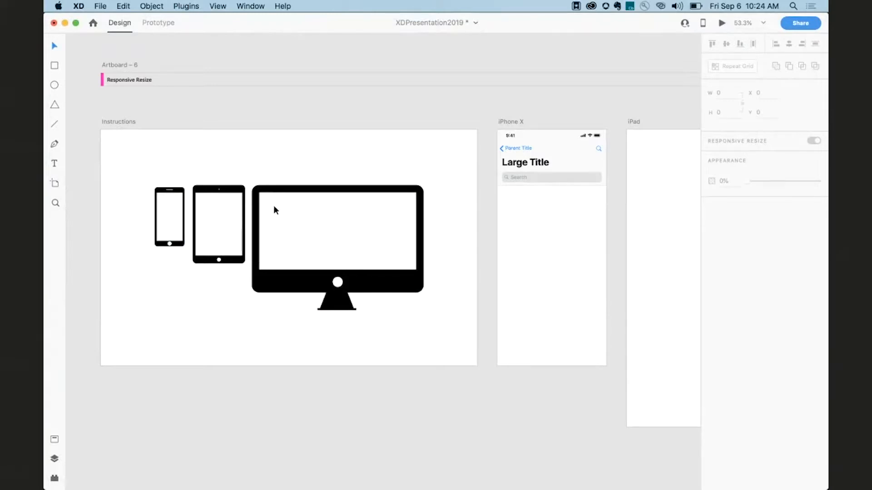
{"action": "scroll", "coordinate": [274, 209], "scroll_direction": "up", "scroll_amount": 2}
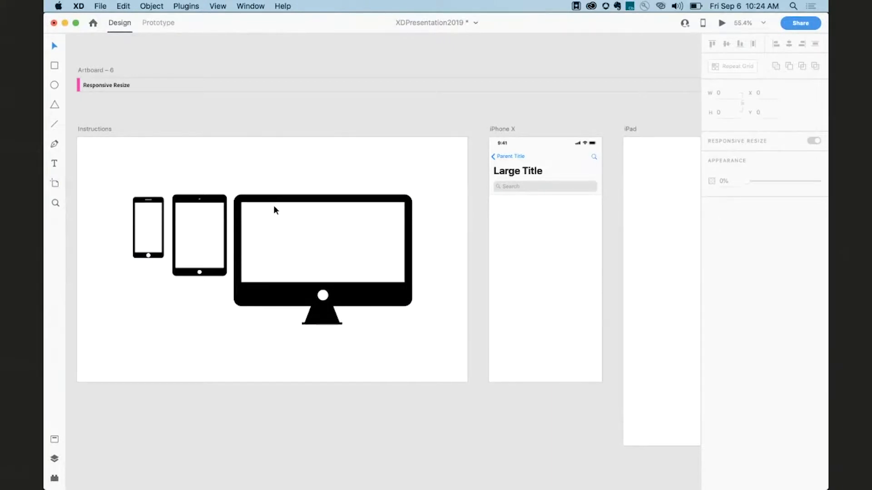
{"action": "scroll", "coordinate": [273, 210], "scroll_direction": "right", "scroll_amount": 2}
{"action": "scroll", "coordinate": [274, 209], "scroll_direction": "down", "scroll_amount": 1}
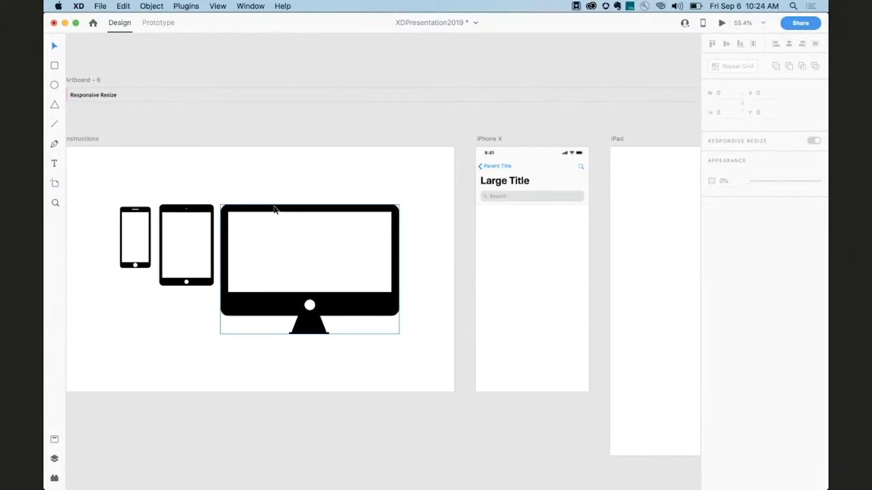
{"action": "scroll", "coordinate": [274, 210], "scroll_direction": "right", "scroll_amount": 2}
{"action": "scroll", "coordinate": [274, 210], "scroll_direction": "up", "scroll_amount": 1}
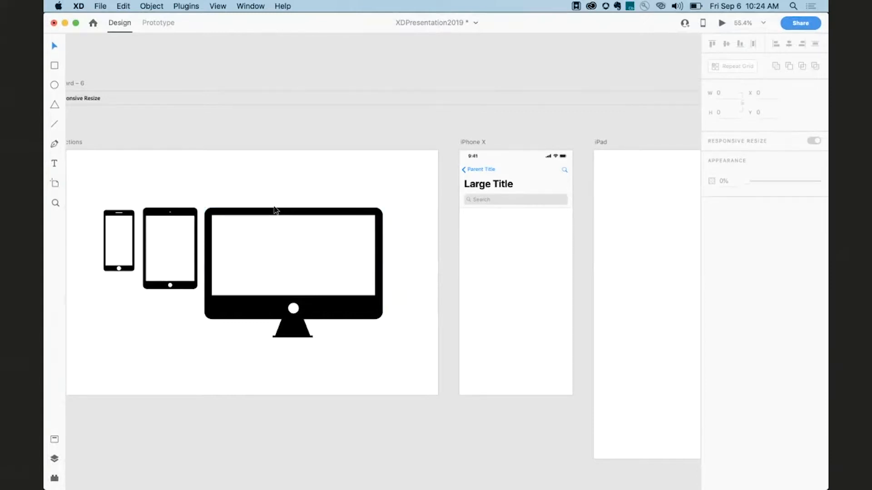
{"action": "scroll", "coordinate": [315, 216], "scroll_direction": "right", "scroll_amount": 5}
{"action": "scroll", "coordinate": [315, 216], "scroll_direction": "up", "scroll_amount": 1}
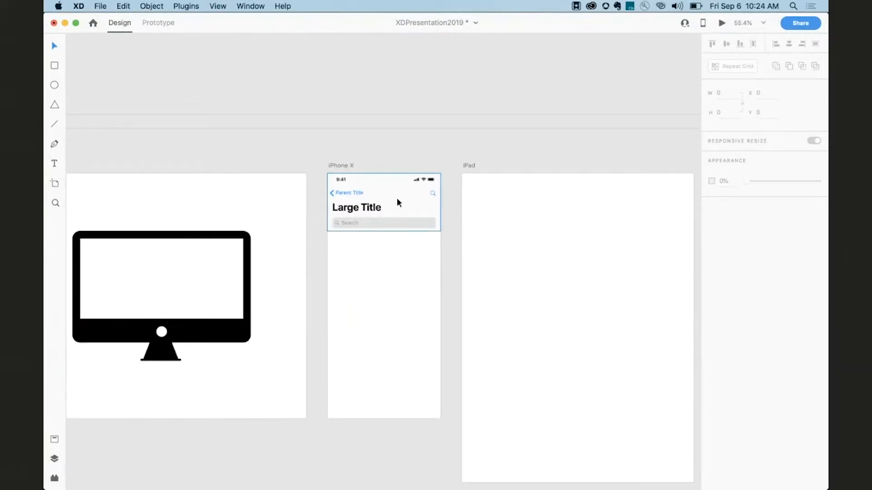
Select the iPhone X artboard's navigation bar and its search field, then deselect.
{"action": "left_click", "coordinate": [397, 202]}
{"action": "scroll", "coordinate": [397, 197], "scroll_direction": "up", "scroll_amount": 5}
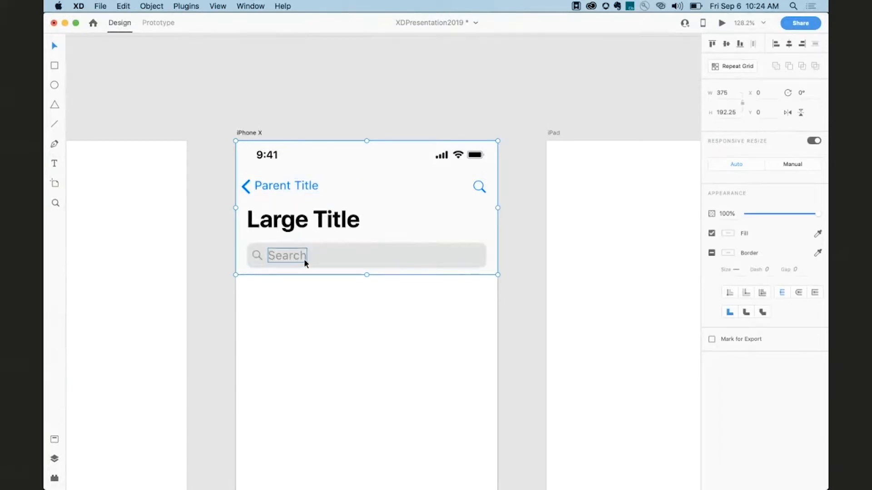
{"action": "left_click", "coordinate": [417, 254]}
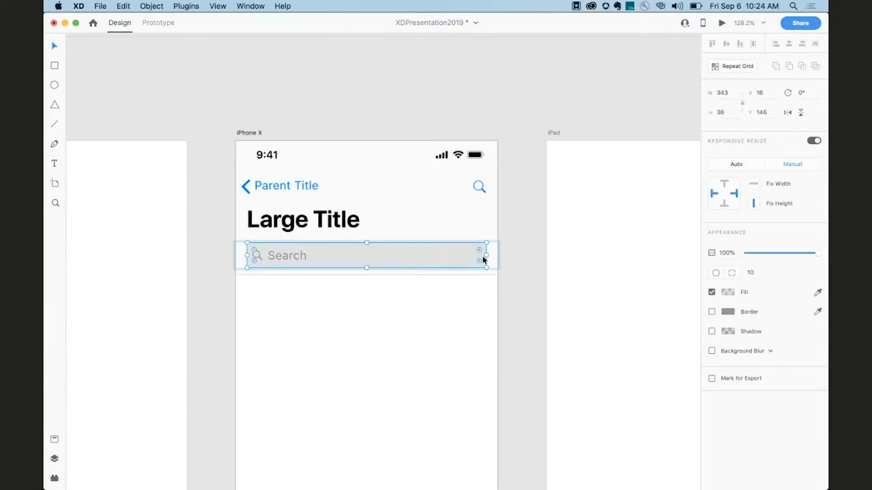
{"action": "left_click", "coordinate": [471, 146]}
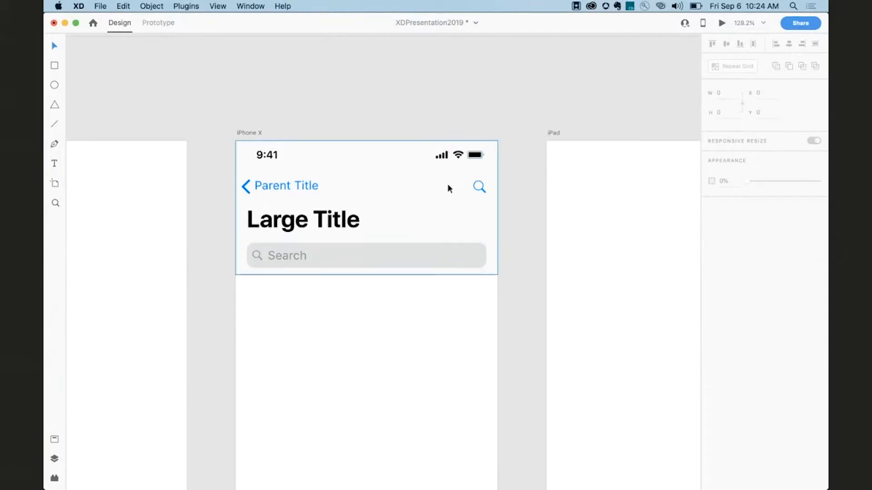
Paste the iPhone X navigation bar onto both the iPad and Web 1280 artboards.
{"action": "scroll", "coordinate": [447, 184], "scroll_direction": "down", "scroll_amount": 5}
{"action": "scroll", "coordinate": [447, 184], "scroll_direction": "right", "scroll_amount": 4}
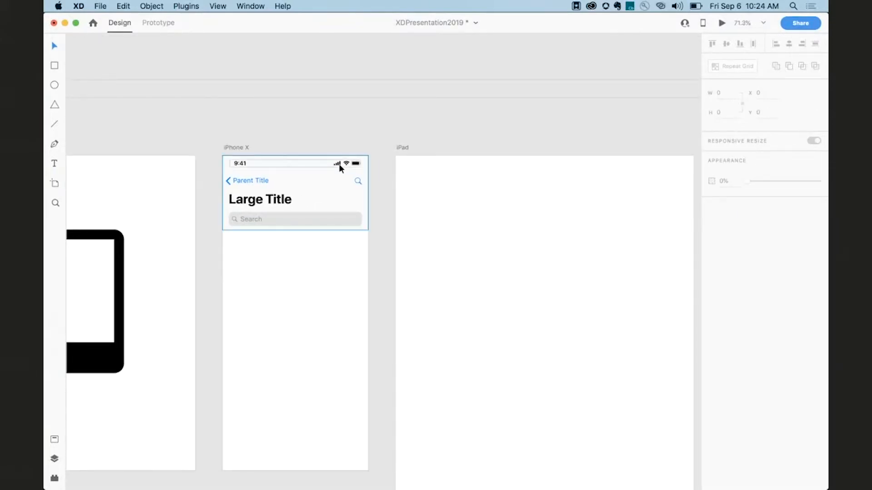
{"action": "left_click", "coordinate": [338, 164]}
{"action": "scroll", "coordinate": [320, 181], "scroll_direction": "right", "scroll_amount": 5}
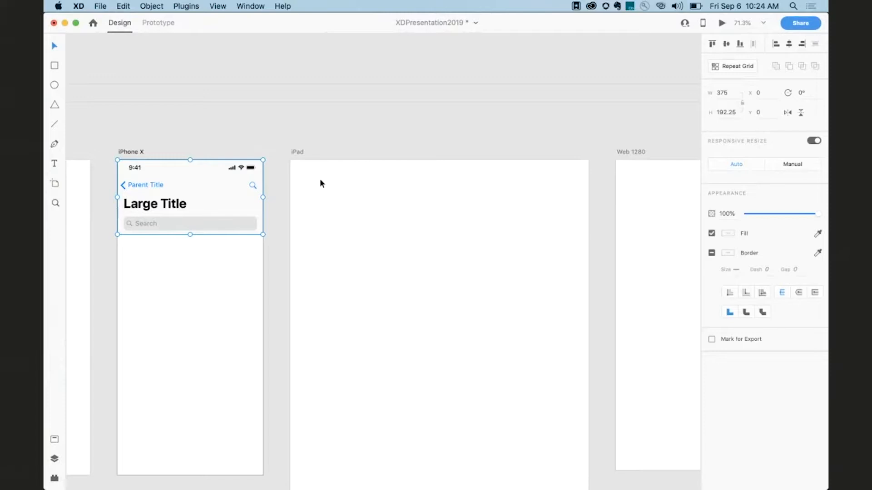
{"action": "scroll", "coordinate": [321, 183], "scroll_direction": "down", "scroll_amount": 4}
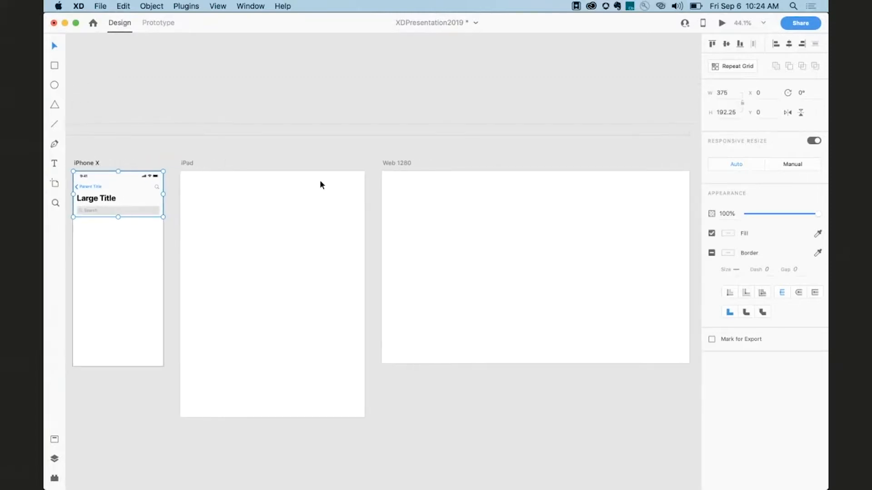
{"action": "left_click", "coordinate": [240, 213]}
{"action": "left_click", "coordinate": [434, 233], "text": "shift"}
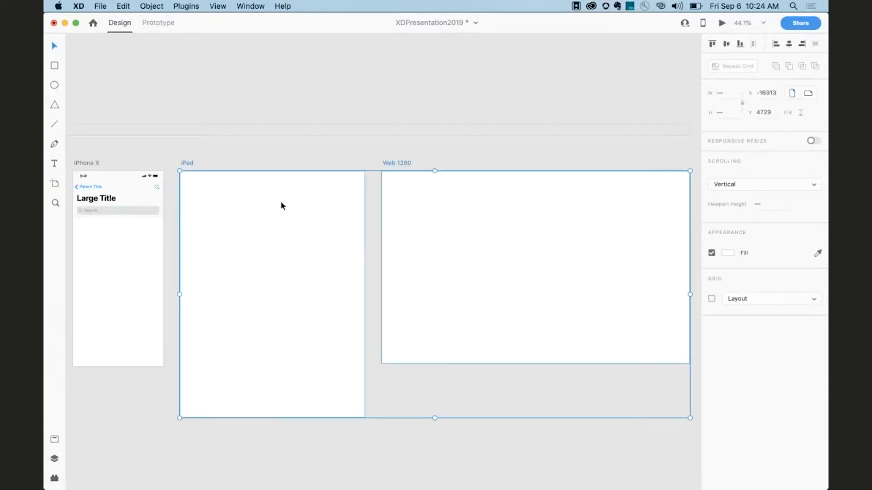
{"action": "left_click", "coordinate": [236, 117]}
{"action": "left_click", "coordinate": [233, 191]}
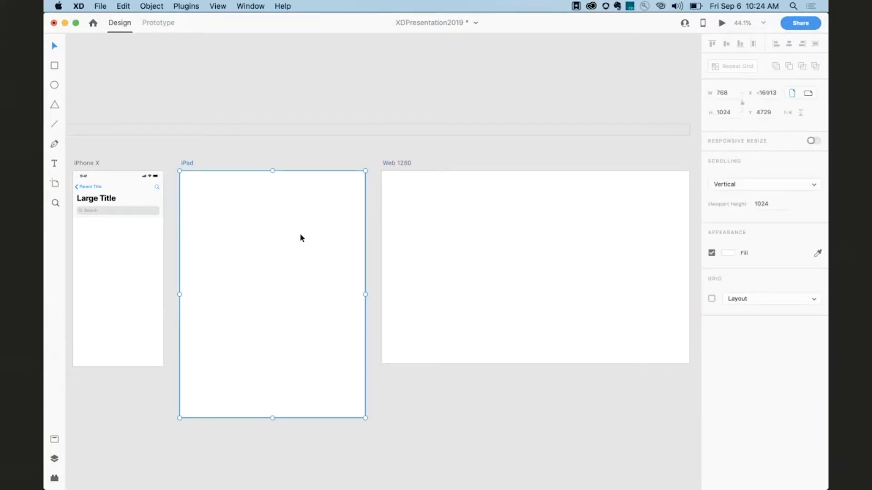
{"action": "left_click", "coordinate": [447, 236], "text": "shift"}
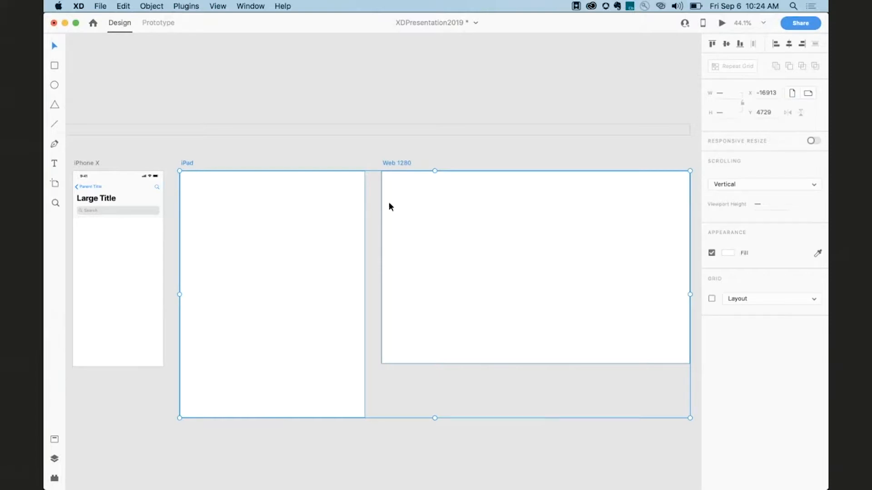
{"action": "key", "text": "super+v"}
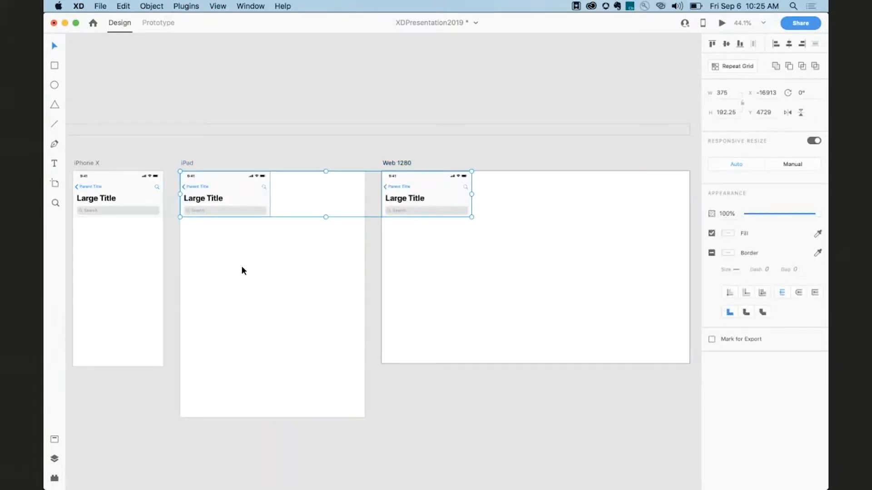
Stretch the iPad's pasted navigation bar to the artboard's full 768 width.
{"action": "scroll", "coordinate": [241, 267], "scroll_direction": "up", "scroll_amount": 6}
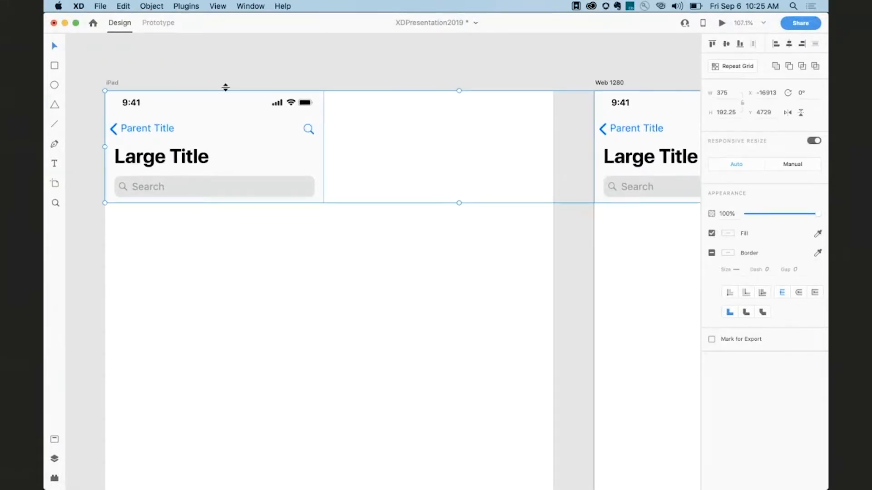
{"action": "left_click", "coordinate": [282, 139]}
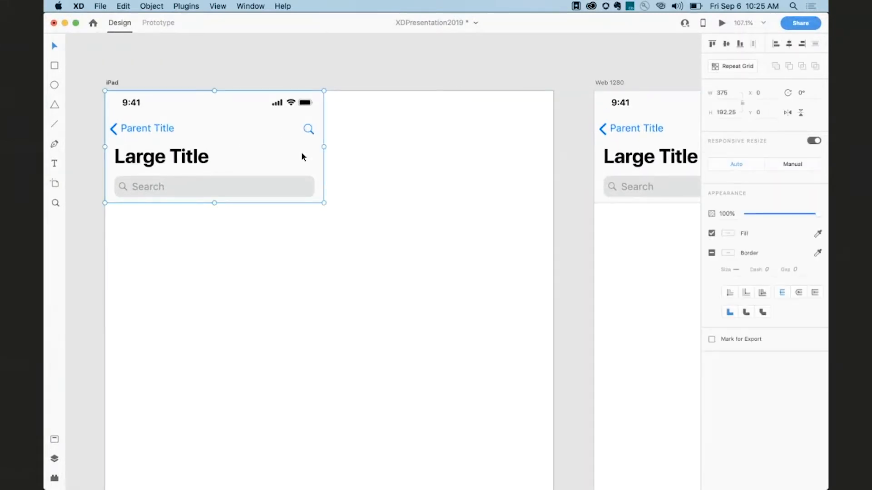
{"action": "left_click_drag", "start_coordinate": [325, 147], "coordinate": [551, 134]}
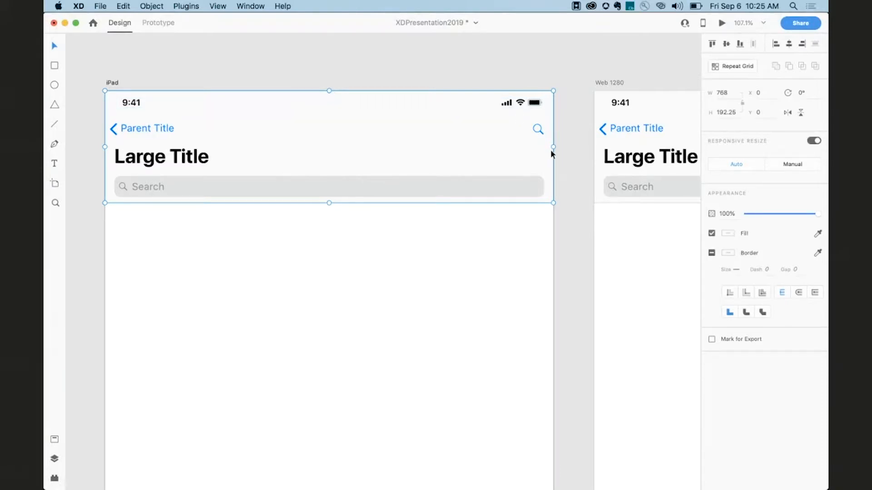
Set the Web 1280 navigation bar's width to 1280.
{"action": "scroll", "coordinate": [566, 157], "scroll_direction": "right", "scroll_amount": 5}
{"action": "scroll", "coordinate": [565, 157], "scroll_direction": "down", "scroll_amount": 5, "text": "ctrl"}
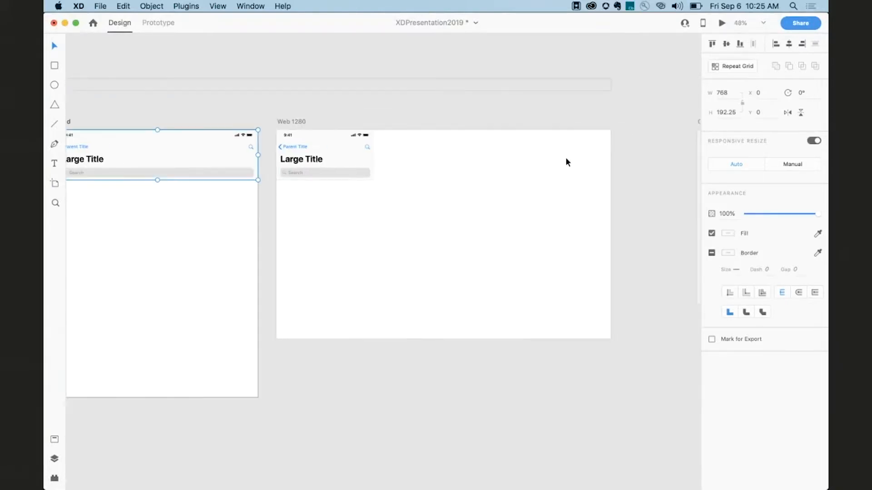
{"action": "left_click", "coordinate": [339, 156]}
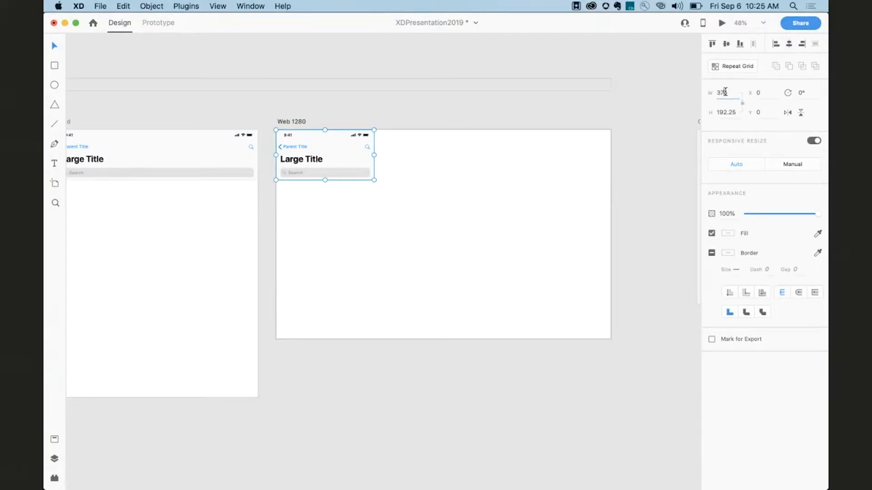
{"action": "left_click", "coordinate": [725, 92]}
{"action": "type", "text": "1280"}
{"action": "key", "text": "Return"}
Stretch the ramen app design on the Content aware resize artboard to both edges, about 800 wide.
{"action": "scroll", "coordinate": [525, 220], "scroll_direction": "up", "scroll_amount": 3, "text": "ctrl"}
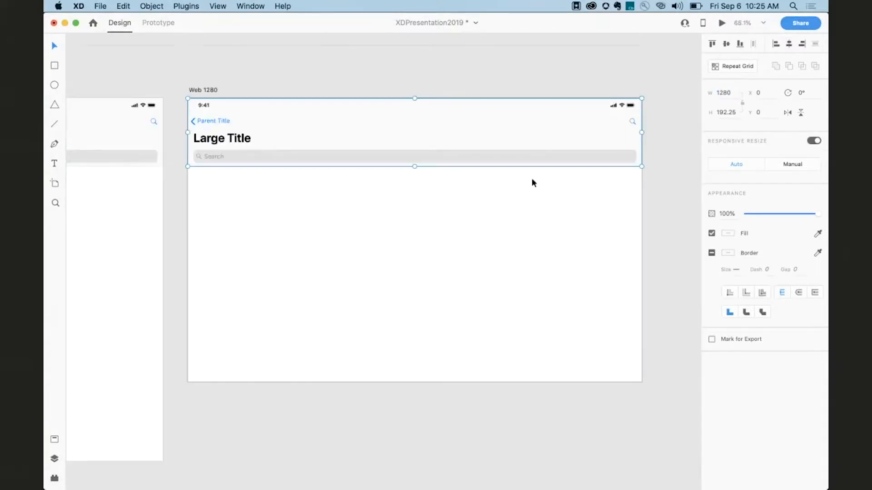
{"action": "scroll", "coordinate": [542, 181], "scroll_direction": "right", "scroll_amount": 2}
{"action": "scroll", "coordinate": [542, 181], "scroll_direction": "right", "scroll_amount": 10}
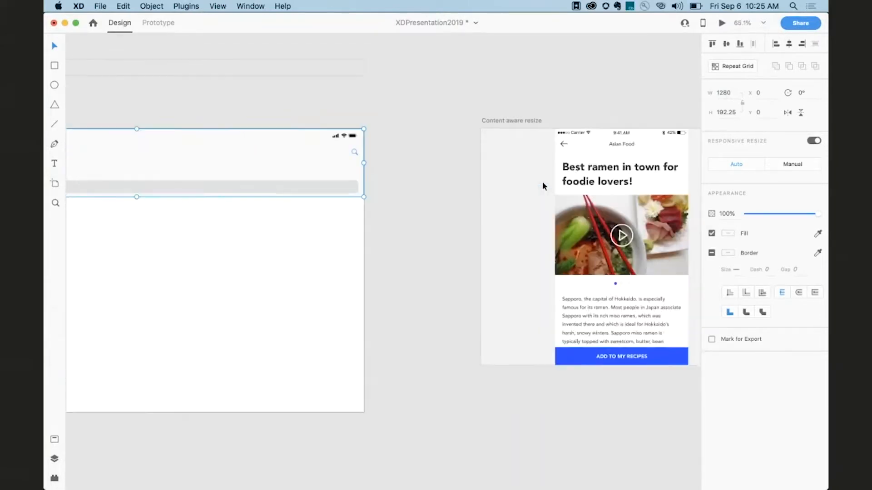
{"action": "scroll", "coordinate": [498, 172], "scroll_direction": "up", "scroll_amount": 3}
{"action": "scroll", "coordinate": [498, 171], "scroll_direction": "down", "scroll_amount": 2}
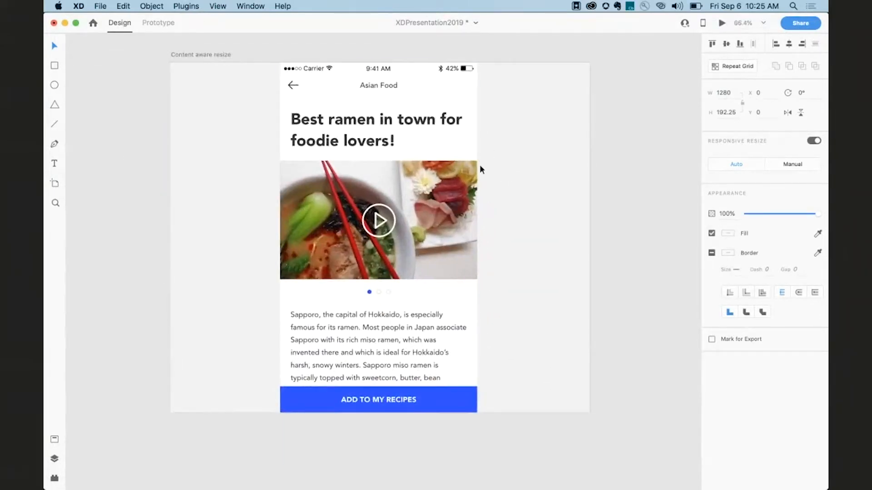
{"action": "left_click", "coordinate": [445, 155]}
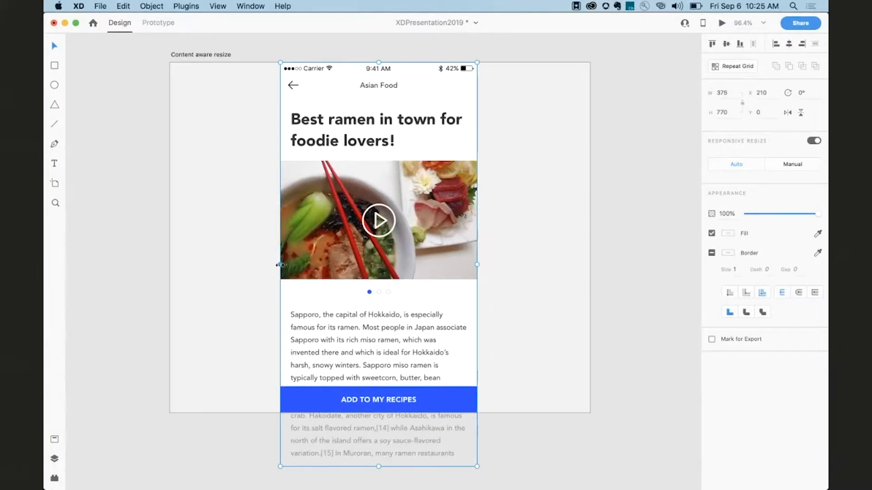
{"action": "left_click_drag", "start_coordinate": [280, 264], "coordinate": [170, 264]}
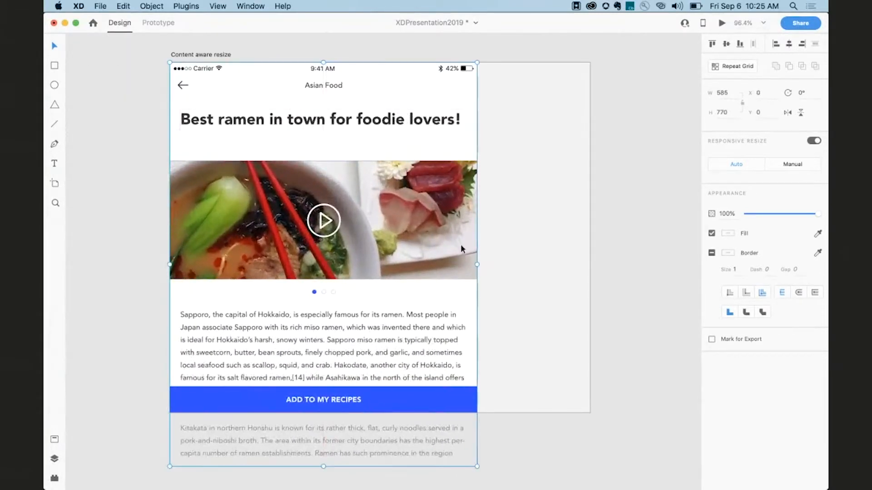
{"action": "left_click_drag", "start_coordinate": [476, 265], "coordinate": [590, 262]}
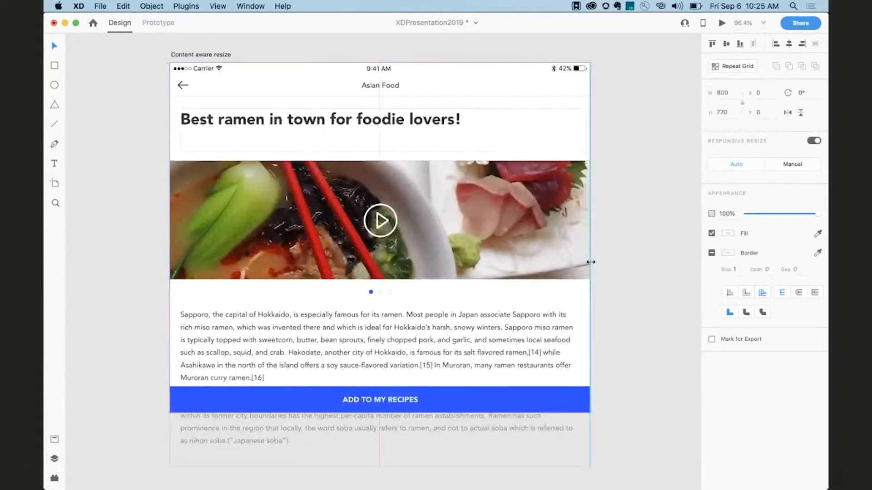
On the dialog-resize artboard, switch the Enable Smart Filters text block's responsive resize to Manual and pin its top.
{"action": "scroll", "coordinate": [318, 218], "scroll_direction": "right", "scroll_amount": 10}
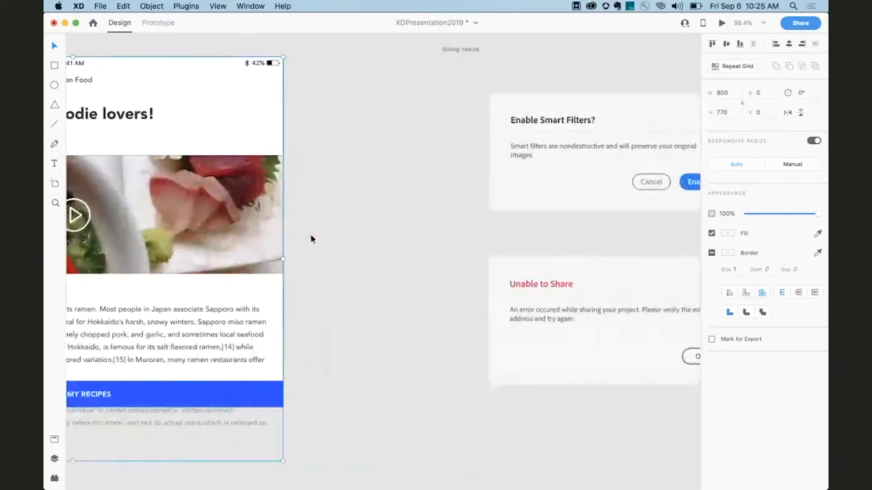
{"action": "scroll", "coordinate": [310, 237], "scroll_direction": "right", "scroll_amount": 6}
{"action": "left_click", "coordinate": [286, 154]}
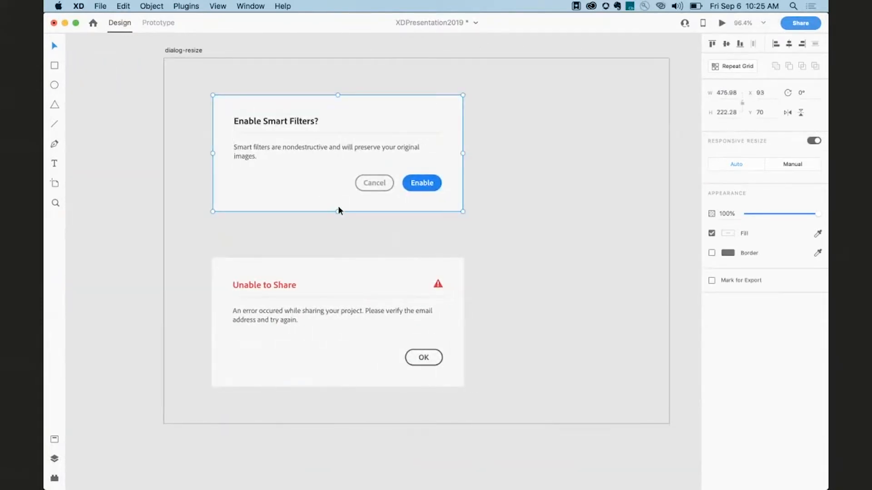
{"action": "mouse_move", "coordinate": [338, 210]}
{"action": "left_mouse_down"}
{"action": "mouse_move", "coordinate": [340, 268]}
{"action": "mouse_move", "coordinate": [340, 212]}
{"action": "left_mouse_up"}
{"action": "mouse_move", "coordinate": [338, 211]}
{"action": "left_mouse_down"}
{"action": "mouse_move", "coordinate": [350, 284]}
{"action": "mouse_move", "coordinate": [343, 217]}
{"action": "left_mouse_up"}
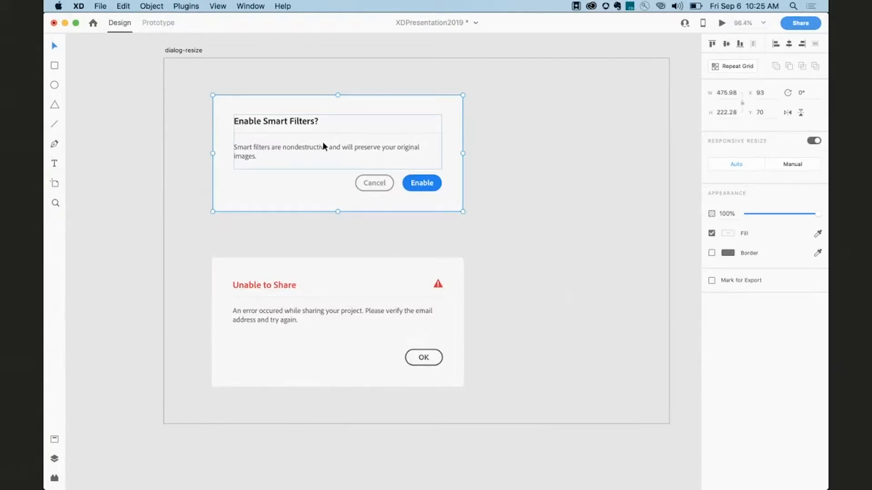
{"action": "double_click", "coordinate": [290, 148]}
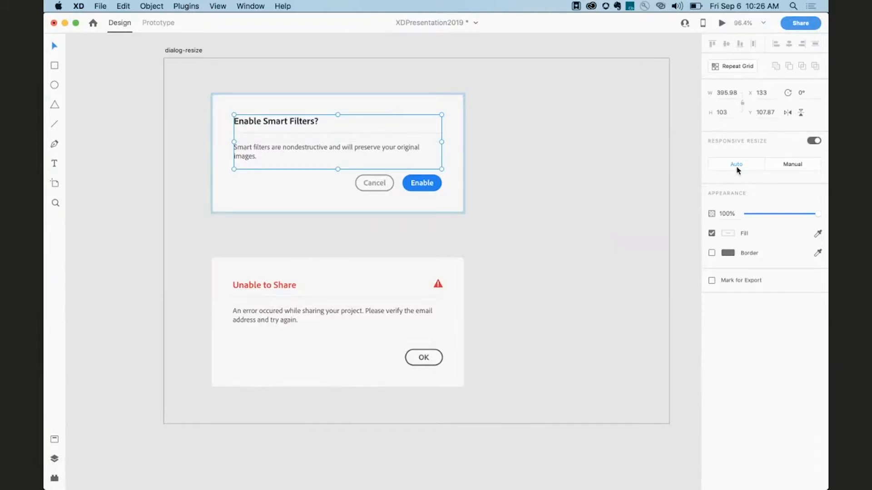
{"action": "left_click", "coordinate": [781, 167]}
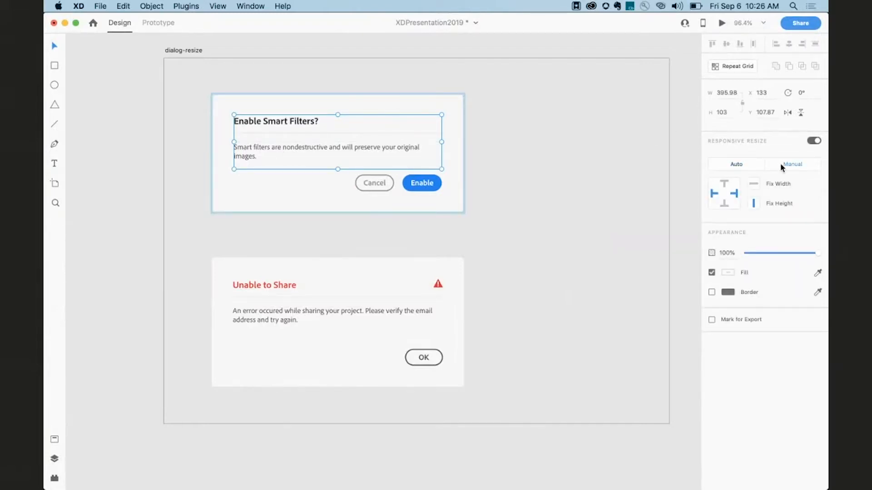
{"action": "left_click", "coordinate": [724, 184]}
Resize the Enable Smart Filters dialog slightly taller from its bottom edge, then deselect.
{"action": "left_click", "coordinate": [317, 198]}
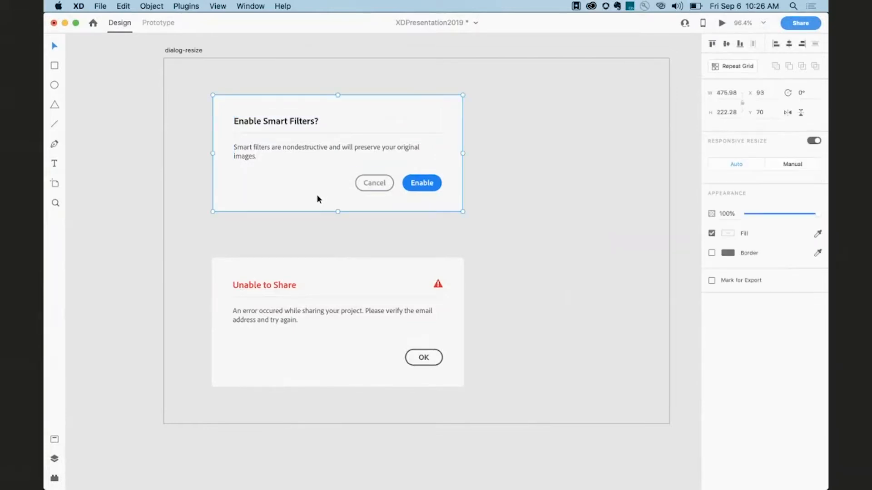
{"action": "mouse_move", "coordinate": [337, 211]}
{"action": "left_mouse_down"}
{"action": "mouse_move", "coordinate": [338, 257]}
{"action": "mouse_move", "coordinate": [342, 206]}
{"action": "mouse_move", "coordinate": [339, 282]}
{"action": "mouse_move", "coordinate": [343, 206]}
{"action": "mouse_move", "coordinate": [343, 267]}
{"action": "mouse_move", "coordinate": [350, 214]}
{"action": "left_mouse_up"}
{"action": "left_click", "coordinate": [515, 183]}
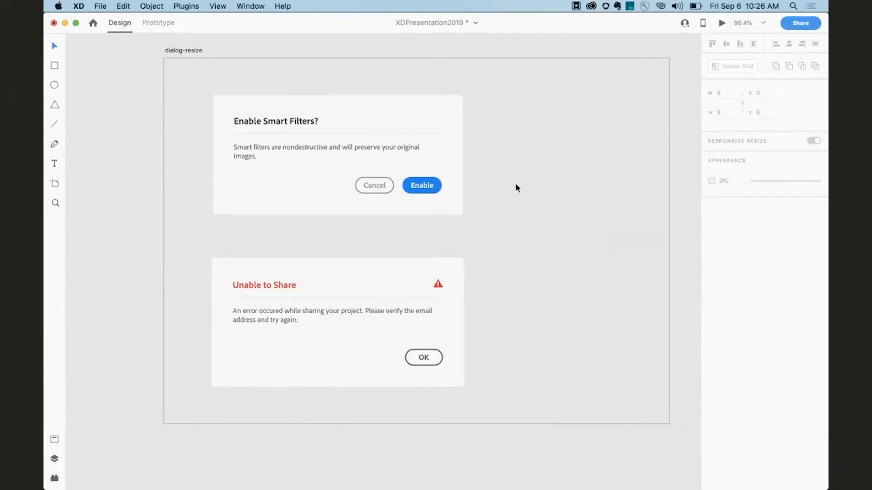
{"action": "left_click", "coordinate": [697, 6]}
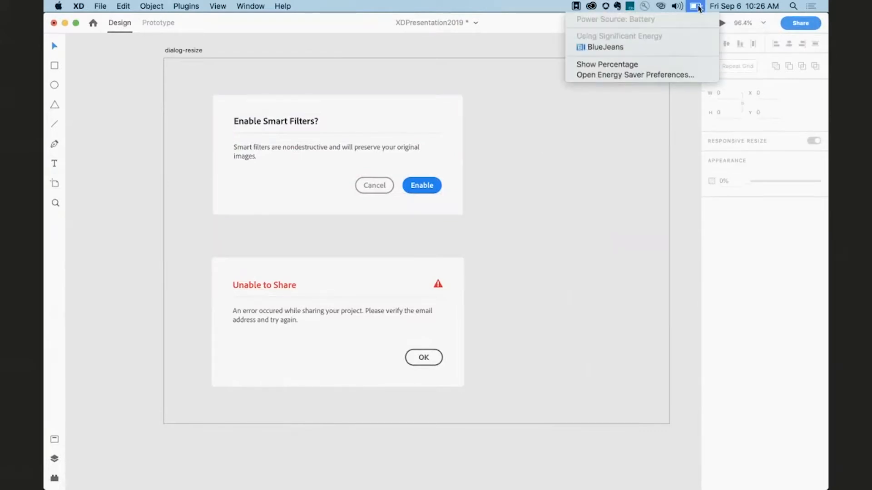
{"action": "left_click", "coordinate": [607, 148]}
{"action": "scroll", "coordinate": [610, 151], "scroll_direction": "down", "scroll_amount": 5}
{"action": "scroll", "coordinate": [609, 151], "scroll_direction": "right", "scroll_amount": 12}
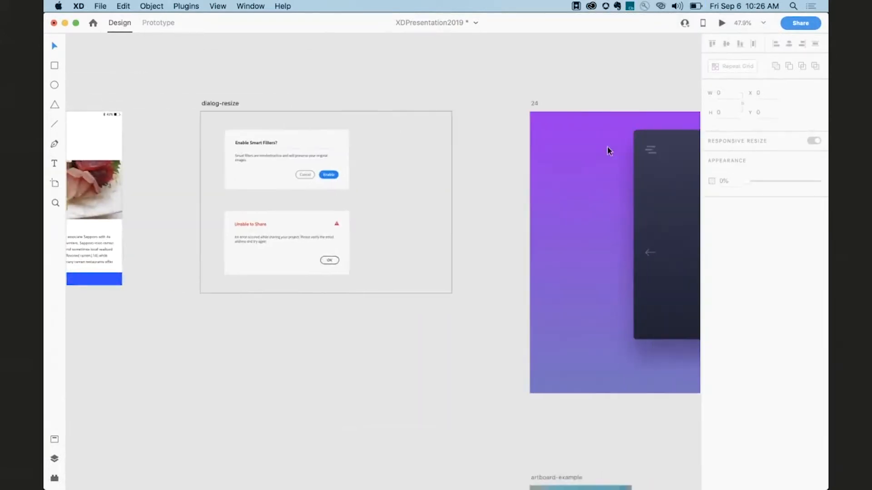
{"action": "scroll", "coordinate": [604, 146], "scroll_direction": "up", "scroll_amount": 2}
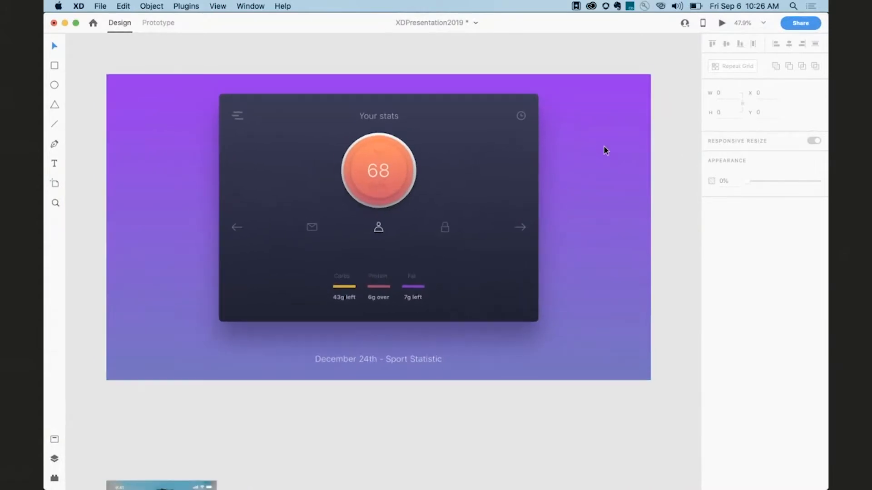
{"action": "left_click", "coordinate": [348, 155]}
{"action": "mouse_move", "coordinate": [210, 204]}
{"action": "left_mouse_down"}
{"action": "mouse_move", "coordinate": [249, 205]}
{"action": "mouse_move", "coordinate": [203, 205]}
{"action": "mouse_move", "coordinate": [285, 205]}
{"action": "mouse_move", "coordinate": [227, 205]}
{"action": "left_mouse_up"}
{"action": "left_click", "coordinate": [222, 207]}
Widen the Sign up form group to fill most of the Artboard – 12 width.
{"action": "scroll", "coordinate": [222, 205], "scroll_direction": "down", "scroll_amount": 5}
{"action": "scroll", "coordinate": [222, 206], "scroll_direction": "right", "scroll_amount": 5}
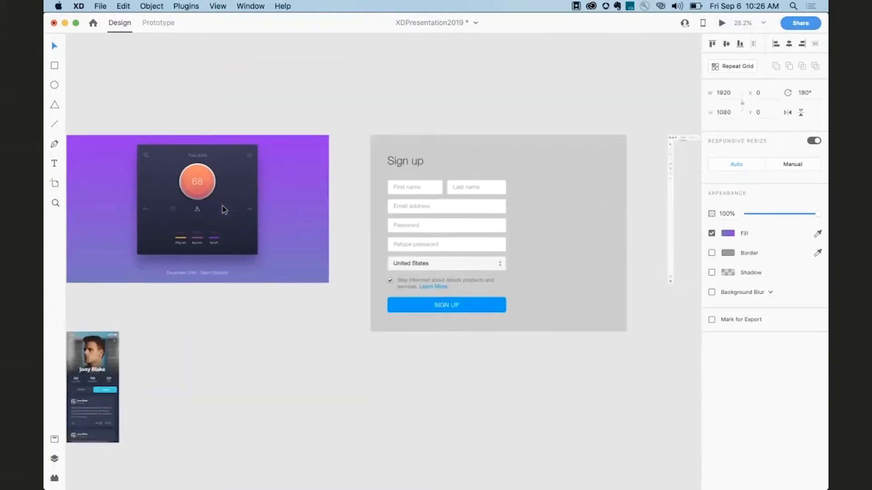
{"action": "scroll", "coordinate": [222, 205], "scroll_direction": "up", "scroll_amount": 4}
{"action": "scroll", "coordinate": [272, 201], "scroll_direction": "right", "scroll_amount": 3}
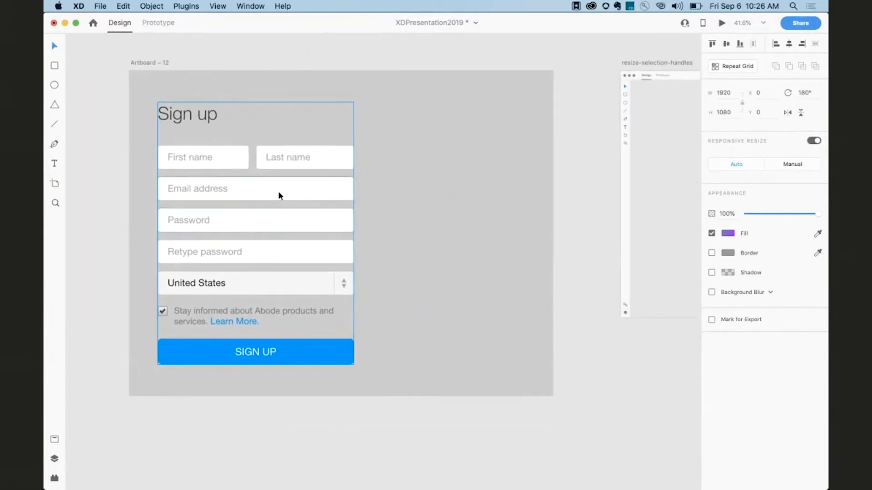
{"action": "left_click", "coordinate": [279, 192]}
{"action": "left_click_drag", "start_coordinate": [354, 234], "coordinate": [528, 235]}
Widen the First name field and extend the Last name field leftward so the two fields meet.
{"action": "double_click", "coordinate": [223, 153]}
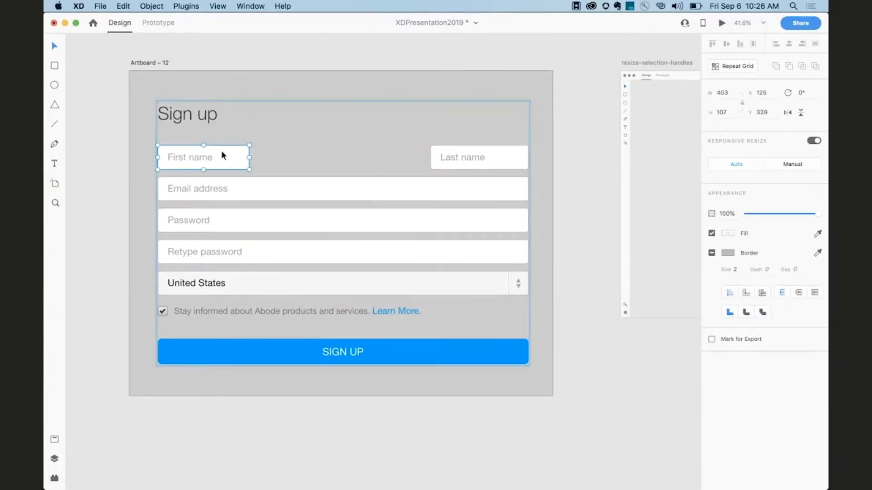
{"action": "left_click_drag", "start_coordinate": [248, 157], "coordinate": [340, 157]}
{"action": "left_click", "coordinate": [440, 156]}
{"action": "left_click_drag", "start_coordinate": [430, 157], "coordinate": [348, 154]}
Turn on Responsive Resize for the resize-selection-handles artboard and shrink it from its corner to about 1494 × 922.
{"action": "scroll", "coordinate": [364, 156], "scroll_direction": "right", "scroll_amount": 10}
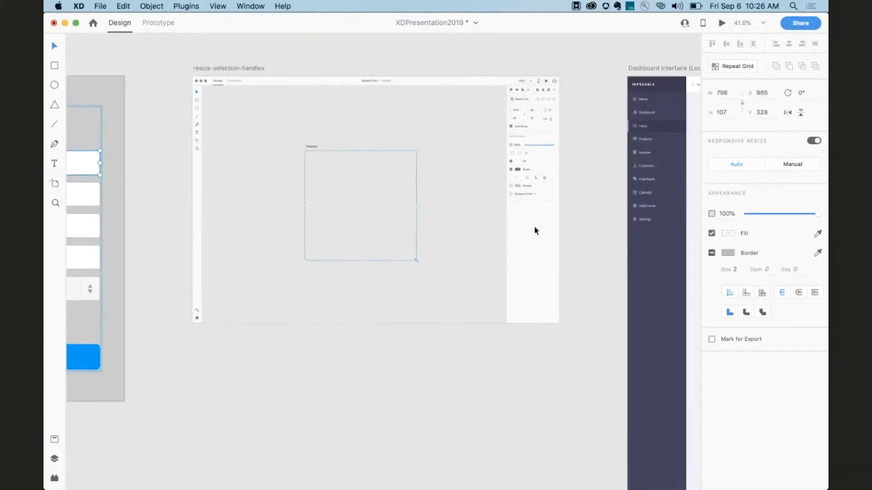
{"action": "left_click", "coordinate": [241, 69]}
{"action": "scroll", "coordinate": [241, 66], "scroll_direction": "up", "scroll_amount": 3}
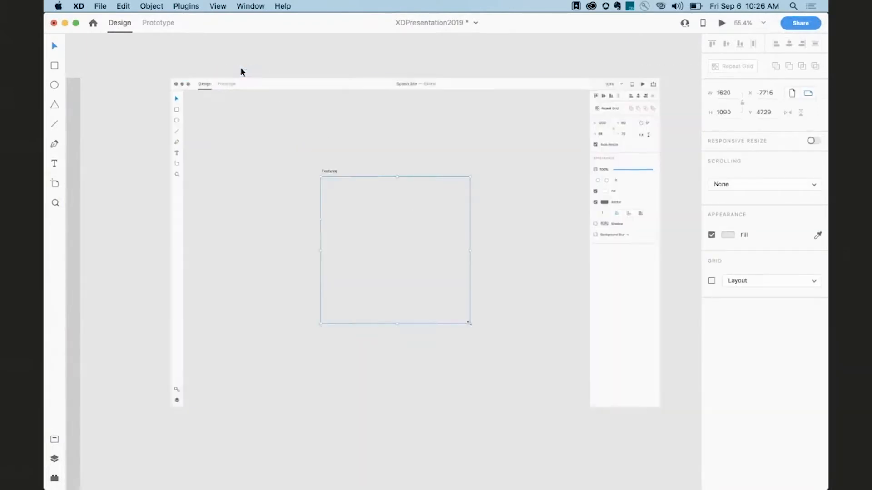
{"action": "scroll", "coordinate": [227, 63], "scroll_direction": "right", "scroll_amount": 3}
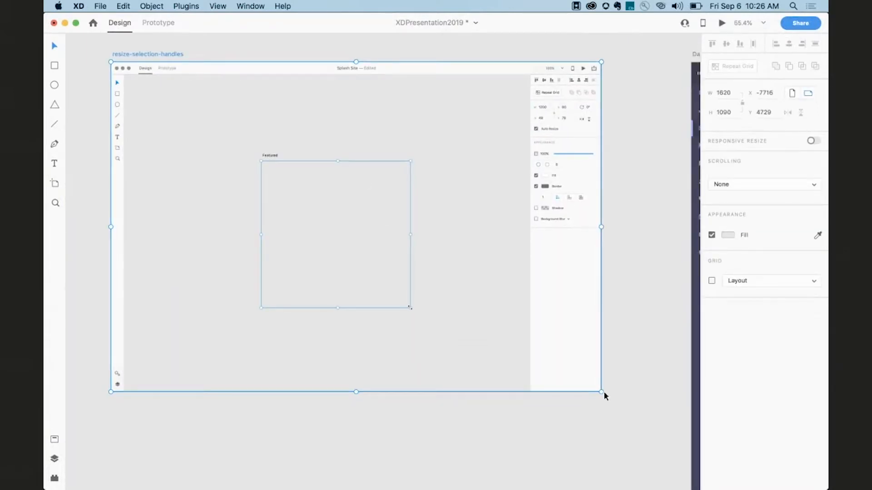
{"action": "left_click", "coordinate": [814, 141]}
{"action": "left_click_drag", "start_coordinate": [602, 392], "coordinate": [563, 341]}
{"action": "scroll", "coordinate": [324, 141], "scroll_direction": "up", "scroll_amount": 5}
{"action": "scroll", "coordinate": [324, 141], "scroll_direction": "down", "scroll_amount": 2}
{"action": "scroll", "coordinate": [325, 141], "scroll_direction": "left", "scroll_amount": 2}
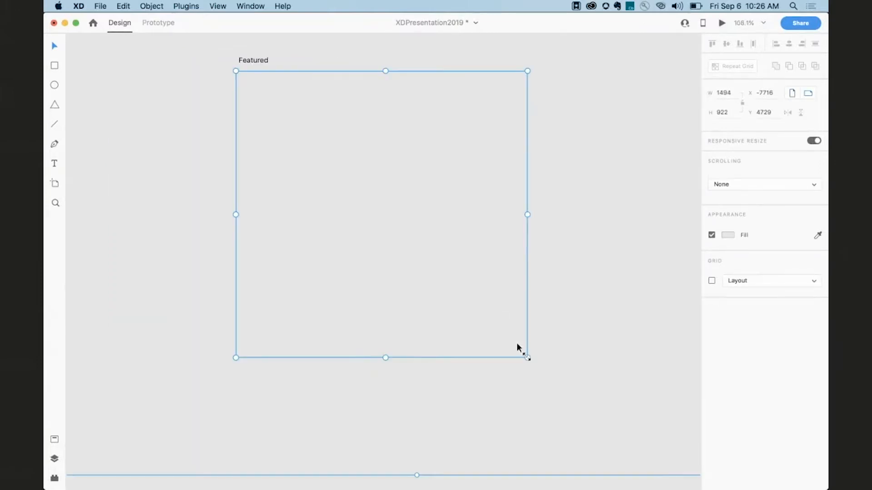
Shrink the Featured group from its corner to about 409 × 292 so its contents resize responsively.
{"action": "left_click", "coordinate": [524, 358]}
{"action": "left_click", "coordinate": [386, 233]}
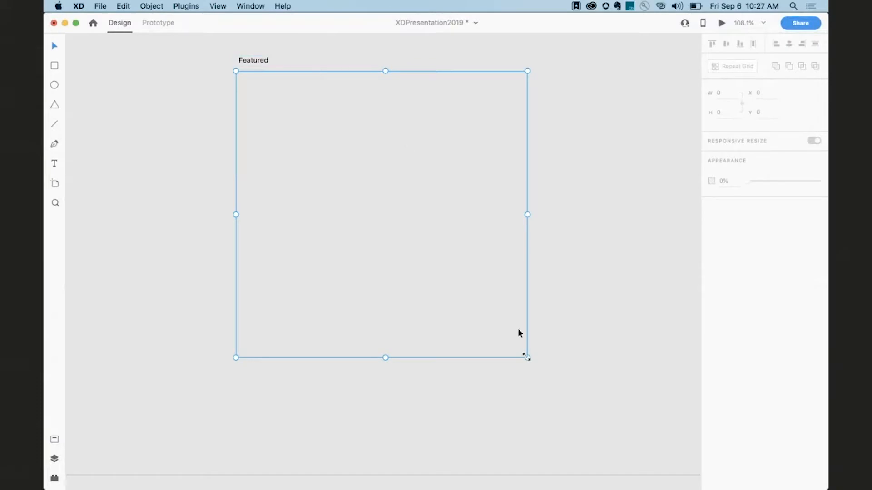
{"action": "left_click", "coordinate": [525, 350]}
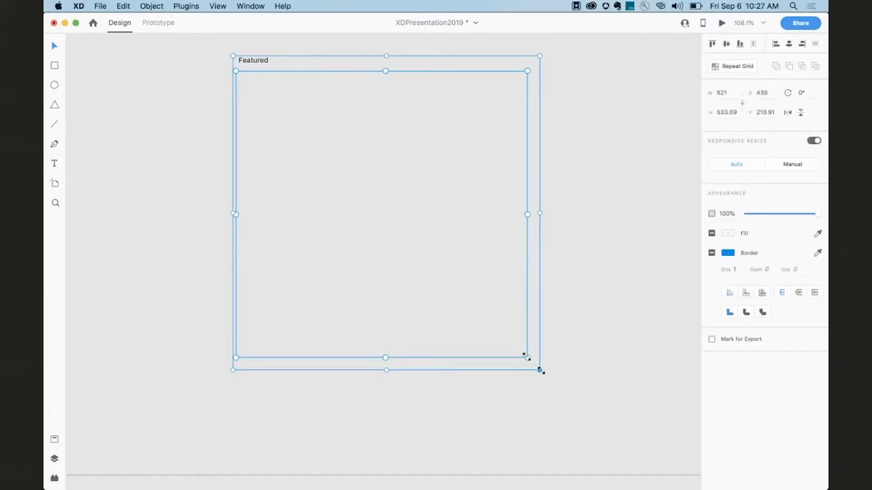
{"action": "left_click_drag", "start_coordinate": [539, 367], "coordinate": [473, 229]}
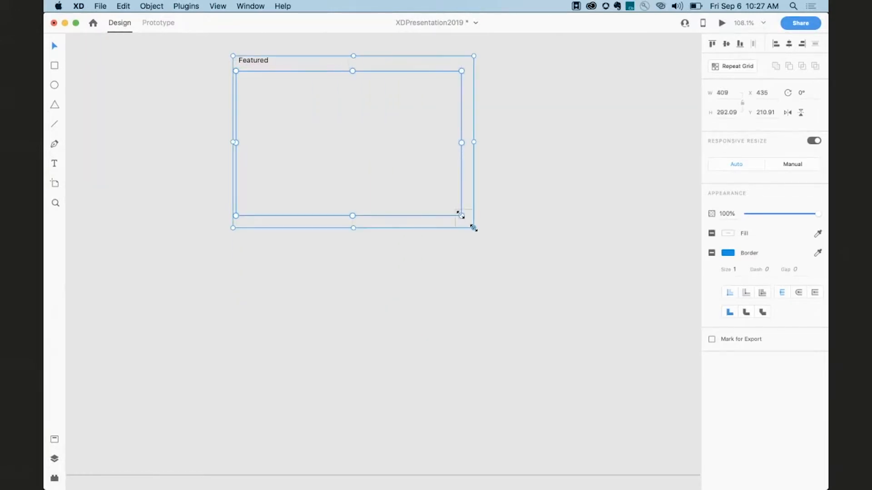
Select the dashboard's header bar, statistics chart and table and paste them into the smaller View port artboard.
{"action": "scroll", "coordinate": [485, 261], "scroll_direction": "down", "scroll_amount": 6}
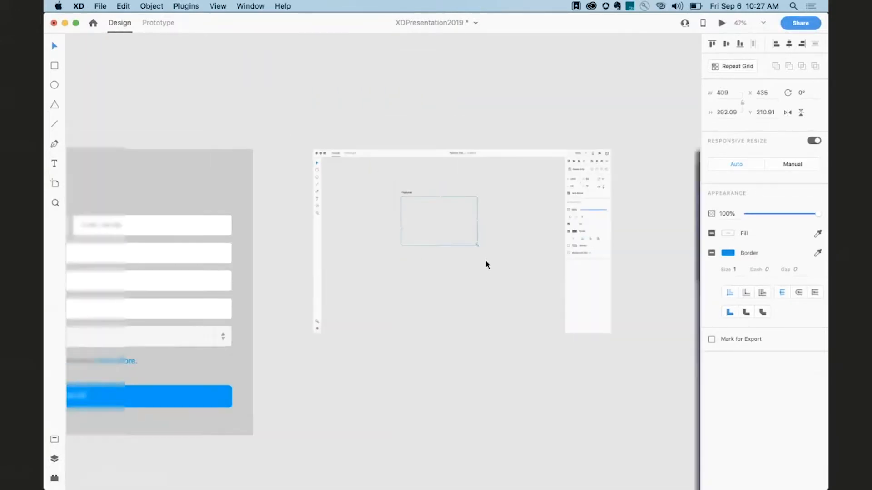
{"action": "scroll", "coordinate": [485, 261], "scroll_direction": "right", "scroll_amount": 3}
{"action": "scroll", "coordinate": [485, 265], "scroll_direction": "right", "scroll_amount": 6}
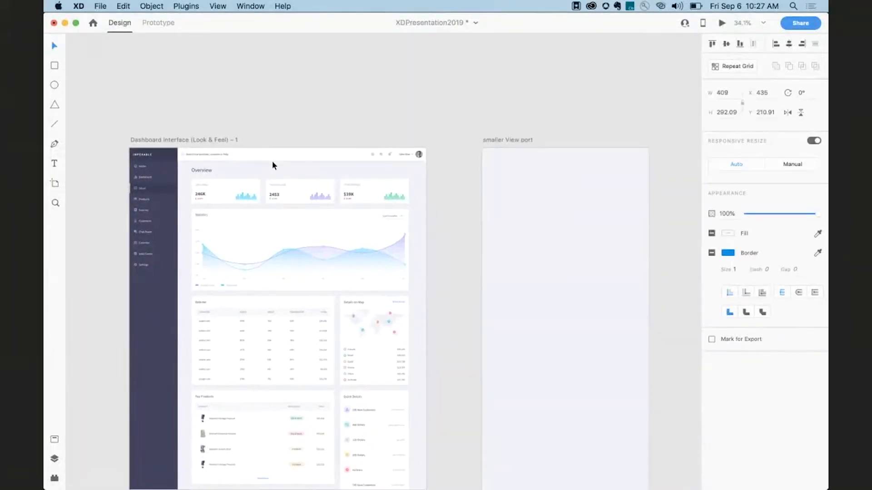
{"action": "left_click", "coordinate": [266, 157]}
{"action": "left_click", "coordinate": [258, 228], "text": "shift"}
{"action": "left_click", "coordinate": [247, 307], "text": "shift"}
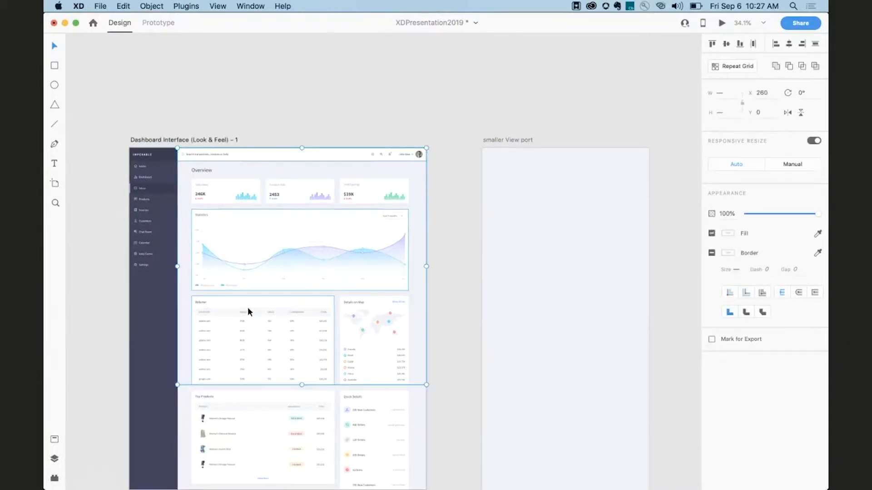
{"action": "left_click", "coordinate": [613, 310]}
{"action": "scroll", "coordinate": [604, 309], "scroll_direction": "right", "scroll_amount": 3}
{"action": "key", "text": "super+v"}
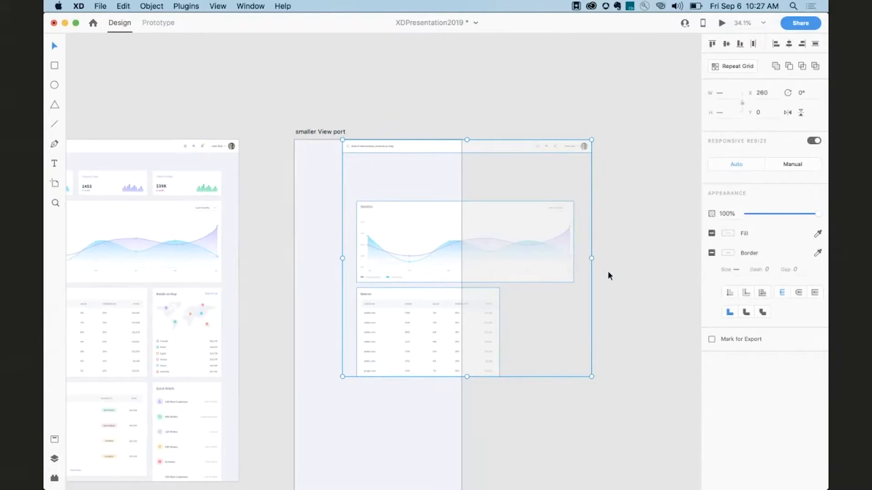
Align the pasted elements to the artboard's left edge and narrow the header bar to the artboard width.
{"action": "left_click_drag", "start_coordinate": [442, 151], "coordinate": [393, 148]}
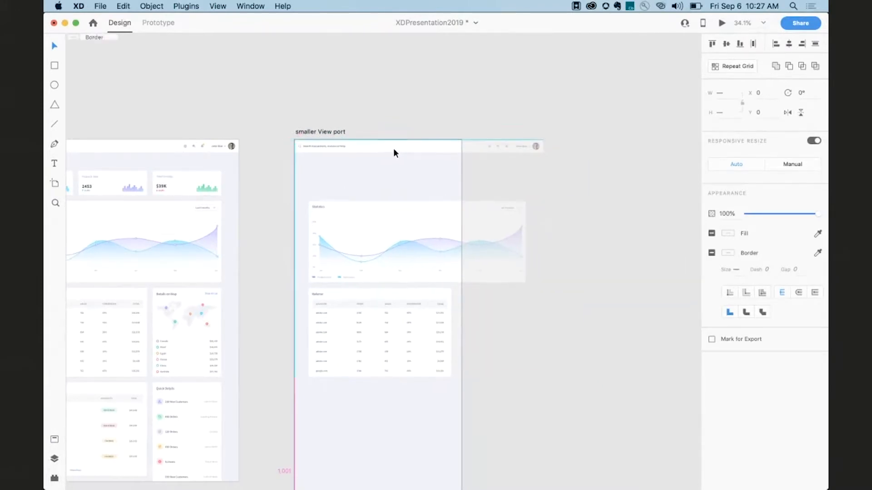
{"action": "left_click", "coordinate": [523, 177]}
{"action": "left_click", "coordinate": [445, 153]}
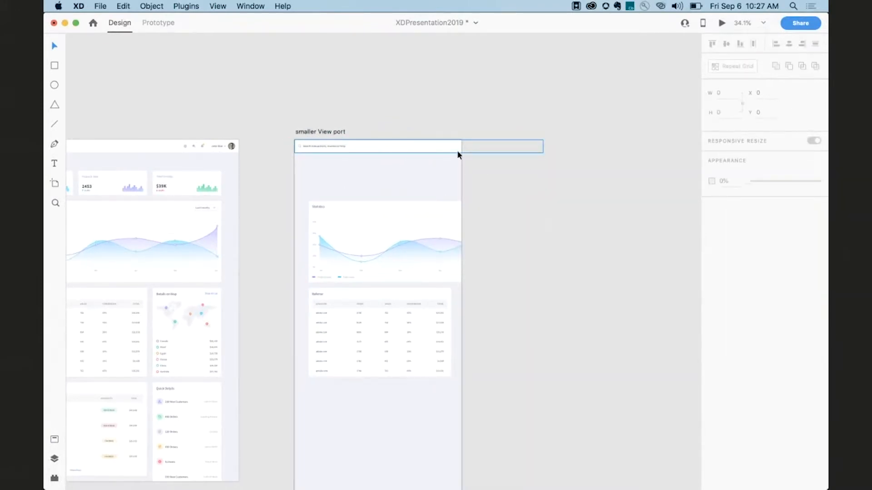
{"action": "left_click_drag", "start_coordinate": [543, 146], "coordinate": [462, 146]}
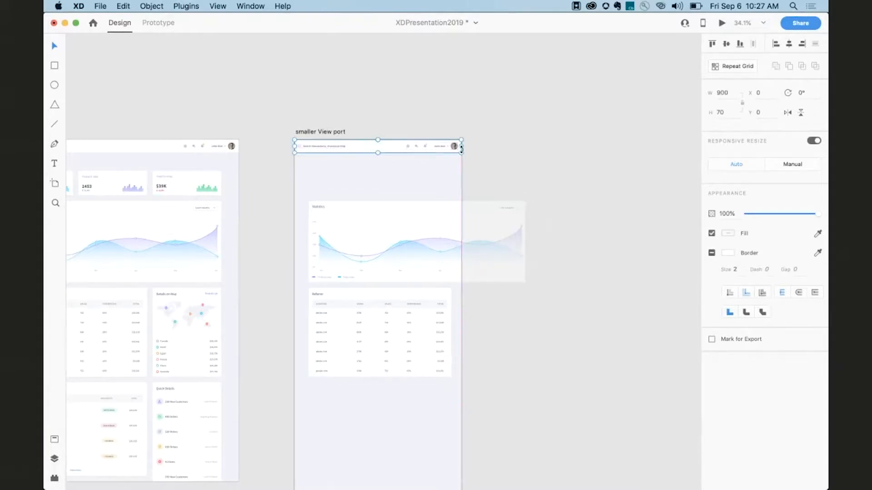
Move the statistics chart up below the header and fit the chart and table within the artboard width.
{"action": "left_click", "coordinate": [433, 225]}
{"action": "left_click_drag", "start_coordinate": [433, 224], "coordinate": [425, 181]}
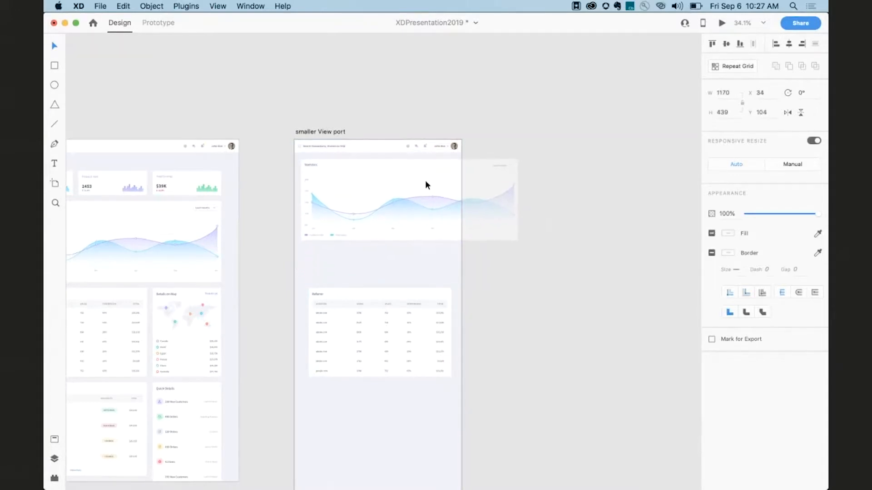
{"action": "left_click_drag", "start_coordinate": [518, 200], "coordinate": [455, 201]}
{"action": "left_click_drag", "start_coordinate": [430, 309], "coordinate": [455, 287]}
Duplicate the artboard-example artboard.
{"action": "scroll", "coordinate": [456, 291], "scroll_direction": "down", "scroll_amount": 5}
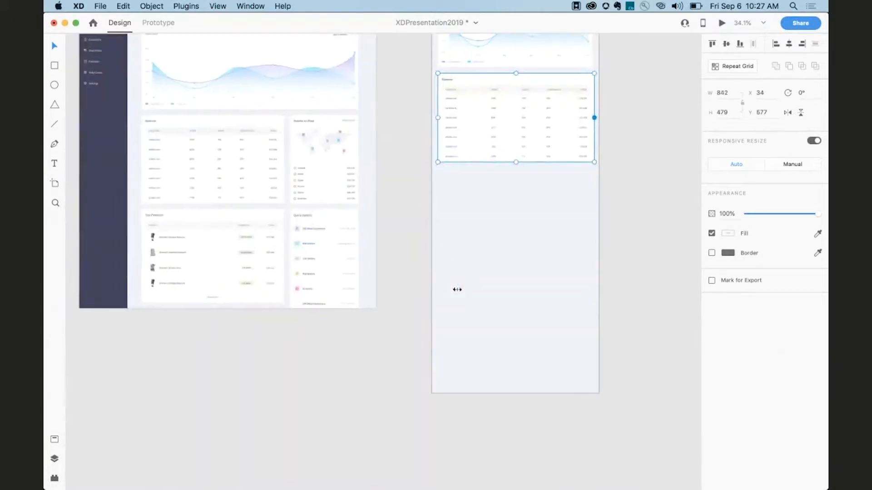
{"action": "scroll", "coordinate": [456, 288], "scroll_direction": "left", "scroll_amount": 15}
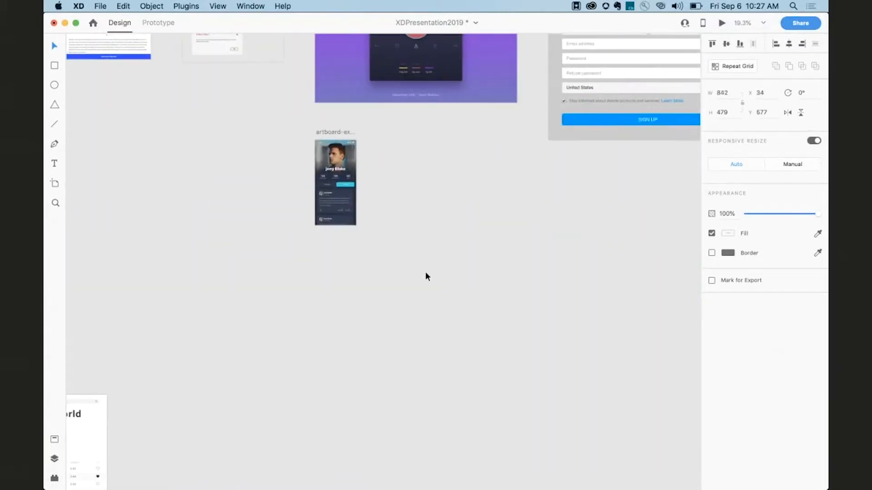
{"action": "scroll", "coordinate": [404, 241], "scroll_direction": "up", "scroll_amount": 5}
{"action": "scroll", "coordinate": [404, 242], "scroll_direction": "up", "scroll_amount": 5}
{"action": "left_click", "coordinate": [235, 178]}
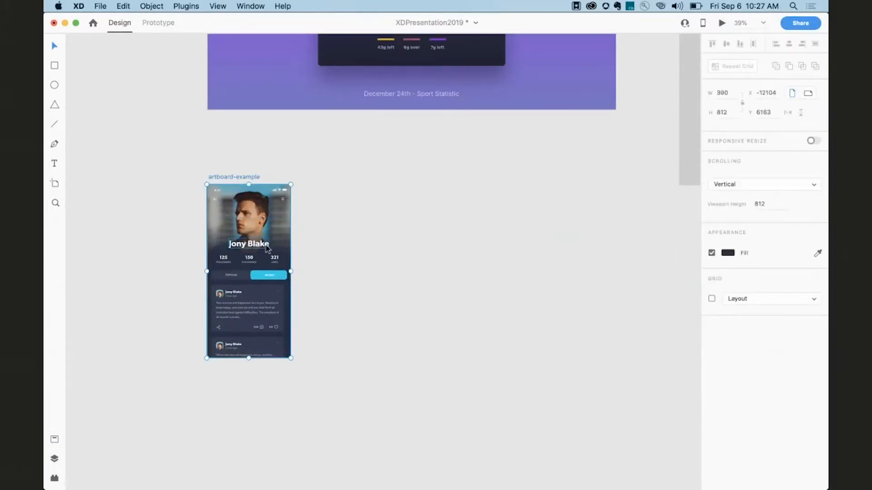
{"action": "key", "text": "super+d"}
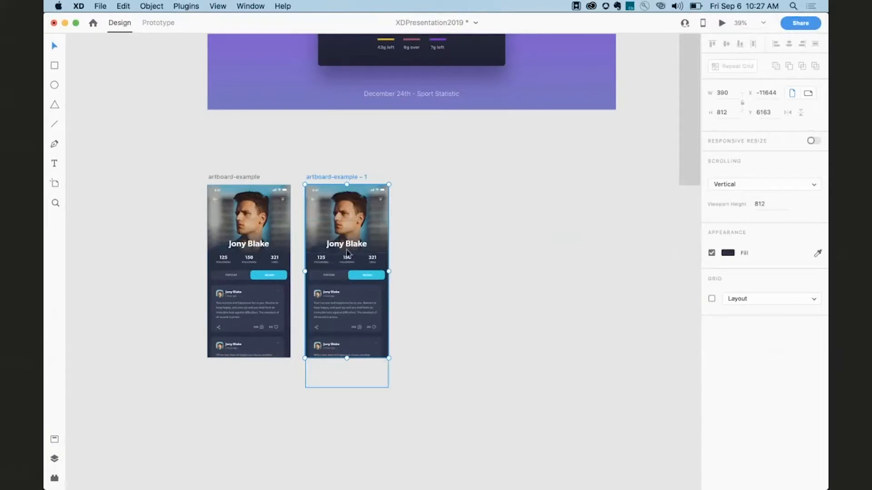
Switch the duplicate's tab buttons group from Auto to Manual responsive resize constraints.
{"action": "left_click", "coordinate": [352, 278]}
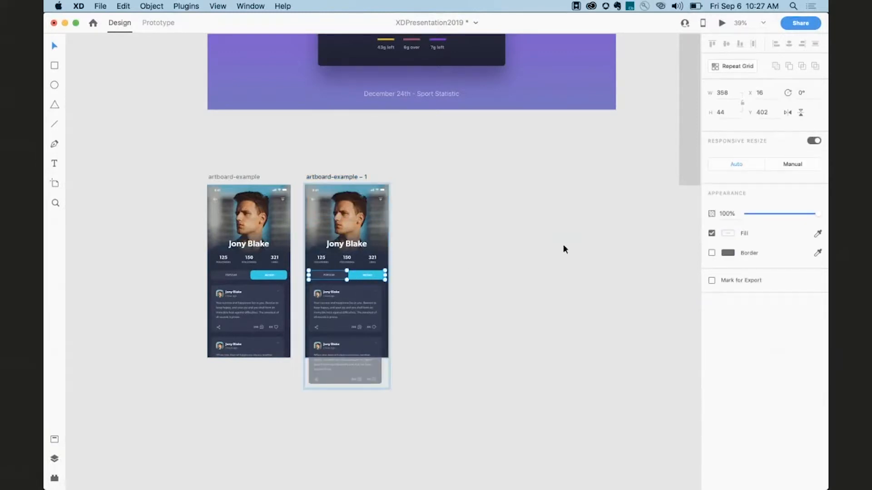
{"action": "left_click", "coordinate": [796, 165]}
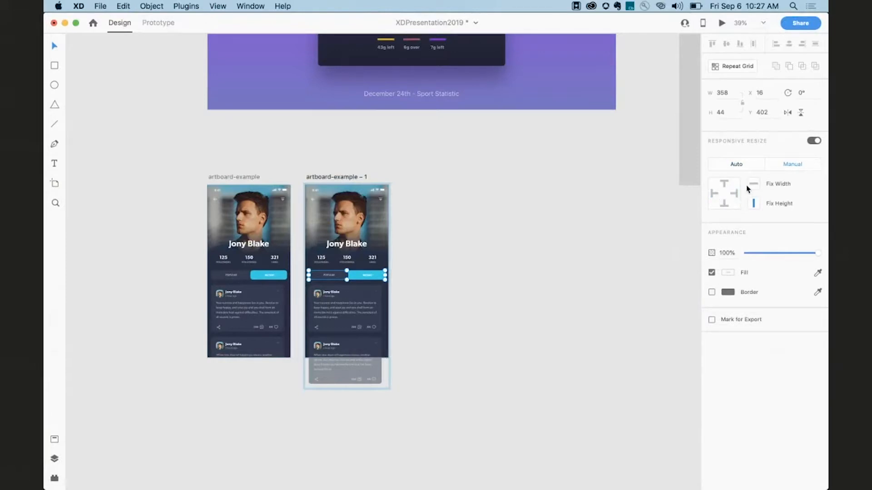
{"action": "left_click", "coordinate": [419, 246]}
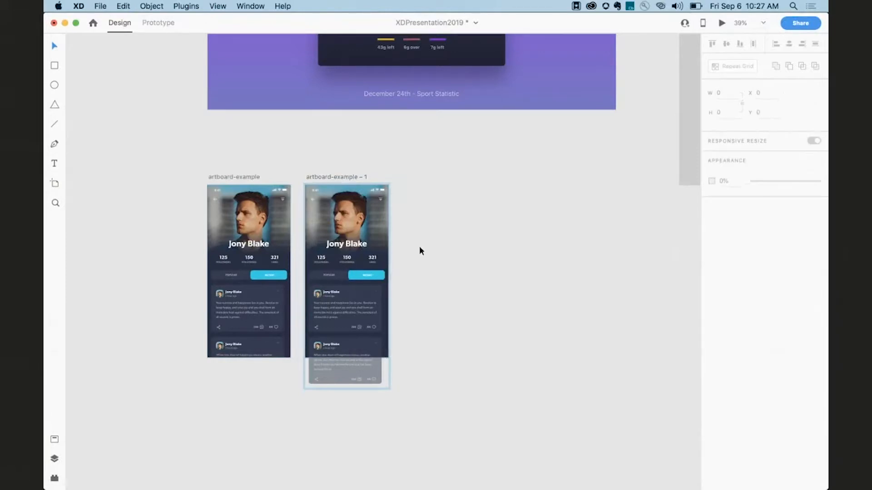
Turn on Responsive Resize for artboard-example – 1 and widen it to about 1460 wide.
{"action": "left_click", "coordinate": [336, 178]}
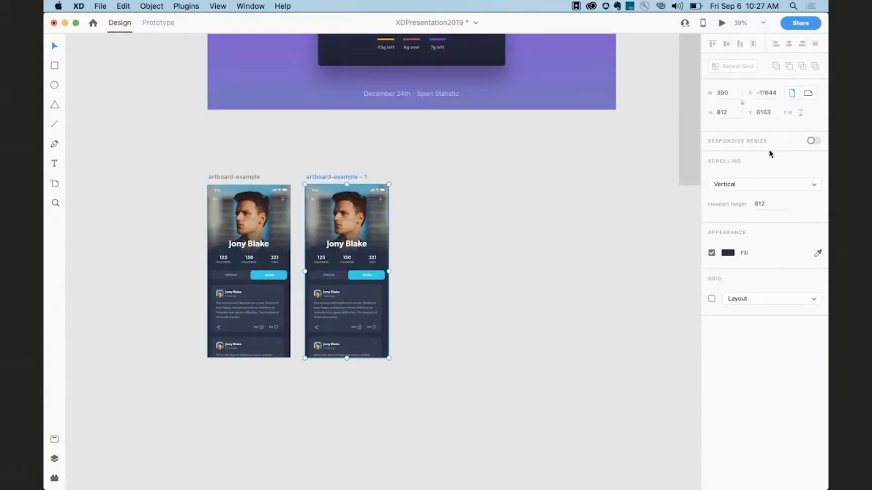
{"action": "left_click", "coordinate": [812, 141]}
{"action": "left_click_drag", "start_coordinate": [344, 361], "coordinate": [344, 294]}
{"action": "left_click_drag", "start_coordinate": [389, 271], "coordinate": [616, 263]}
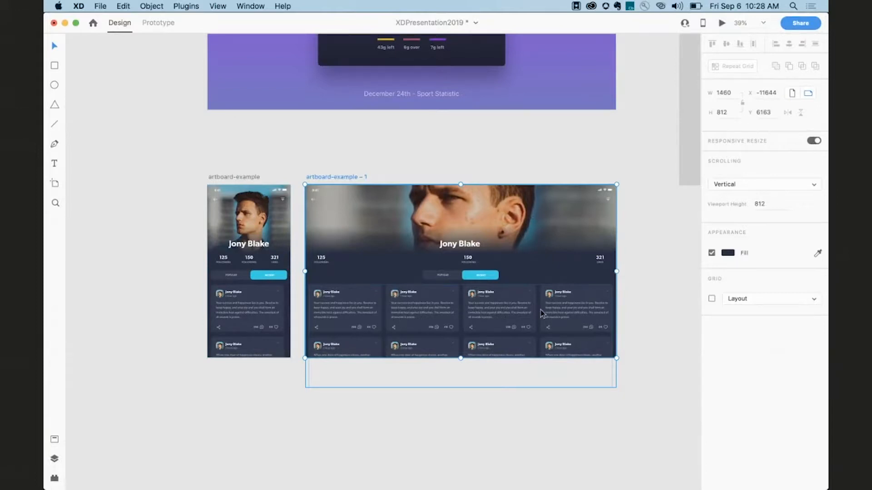
Inspect the widened card grid and browse the canvas through the other artboards.
{"action": "left_click", "coordinate": [332, 313]}
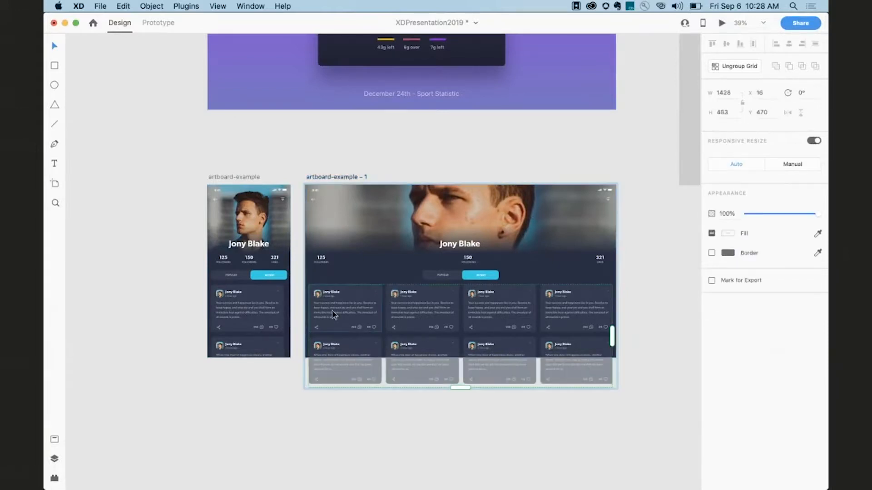
{"action": "left_click", "coordinate": [270, 410]}
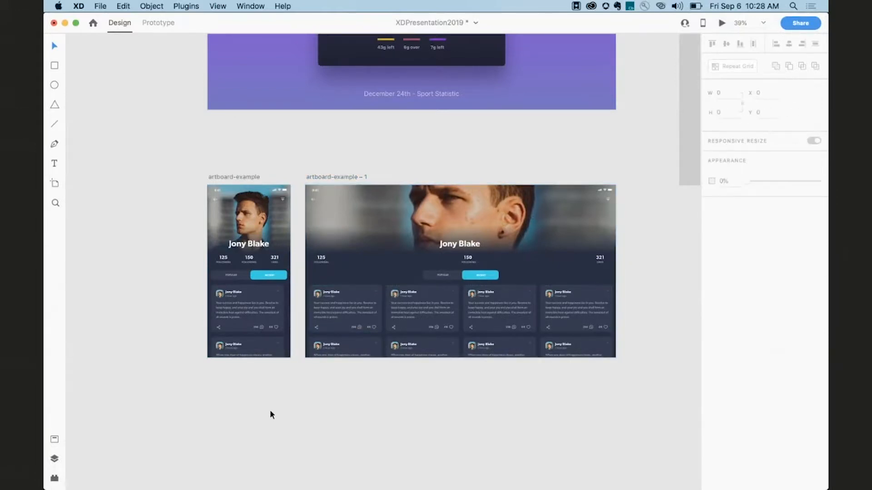
{"action": "scroll", "coordinate": [271, 413], "scroll_direction": "down", "scroll_amount": 5}
{"action": "scroll", "coordinate": [271, 414], "scroll_direction": "down", "scroll_amount": 3}
{"action": "scroll", "coordinate": [271, 414], "scroll_direction": "left", "scroll_amount": 2}
{"action": "scroll", "coordinate": [272, 413], "scroll_direction": "down", "scroll_amount": 3}
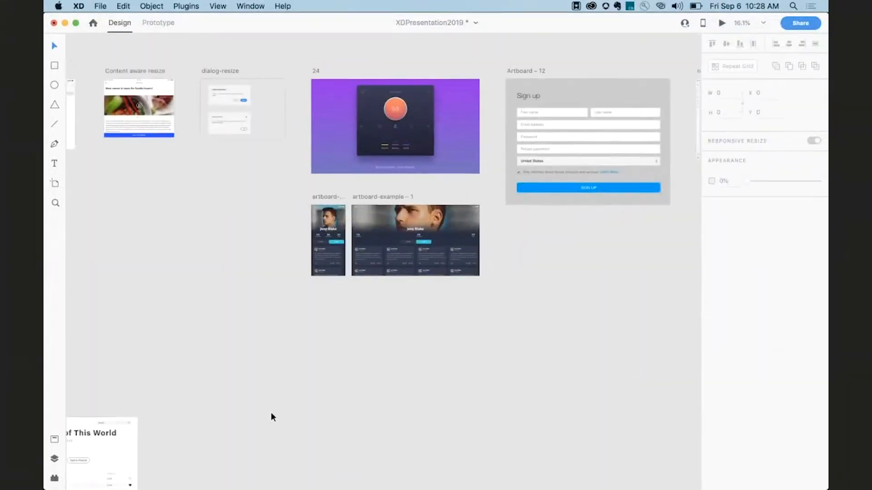
{"action": "scroll", "coordinate": [271, 414], "scroll_direction": "left", "scroll_amount": 2}
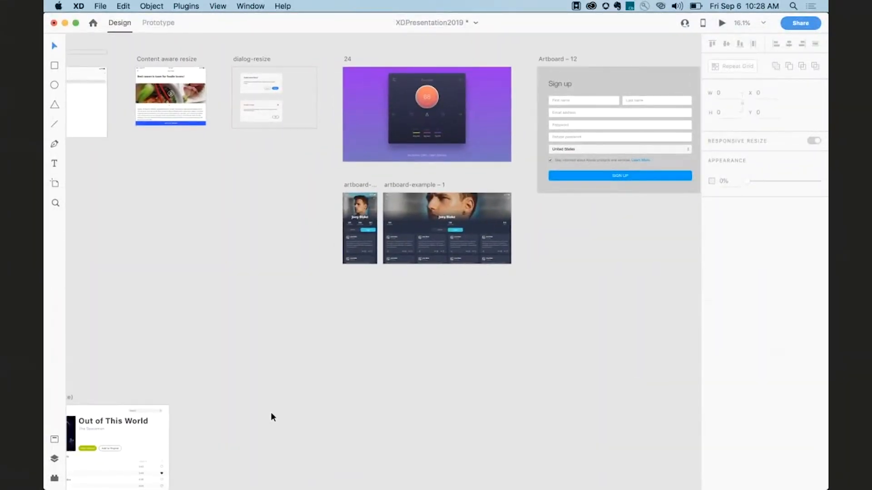
{"action": "scroll", "coordinate": [270, 412], "scroll_direction": "down", "scroll_amount": 1}
{"action": "scroll", "coordinate": [271, 412], "scroll_direction": "left", "scroll_amount": 2}
{"action": "scroll", "coordinate": [271, 413], "scroll_direction": "down", "scroll_amount": 1}
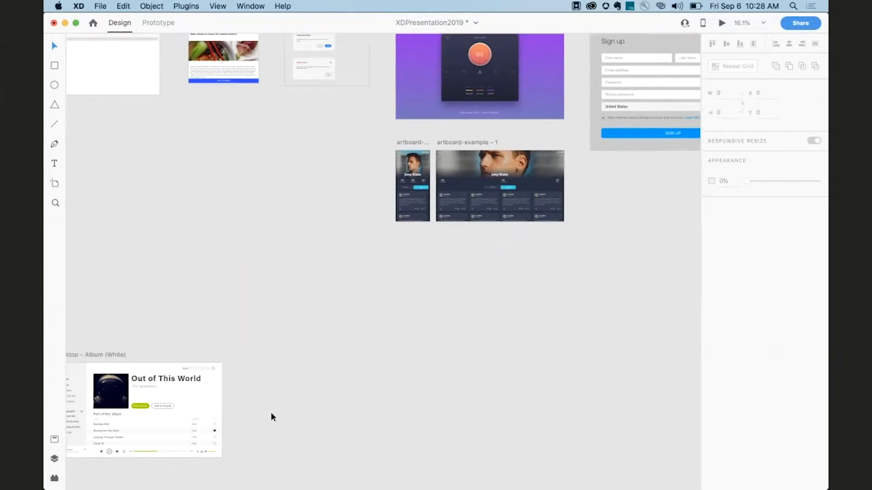
{"action": "scroll", "coordinate": [271, 413], "scroll_direction": "down", "scroll_amount": 1}
{"action": "scroll", "coordinate": [271, 413], "scroll_direction": "left", "scroll_amount": 2}
{"action": "scroll", "coordinate": [270, 413], "scroll_direction": "down", "scroll_amount": 4}
{"action": "scroll", "coordinate": [270, 412], "scroll_direction": "left", "scroll_amount": 12}
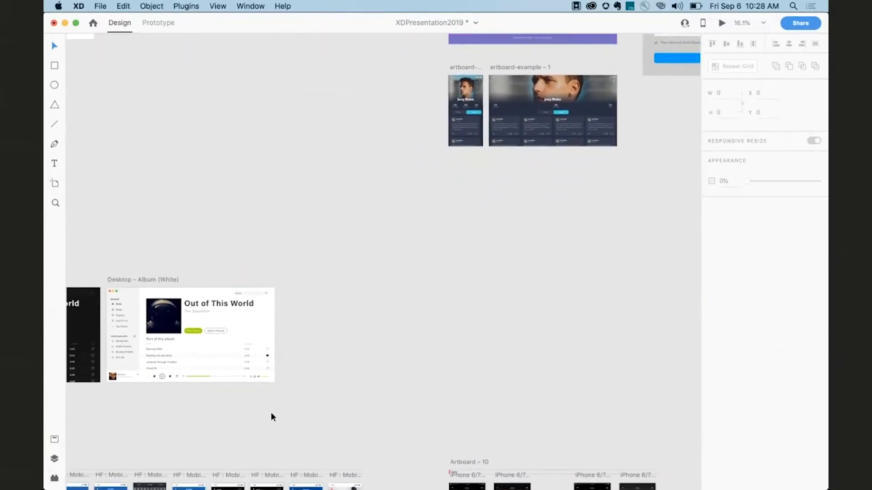
{"action": "scroll", "coordinate": [271, 412], "scroll_direction": "down", "scroll_amount": 3}
{"action": "scroll", "coordinate": [271, 412], "scroll_direction": "left", "scroll_amount": 3}
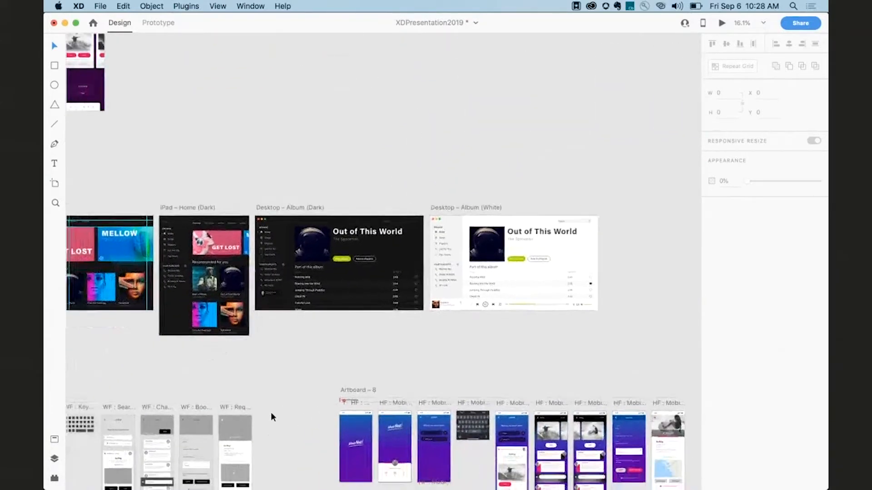
{"action": "scroll", "coordinate": [271, 412], "scroll_direction": "down", "scroll_amount": 2}
{"action": "scroll", "coordinate": [271, 412], "scroll_direction": "left", "scroll_amount": 3}
{"action": "scroll", "coordinate": [271, 412], "scroll_direction": "down", "scroll_amount": 1}
{"action": "scroll", "coordinate": [271, 412], "scroll_direction": "left", "scroll_amount": 2}
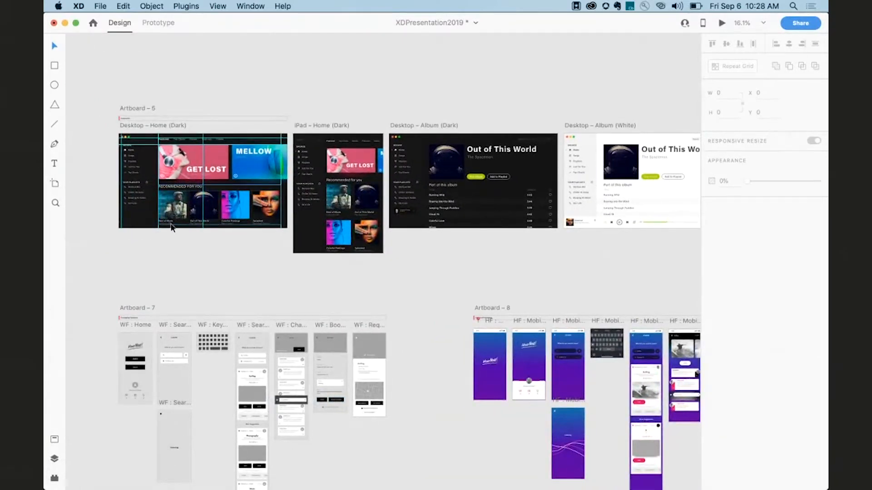
{"action": "scroll", "coordinate": [161, 218], "scroll_direction": "down", "scroll_amount": 6}
{"action": "scroll", "coordinate": [162, 218], "scroll_direction": "right", "scroll_amount": 1}
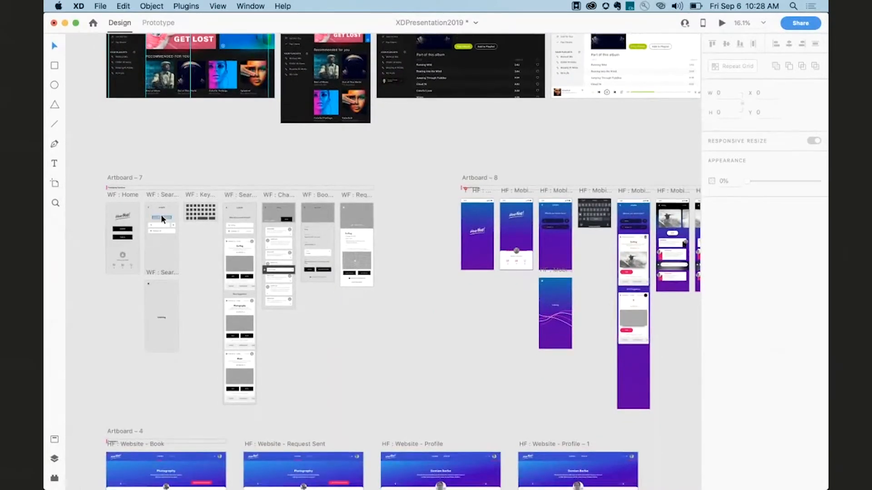
{"action": "scroll", "coordinate": [161, 214], "scroll_direction": "up", "scroll_amount": 2}
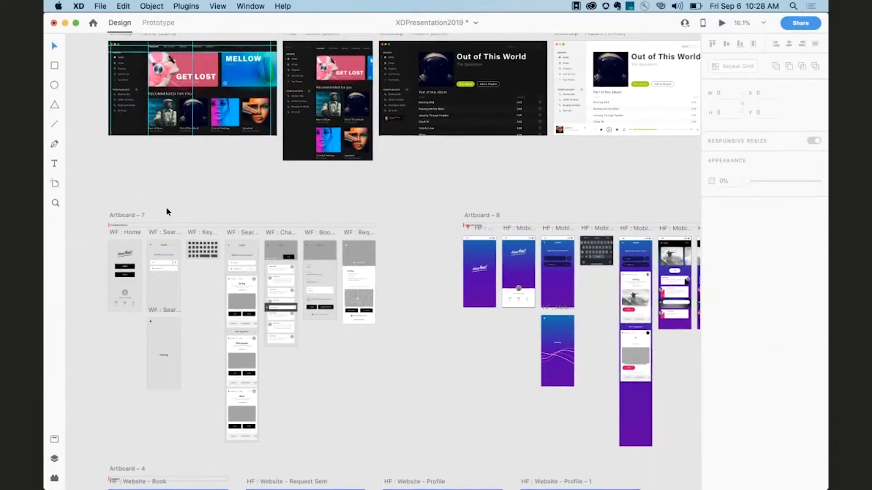
{"action": "scroll", "coordinate": [168, 212], "scroll_direction": "up", "scroll_amount": 2}
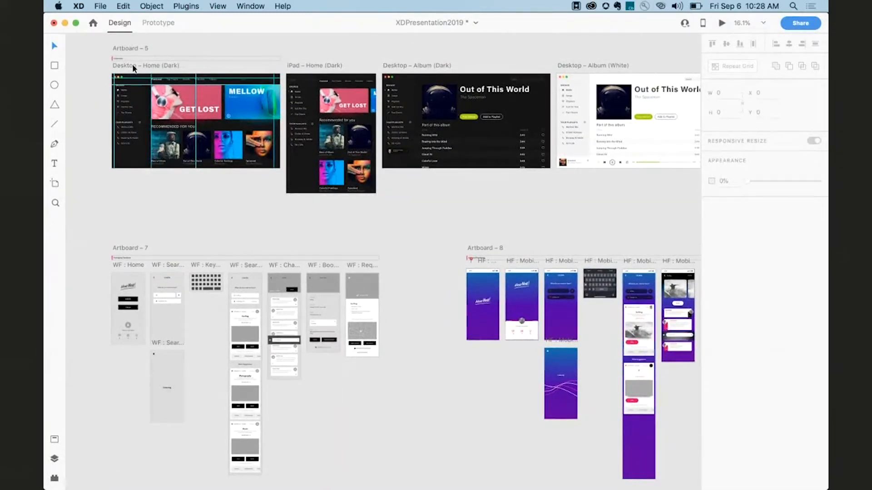
Navigate down to the wireframe artboards and select the WF : Home artboard.
{"action": "left_click", "coordinate": [130, 67]}
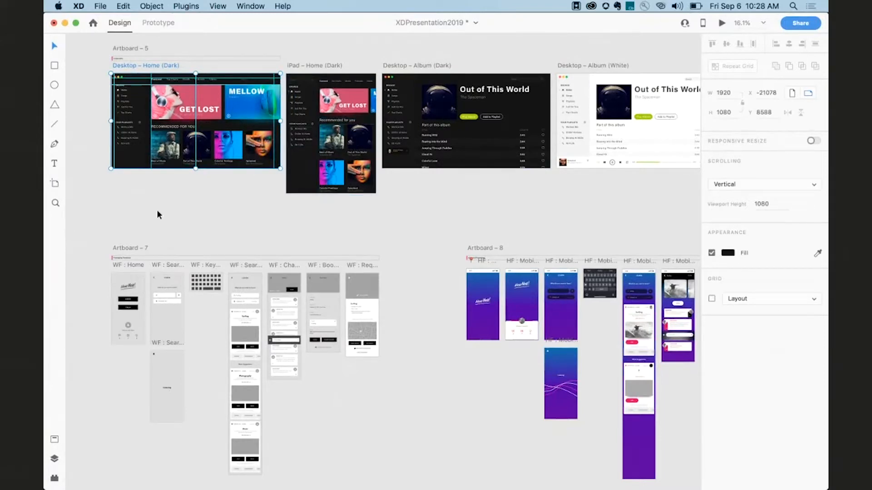
{"action": "scroll", "coordinate": [156, 210], "scroll_direction": "down", "scroll_amount": 2}
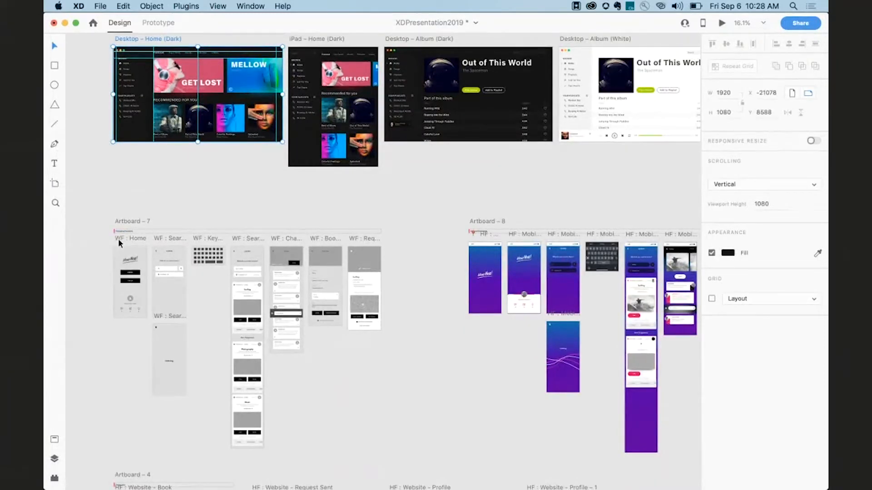
{"action": "scroll", "coordinate": [118, 240], "scroll_direction": "up", "scroll_amount": 5}
{"action": "scroll", "coordinate": [119, 240], "scroll_direction": "down", "scroll_amount": 4}
{"action": "left_click", "coordinate": [114, 151]}
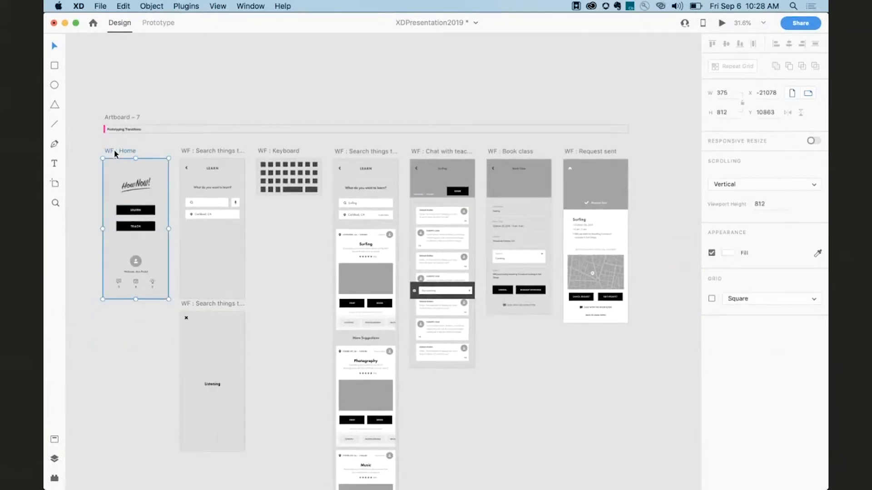
{"action": "scroll", "coordinate": [153, 153], "scroll_direction": "down", "scroll_amount": 2}
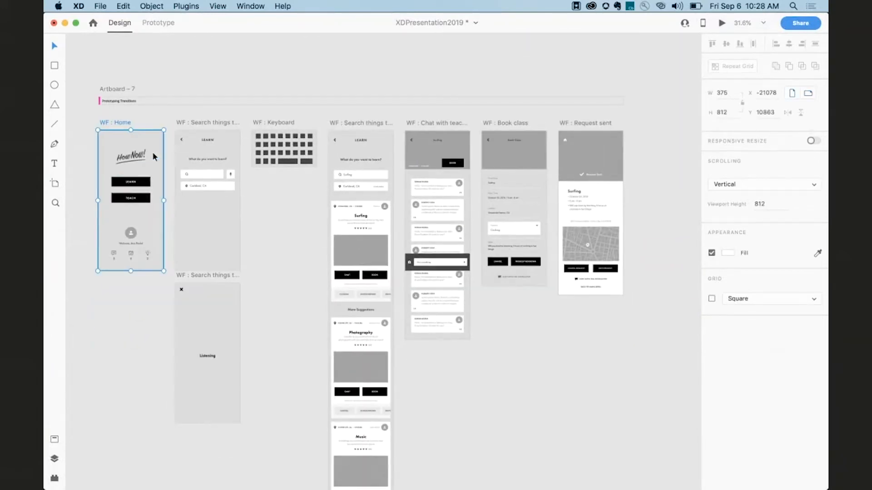
{"action": "scroll", "coordinate": [152, 152], "scroll_direction": "down", "scroll_amount": 3}
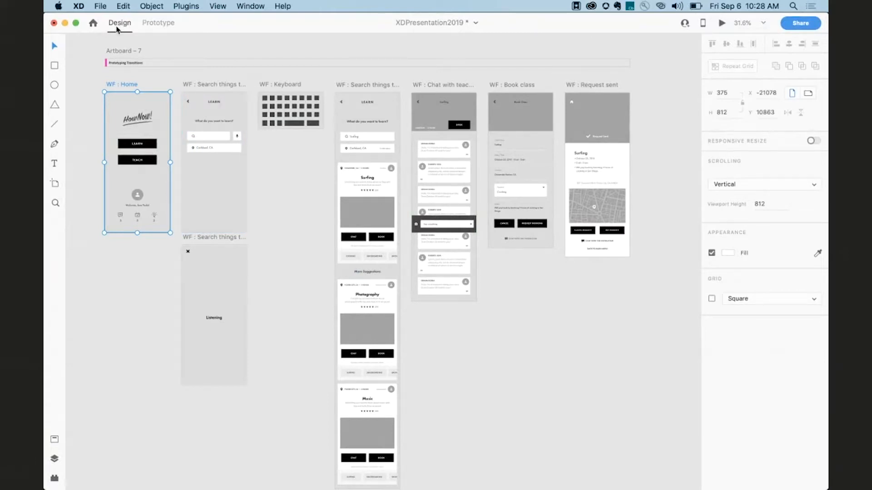
Switch to Prototype mode and open the preview window for the WF : Home artboard.
{"action": "left_click", "coordinate": [155, 22]}
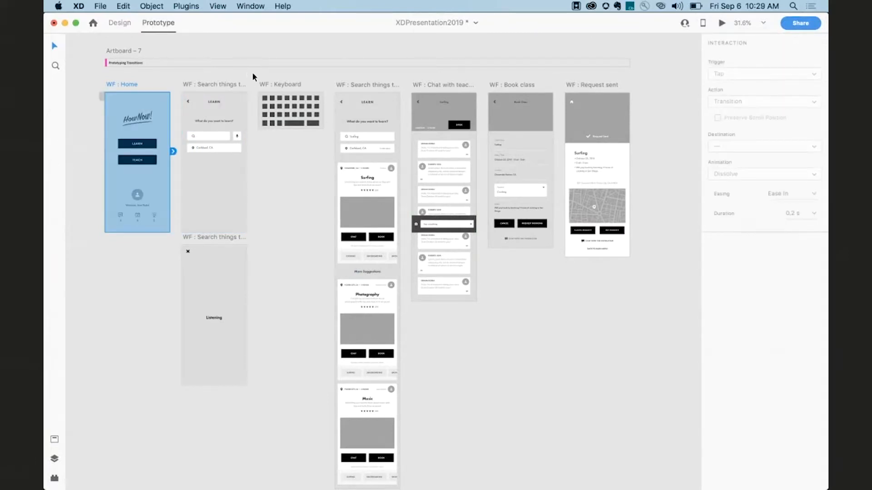
{"action": "left_click", "coordinate": [673, 46]}
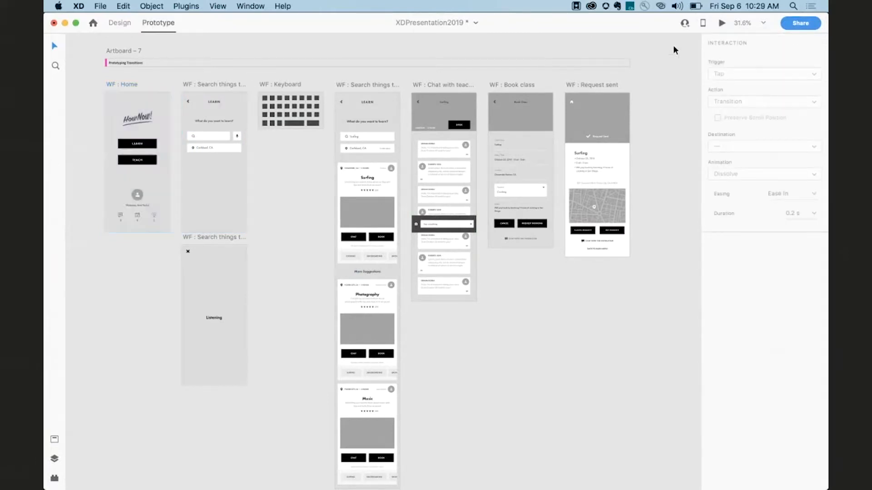
{"action": "left_click", "coordinate": [721, 23]}
{"action": "left_click_drag", "start_coordinate": [180, 28], "coordinate": [472, 43]}
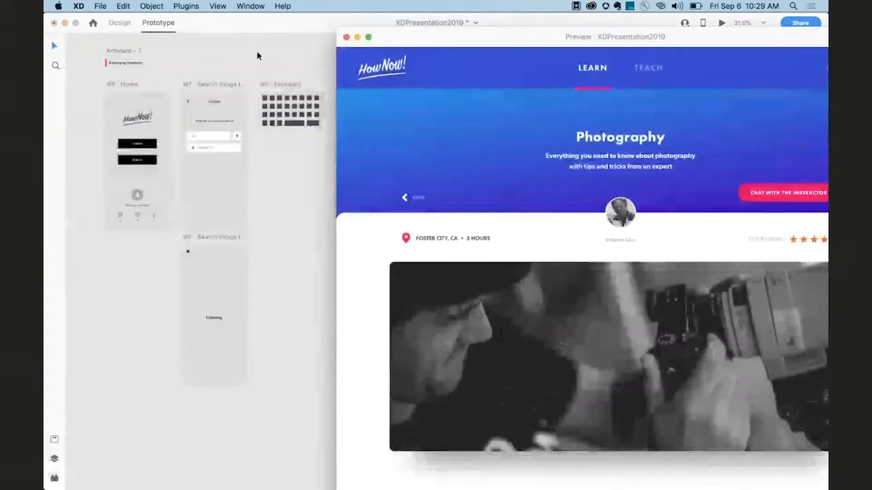
{"action": "left_click", "coordinate": [124, 85]}
{"action": "left_click", "coordinate": [347, 36]}
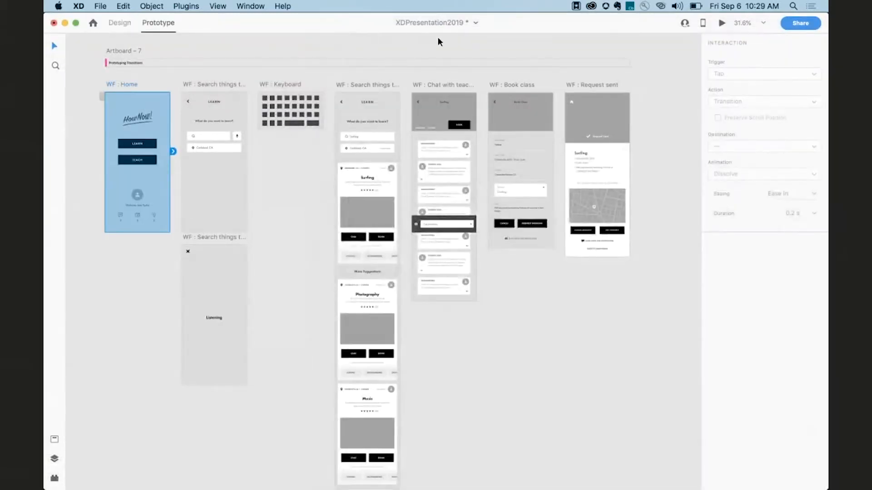
{"action": "left_click", "coordinate": [721, 23]}
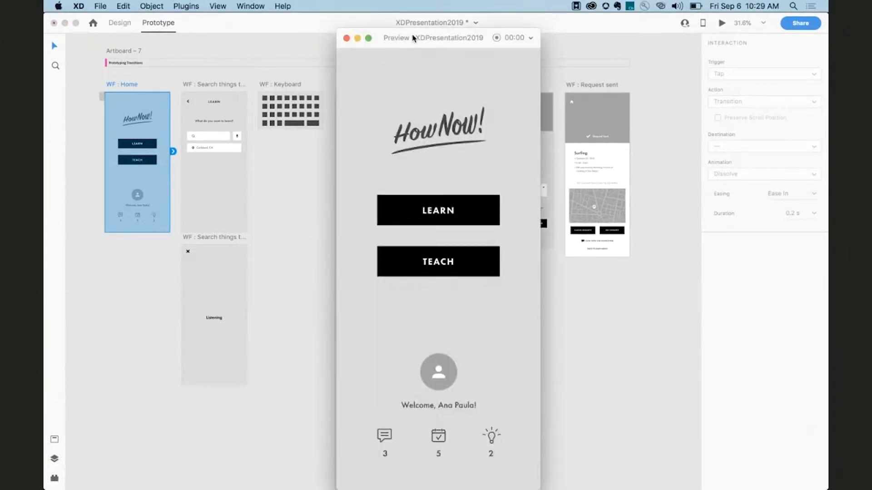
{"action": "left_click_drag", "start_coordinate": [413, 37], "coordinate": [464, 20]}
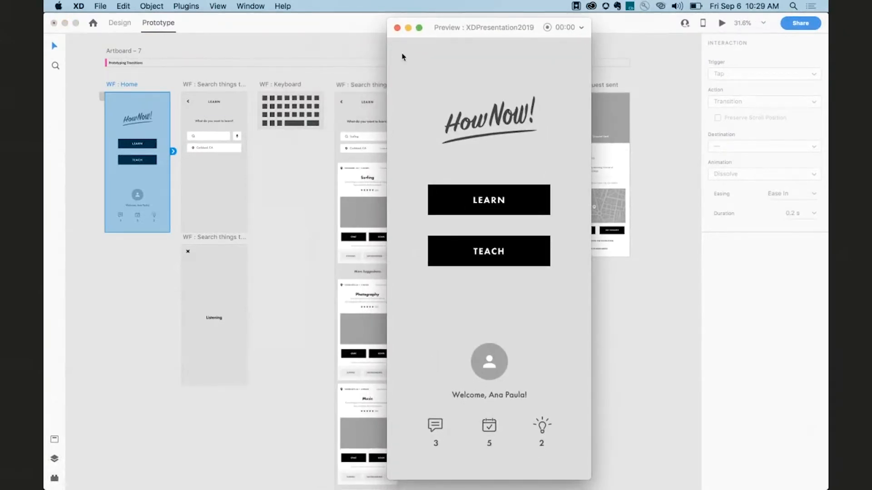
Link the LEARN button to WF : Search things to learn as a Tap Transition with Slide Left animation, and test it in preview.
{"action": "left_click", "coordinate": [149, 145]}
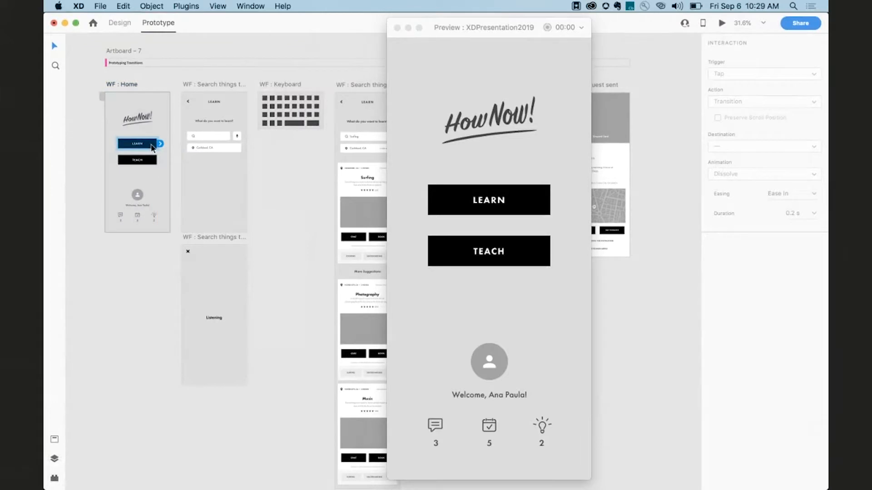
{"action": "left_click_drag", "start_coordinate": [160, 144], "coordinate": [185, 116]}
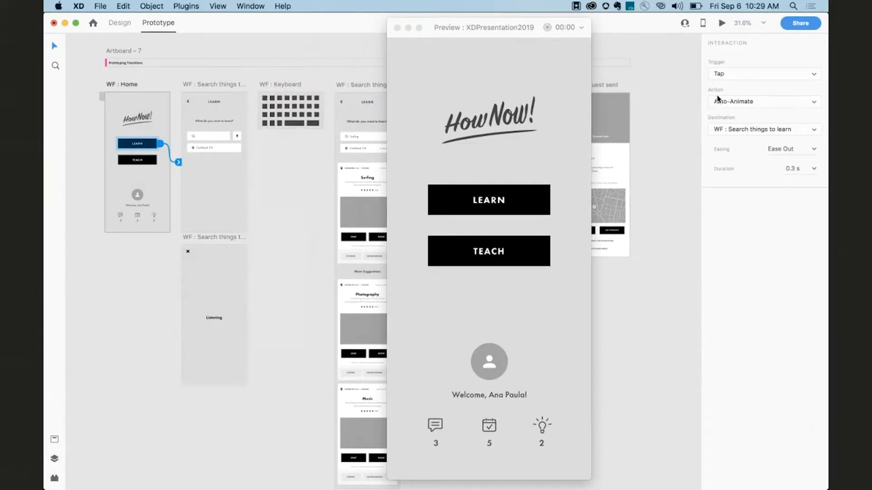
{"action": "left_click", "coordinate": [719, 101]}
{"action": "left_click", "coordinate": [722, 92]}
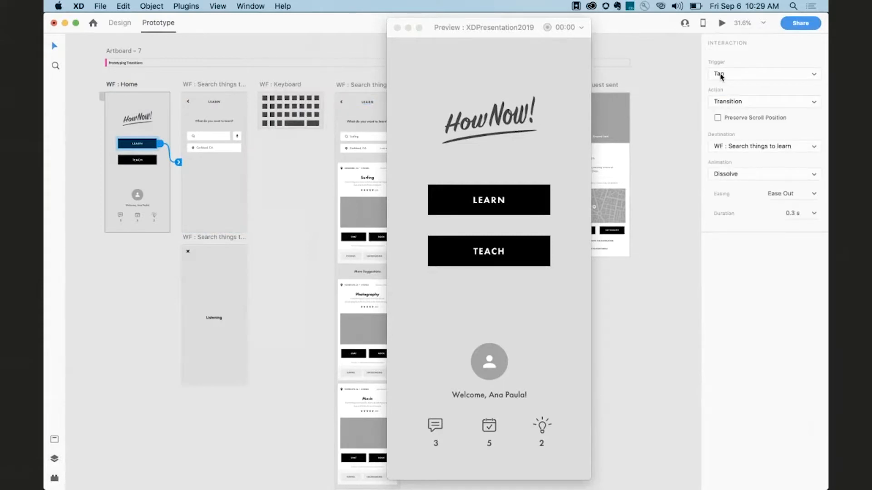
{"action": "left_click", "coordinate": [725, 173]}
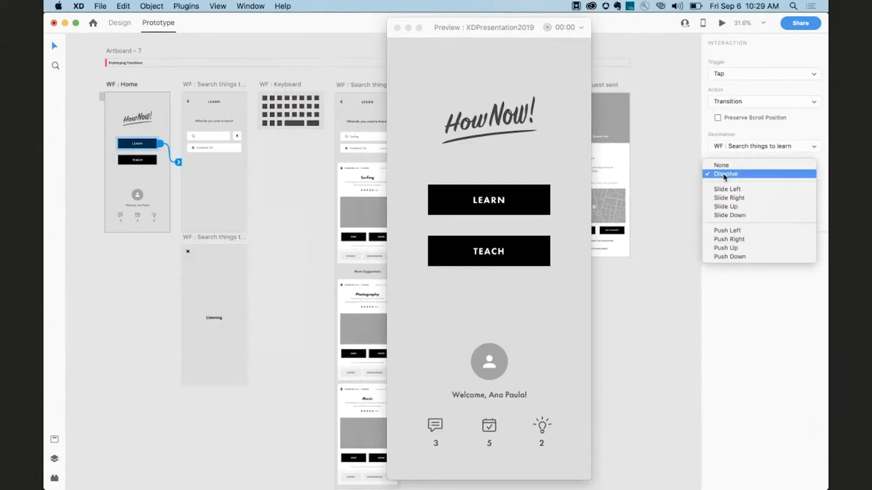
{"action": "left_click", "coordinate": [723, 189]}
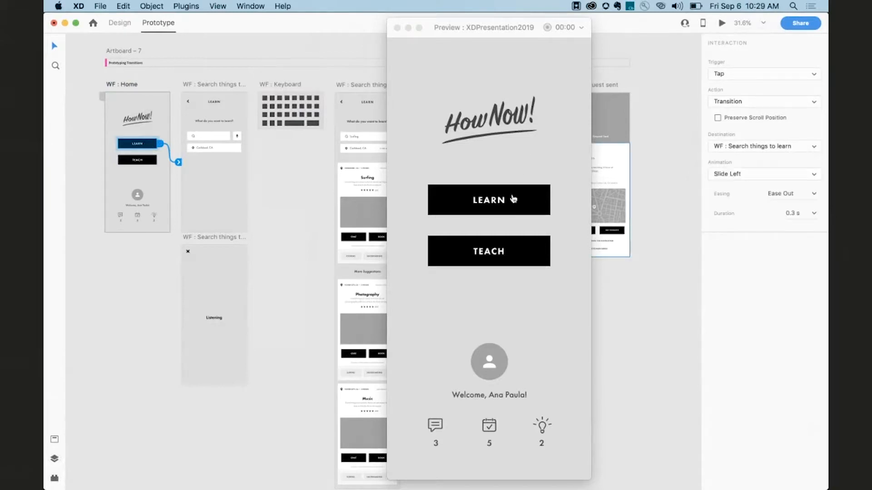
{"action": "left_click", "coordinate": [513, 199]}
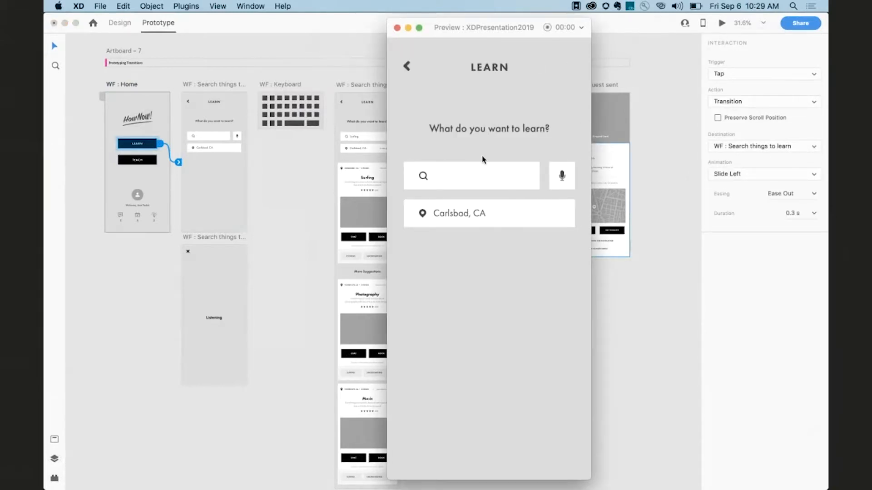
Switch to Chrome, open the bookmarked real-time preview tweet and watch its video, then return to XD.
{"action": "key", "text": "super+Tab"}
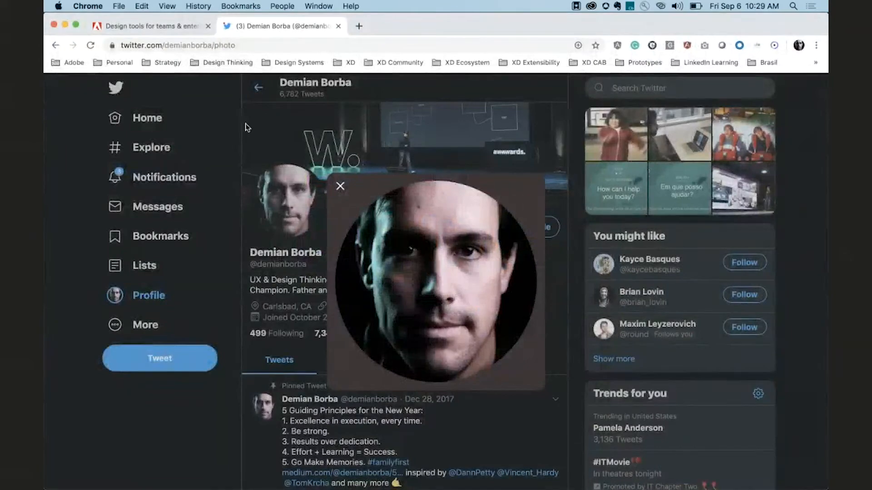
{"action": "left_click", "coordinate": [230, 5]}
{"action": "mouse_move", "coordinate": [243, 58]}
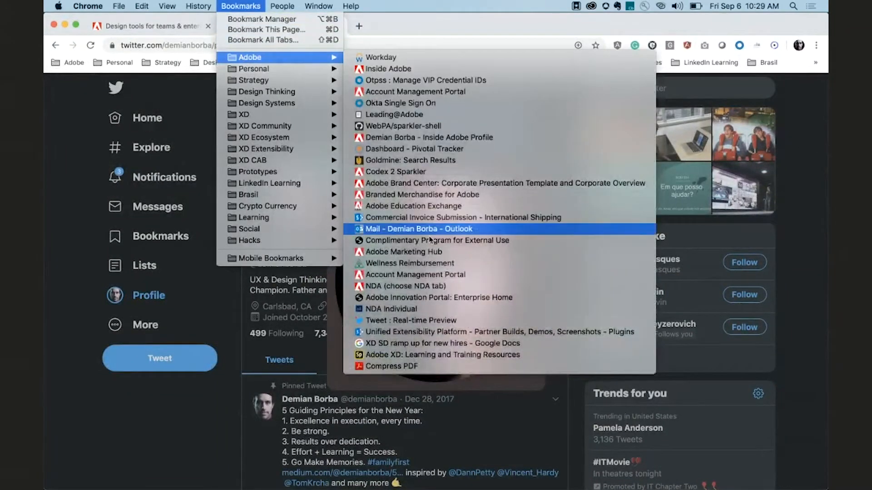
{"action": "left_click", "coordinate": [430, 322]}
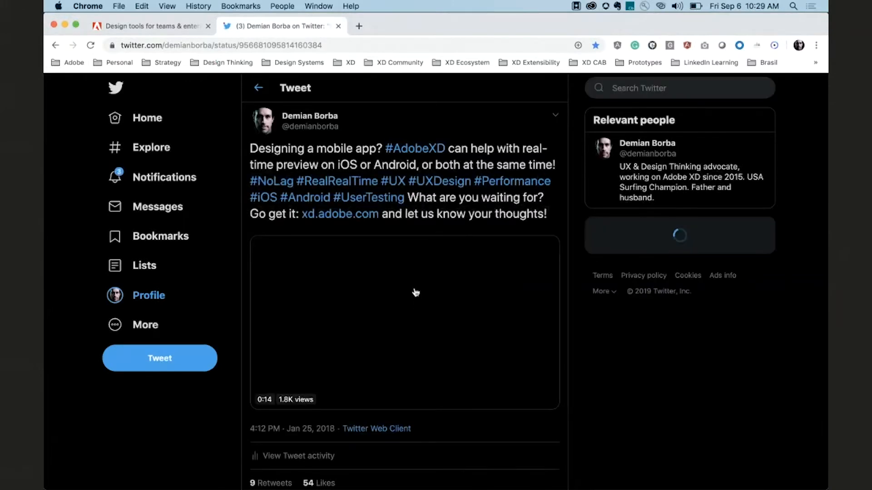
{"action": "scroll", "coordinate": [414, 291], "scroll_direction": "down", "scroll_amount": 2}
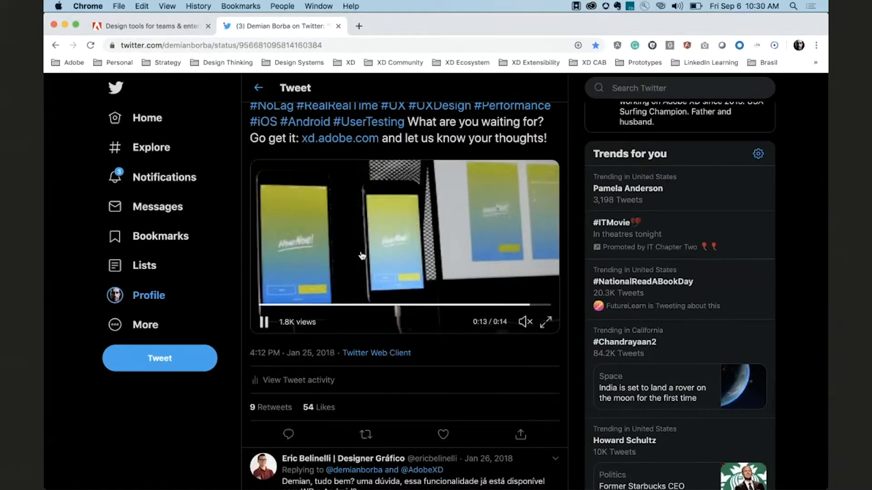
{"action": "key", "text": "super+Tab"}
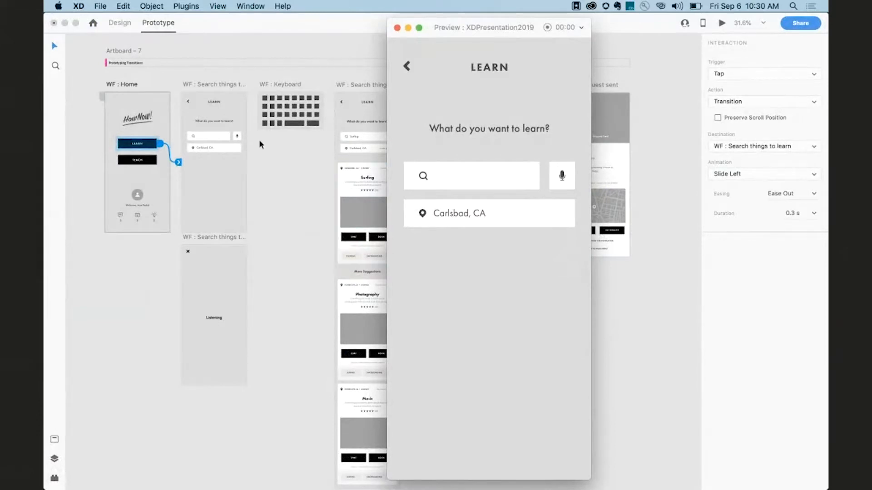
Link the search field to WF : Keyboard as an Overlay placed at the artboard's bottom with Slide Up animation.
{"action": "left_click", "coordinate": [216, 134]}
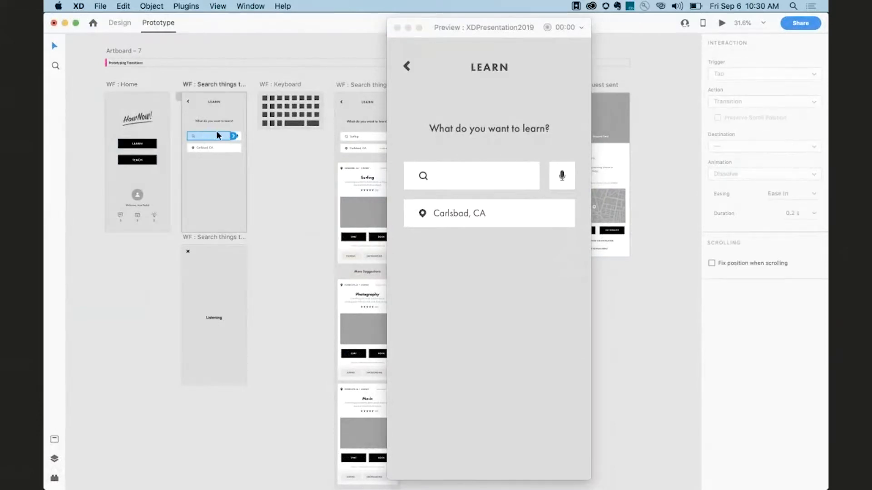
{"action": "left_click_drag", "start_coordinate": [233, 138], "coordinate": [268, 114]}
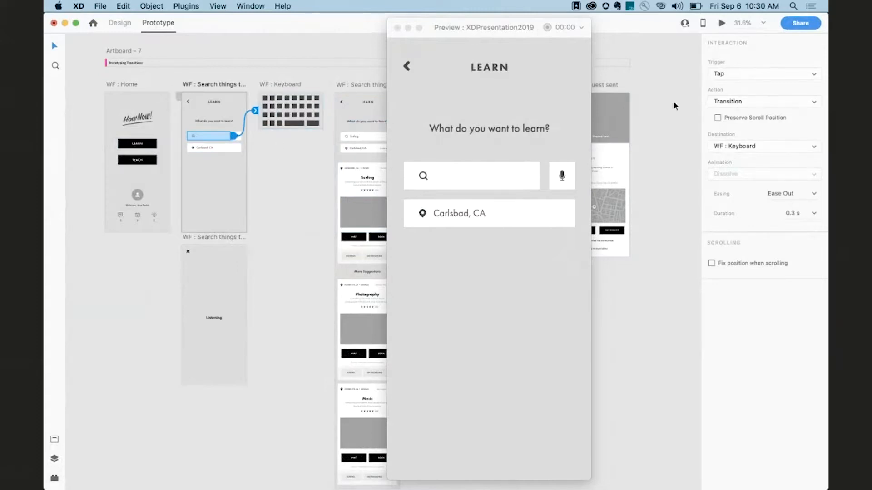
{"action": "left_click", "coordinate": [730, 103]}
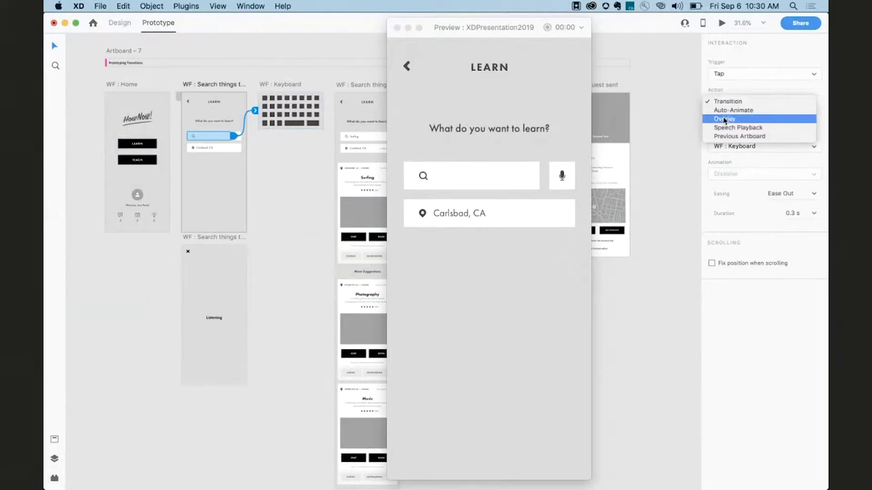
{"action": "left_click", "coordinate": [724, 118]}
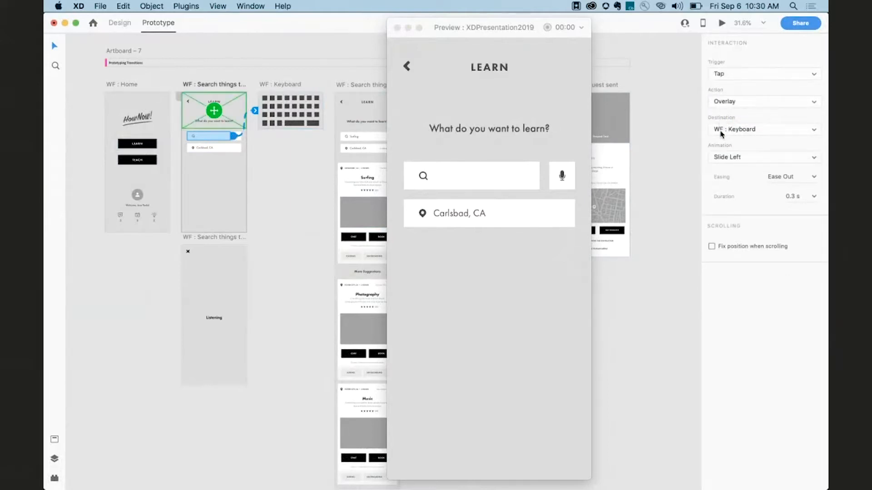
{"action": "left_click_drag", "start_coordinate": [214, 112], "coordinate": [212, 157]}
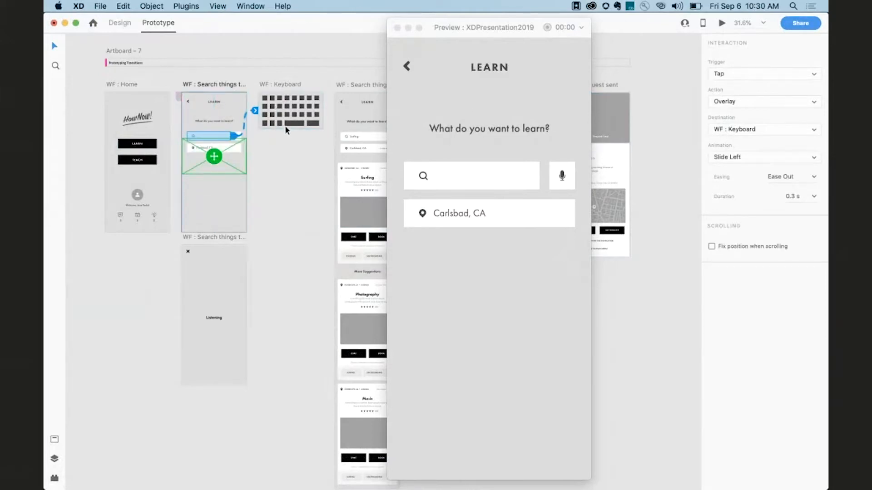
{"action": "left_click", "coordinate": [725, 161]}
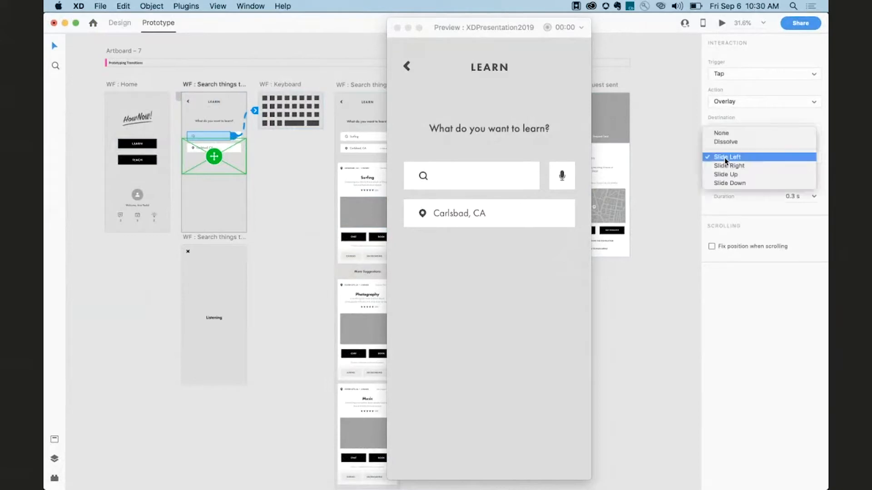
{"action": "left_click", "coordinate": [731, 173]}
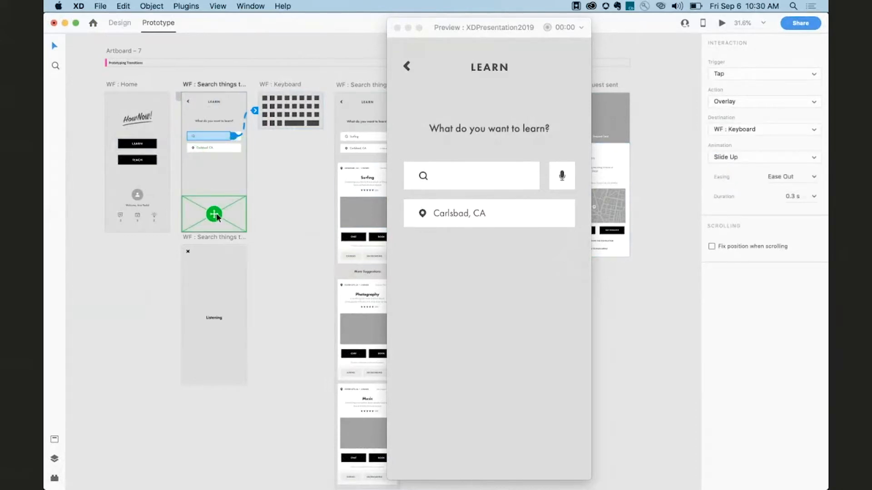
Tap the search field in the preview to test the keyboard overlay.
{"action": "left_click", "coordinate": [482, 175]}
{"action": "left_click", "coordinate": [483, 176]}
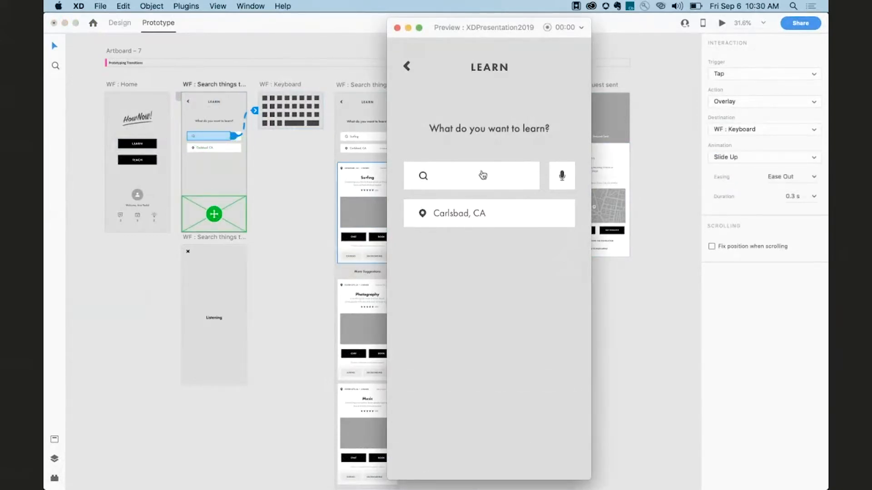
{"action": "left_click", "coordinate": [483, 175]}
{"action": "left_click", "coordinate": [482, 175]}
{"action": "left_click", "coordinate": [483, 174]}
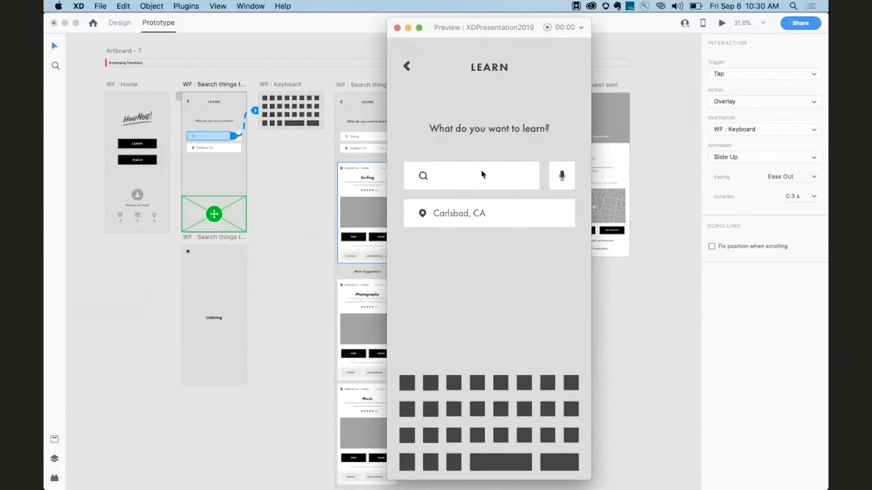
{"action": "left_click", "coordinate": [481, 174]}
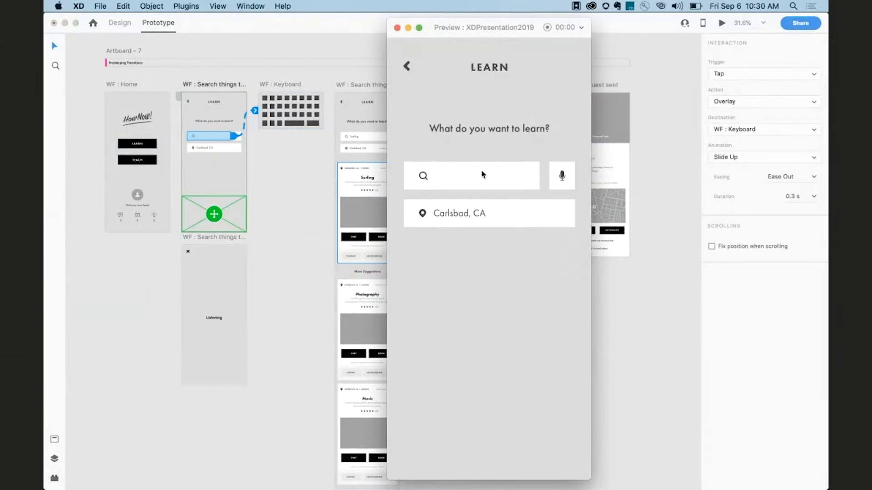
Restart the preview from WF : Home and tap LEARN and then the search field to test the flow.
{"action": "left_click", "coordinate": [397, 28]}
{"action": "left_click", "coordinate": [117, 84]}
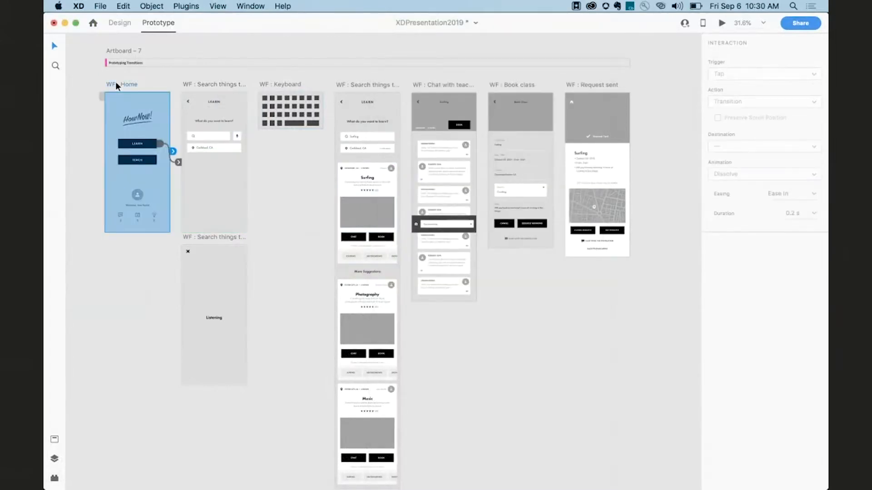
{"action": "key", "text": "super+Return"}
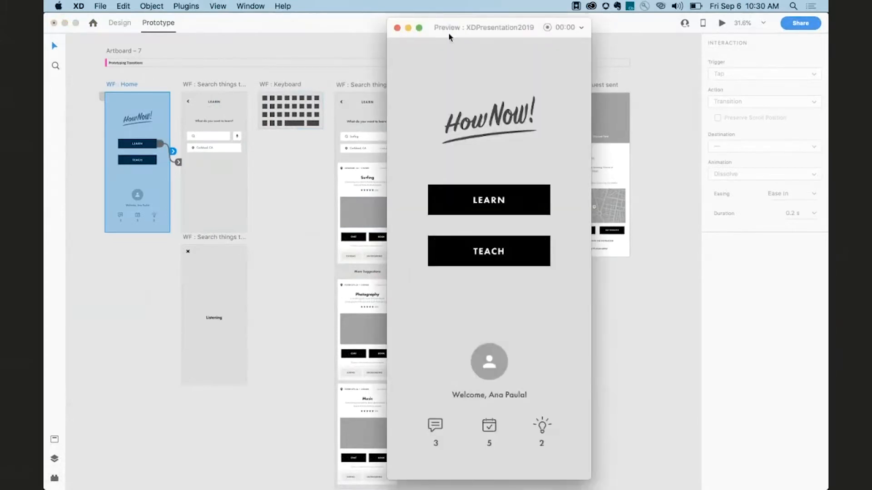
{"action": "left_click_drag", "start_coordinate": [449, 35], "coordinate": [440, 28]}
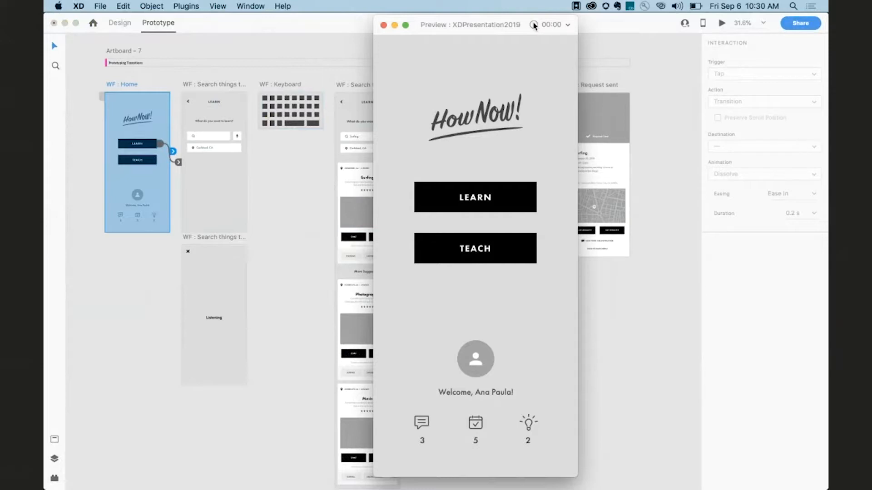
{"action": "left_click", "coordinate": [511, 190]}
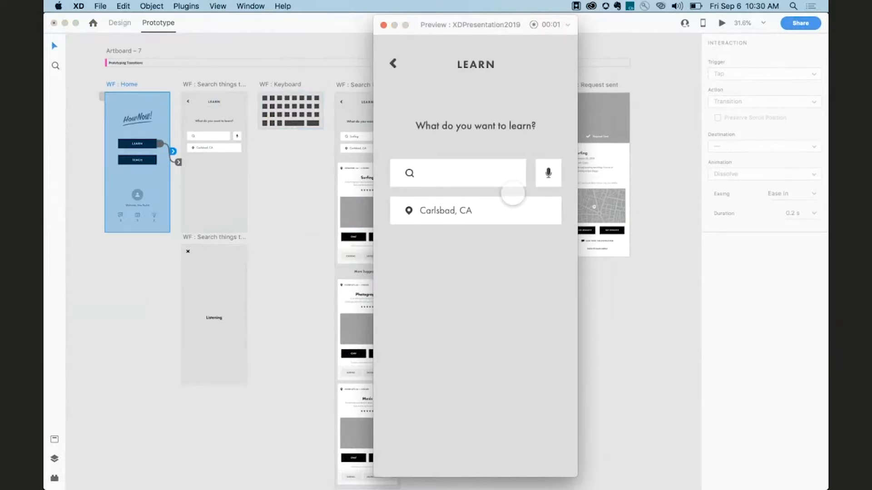
{"action": "left_click", "coordinate": [493, 173]}
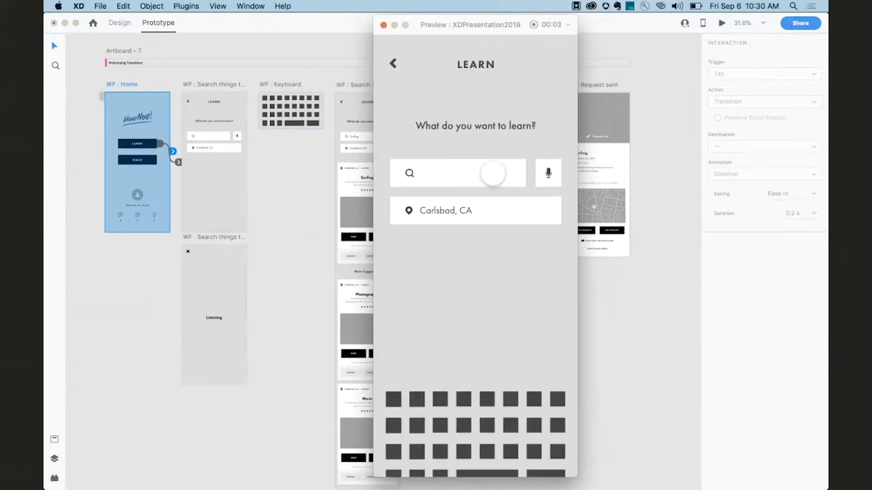
Dismiss the keyboard overlay in the preview, then try recording the preview as a video and cancel saving it.
{"action": "left_click", "coordinate": [492, 175]}
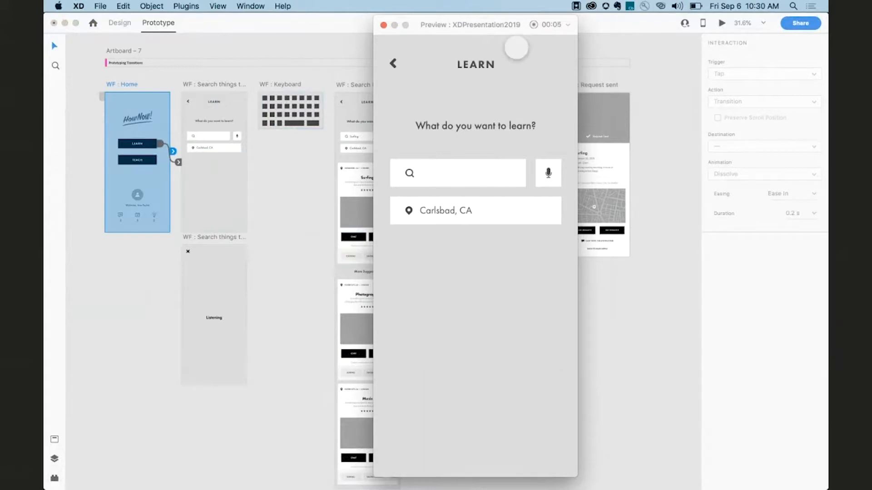
{"action": "left_click", "coordinate": [534, 25]}
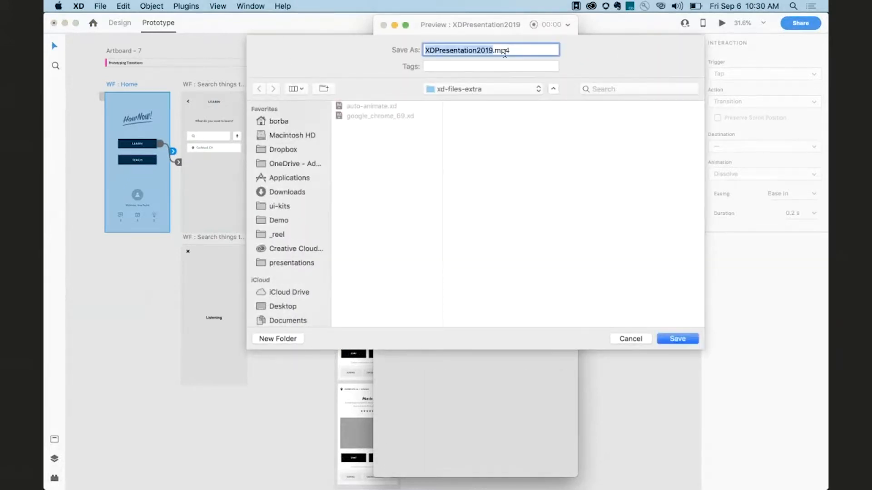
{"action": "left_click", "coordinate": [631, 339]}
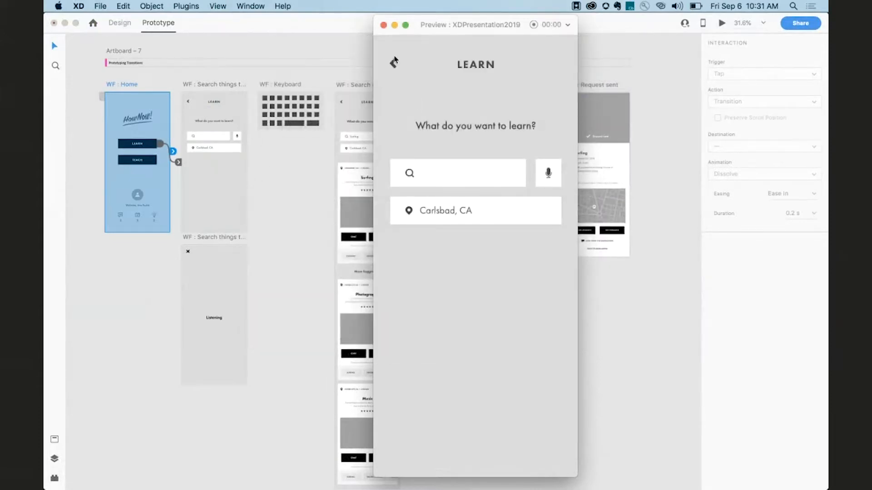
Preview the WF : Chat with teacher artboard and scroll through its message list.
{"action": "left_click", "coordinate": [383, 25]}
{"action": "scroll", "coordinate": [390, 69], "scroll_direction": "down", "scroll_amount": 2}
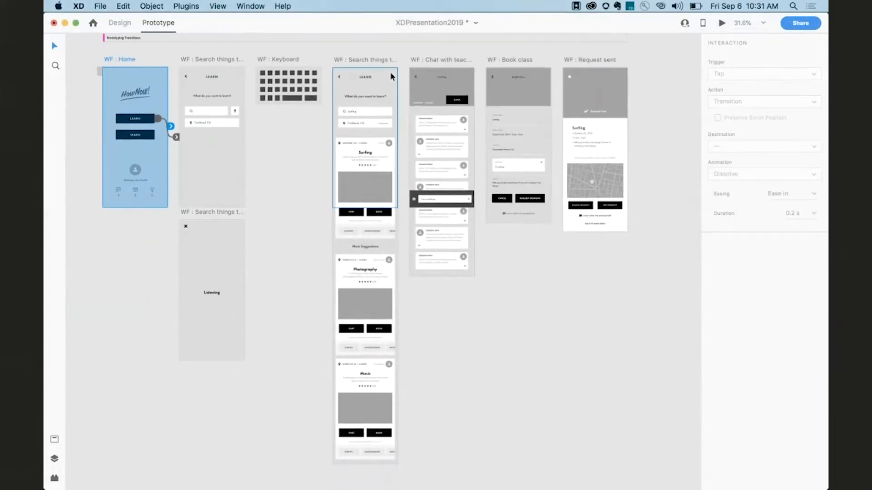
{"action": "left_click", "coordinate": [424, 59]}
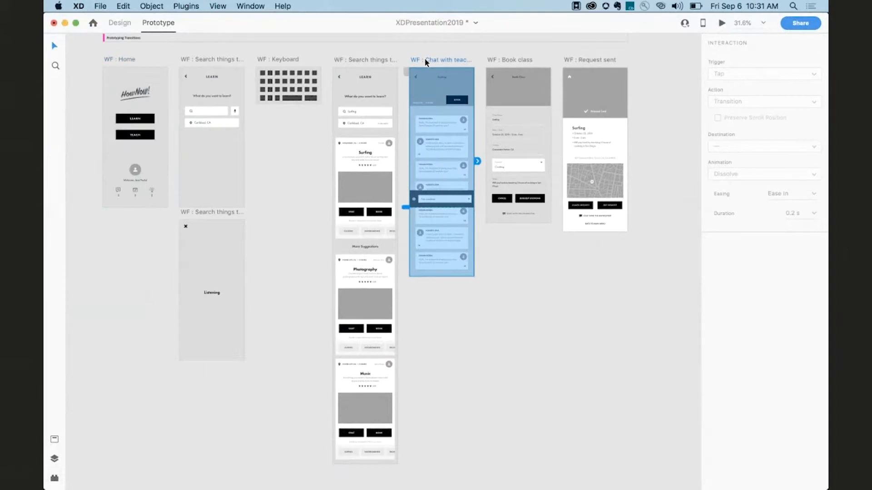
{"action": "key", "text": "super+Return"}
{"action": "scroll", "coordinate": [437, 189], "scroll_direction": "down", "scroll_amount": 3}
{"action": "scroll", "coordinate": [438, 187], "scroll_direction": "up", "scroll_amount": 2}
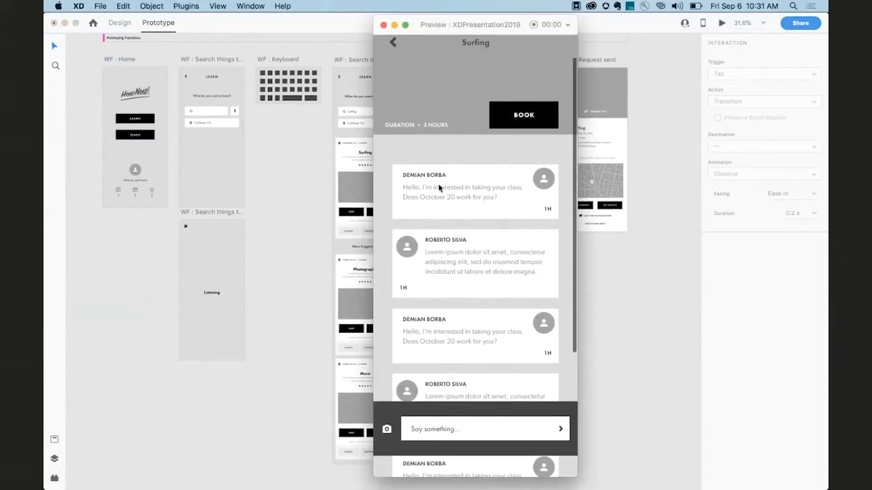
{"action": "scroll", "coordinate": [438, 187], "scroll_direction": "down", "scroll_amount": 5}
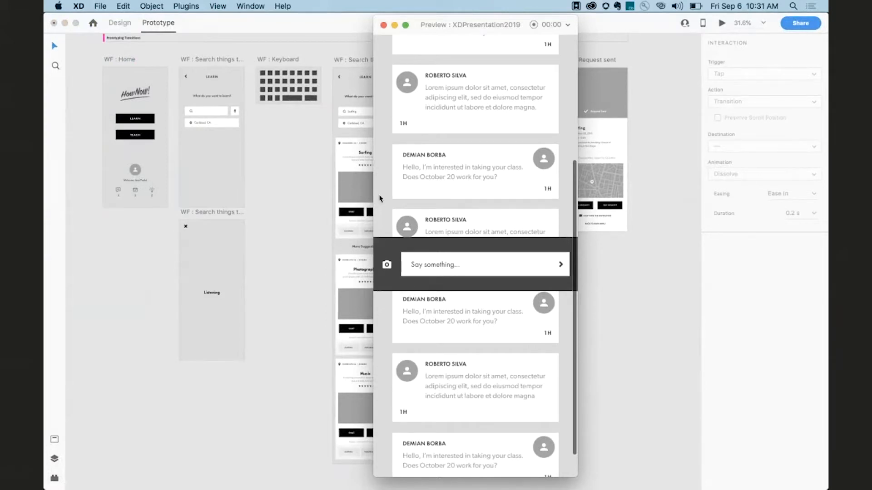
{"action": "left_click", "coordinate": [383, 25]}
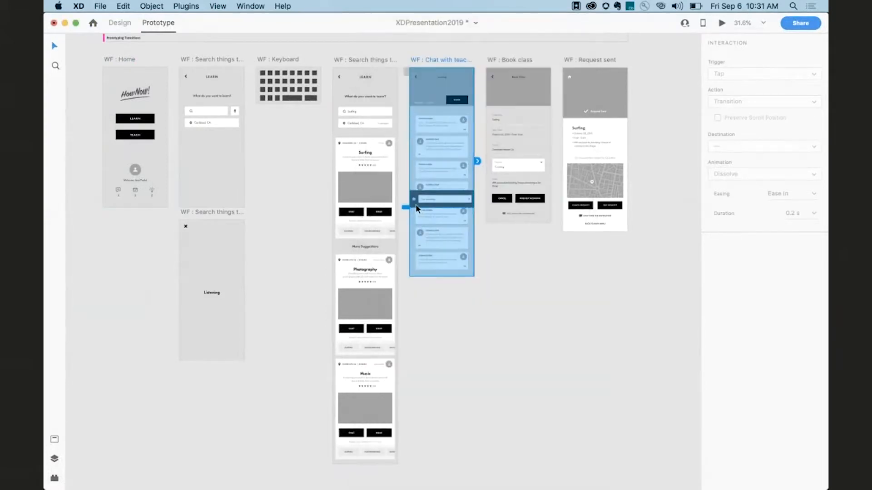
Fix the chat's Say something bar in position when scrolling, and preview WF : Chat with teacher to test it.
{"action": "left_click", "coordinate": [417, 206]}
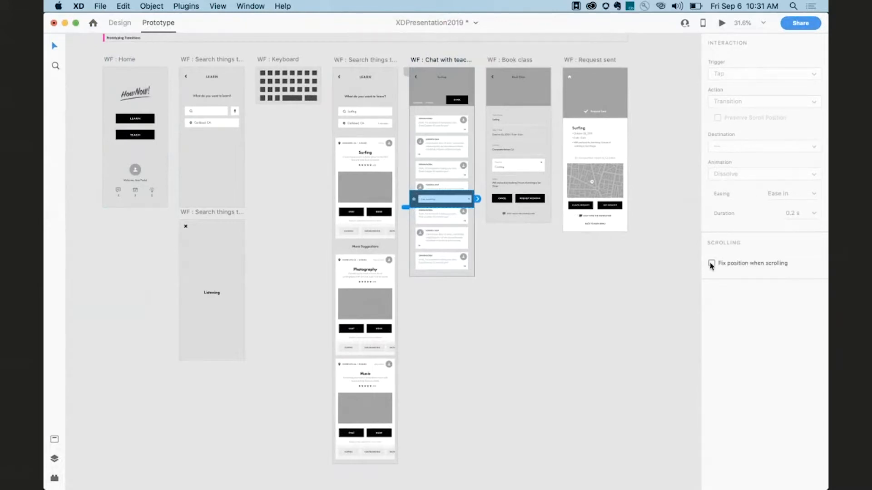
{"action": "left_click", "coordinate": [421, 57]}
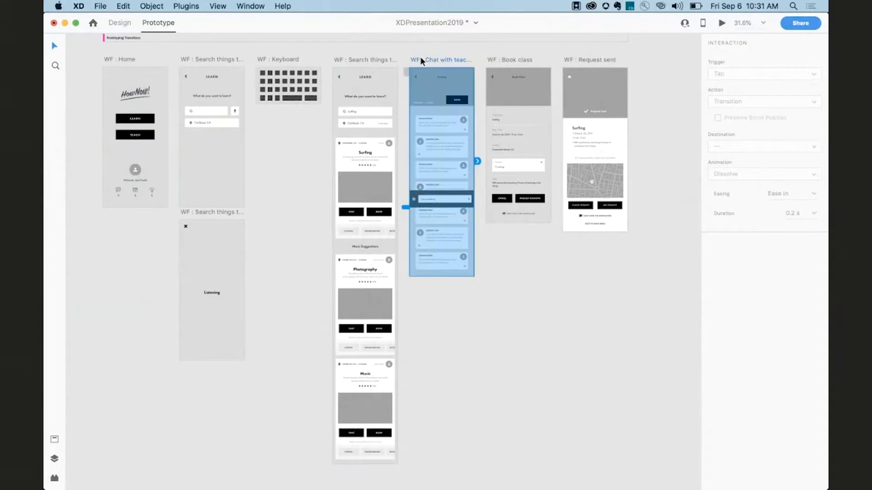
{"action": "key", "text": "super+Return"}
{"action": "scroll", "coordinate": [432, 272], "scroll_direction": "down", "scroll_amount": 5}
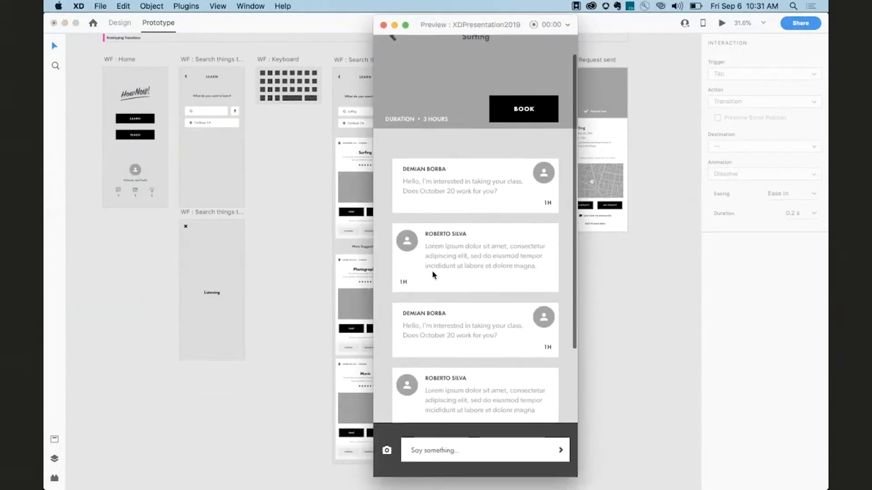
{"action": "scroll", "coordinate": [432, 271], "scroll_direction": "up", "scroll_amount": 2}
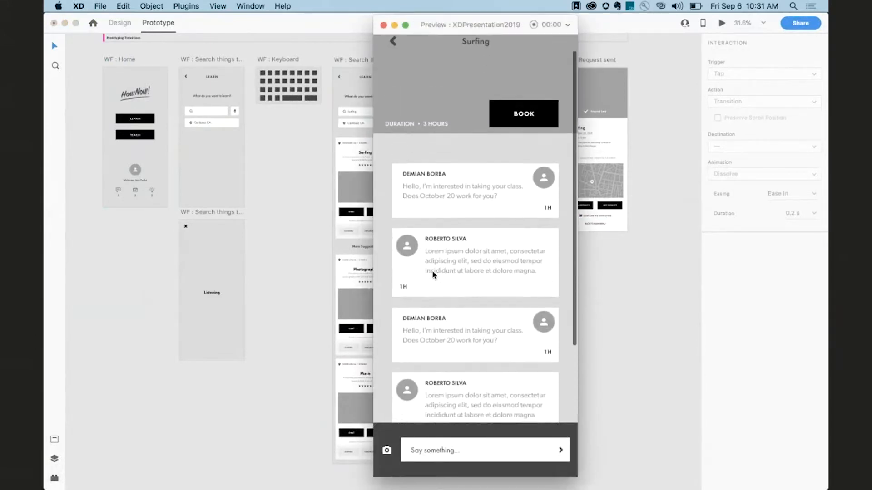
{"action": "left_click", "coordinate": [383, 25]}
Fix the Android Mobile – 2 app bar in position when scrolling and preview the artboard.
{"action": "scroll", "coordinate": [459, 239], "scroll_direction": "down", "scroll_amount": 6}
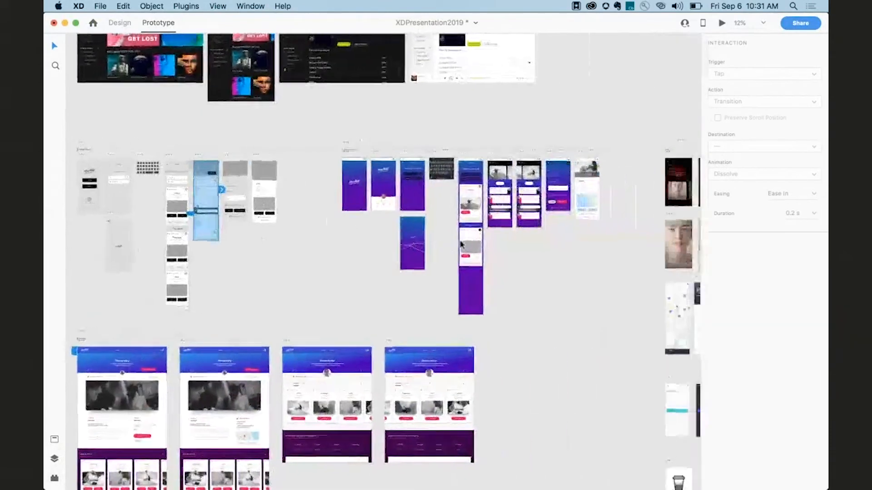
{"action": "scroll", "coordinate": [460, 244], "scroll_direction": "right", "scroll_amount": 10}
{"action": "scroll", "coordinate": [460, 243], "scroll_direction": "up", "scroll_amount": 5}
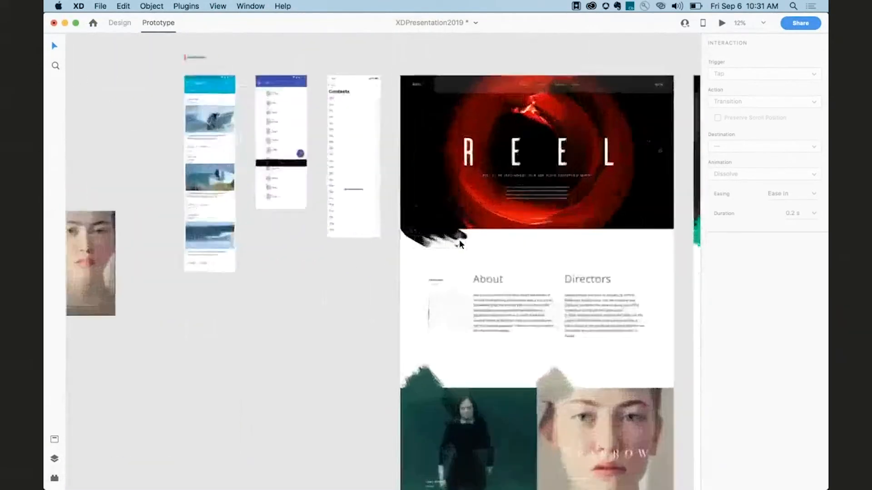
{"action": "scroll", "coordinate": [460, 243], "scroll_direction": "up", "scroll_amount": 5}
{"action": "left_click", "coordinate": [243, 159]}
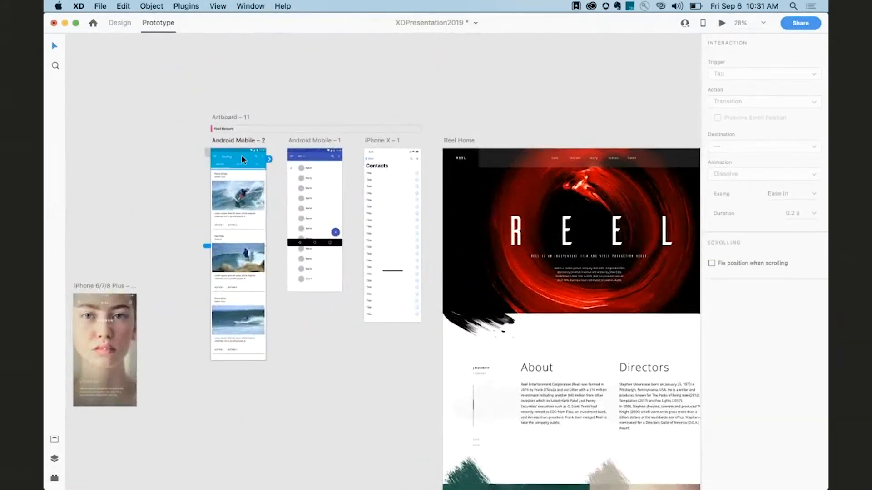
{"action": "left_click", "coordinate": [711, 264]}
{"action": "key", "text": "super+Return"}
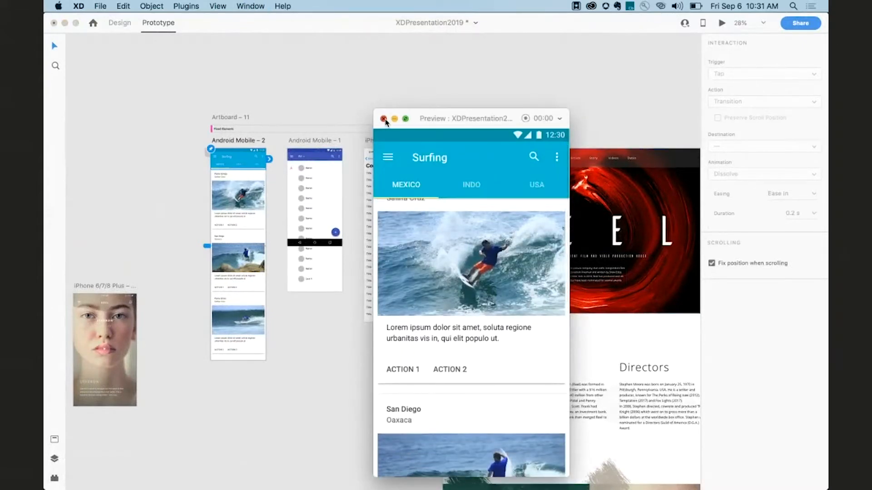
Preview Android Mobile – 1 and scroll its contact list to test the fixed header.
{"action": "left_click", "coordinate": [310, 142]}
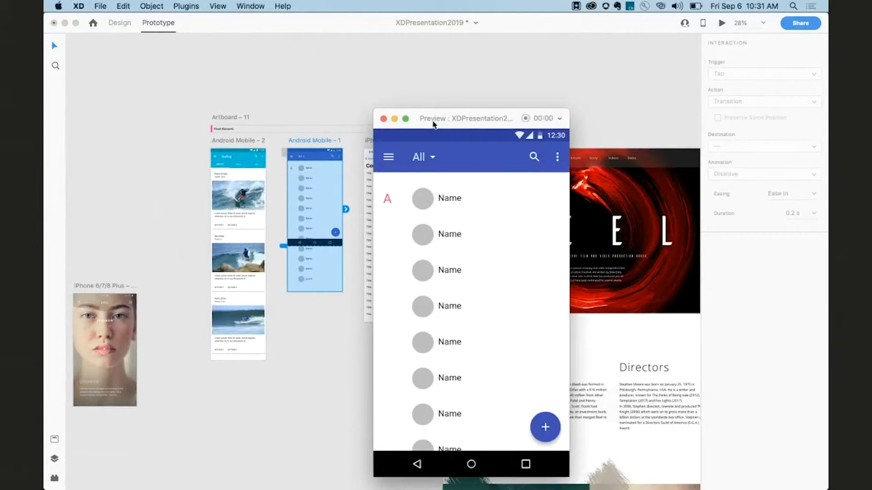
{"action": "left_click_drag", "start_coordinate": [432, 123], "coordinate": [444, 74]}
{"action": "scroll", "coordinate": [465, 204], "scroll_direction": "down", "scroll_amount": 3}
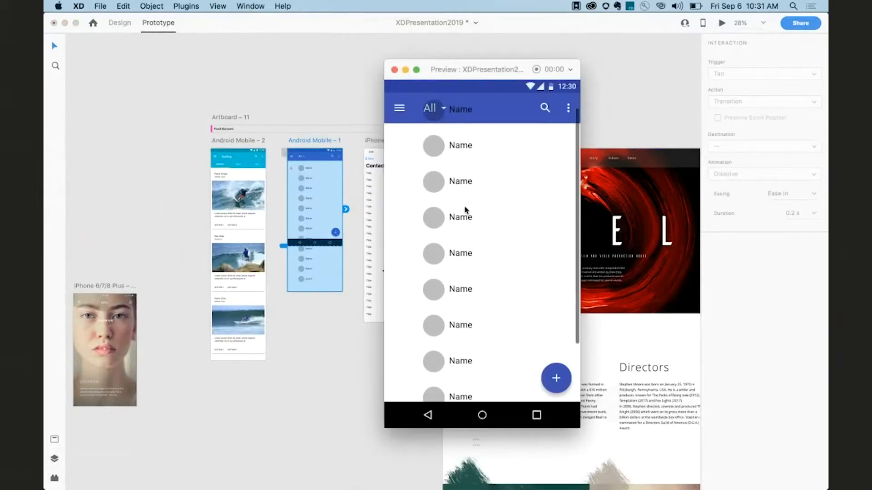
{"action": "scroll", "coordinate": [465, 210], "scroll_direction": "down", "scroll_amount": 1}
{"action": "scroll", "coordinate": [464, 210], "scroll_direction": "up", "scroll_amount": 2}
{"action": "scroll", "coordinate": [465, 209], "scroll_direction": "down", "scroll_amount": 2}
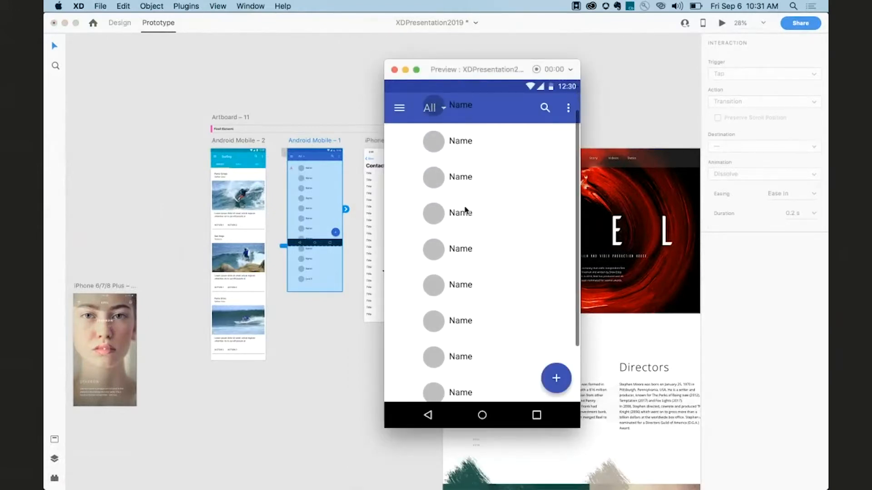
{"action": "scroll", "coordinate": [465, 210], "scroll_direction": "down", "scroll_amount": 1}
{"action": "scroll", "coordinate": [465, 209], "scroll_direction": "up", "scroll_amount": 2}
{"action": "scroll", "coordinate": [465, 210], "scroll_direction": "down", "scroll_amount": 1}
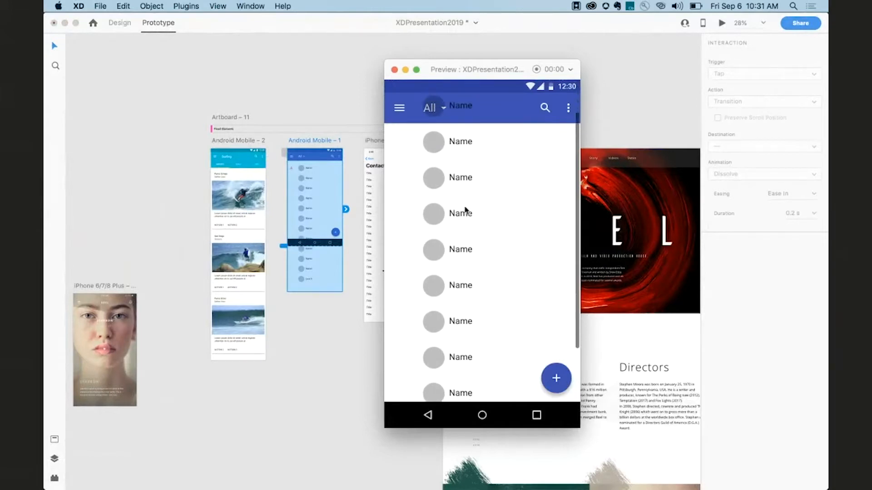
{"action": "scroll", "coordinate": [464, 210], "scroll_direction": "down", "scroll_amount": 1}
{"action": "scroll", "coordinate": [465, 210], "scroll_direction": "up", "scroll_amount": 2}
{"action": "scroll", "coordinate": [465, 210], "scroll_direction": "down", "scroll_amount": 2}
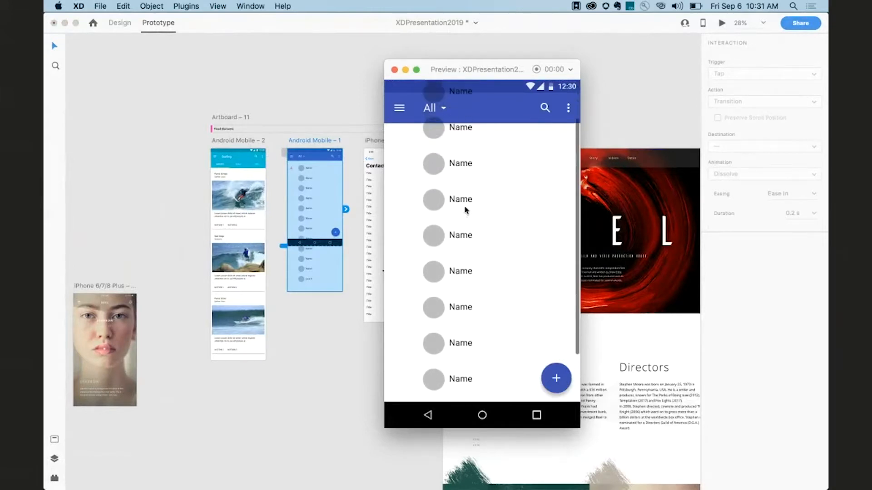
{"action": "scroll", "coordinate": [465, 211], "scroll_direction": "down", "scroll_amount": 1}
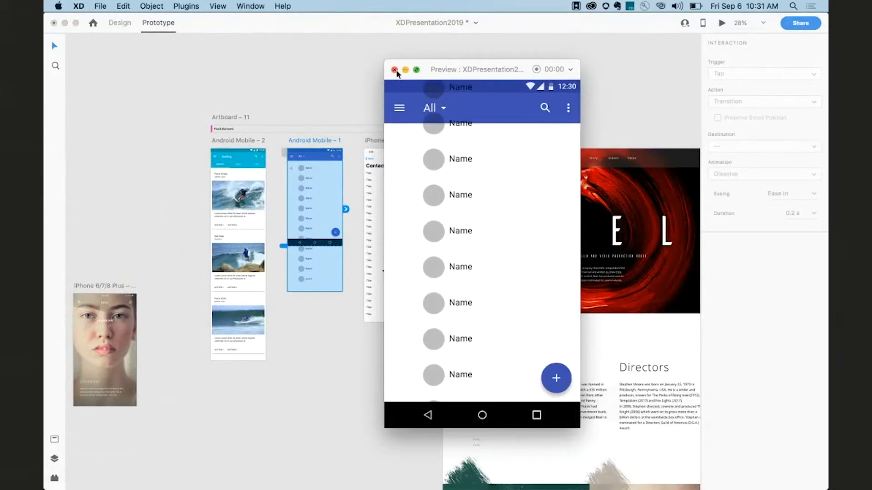
{"action": "left_click", "coordinate": [395, 70]}
Inspect the iPhone X – 1 header's fixed scrolling position and its background blur settings.
{"action": "left_click", "coordinate": [398, 166]}
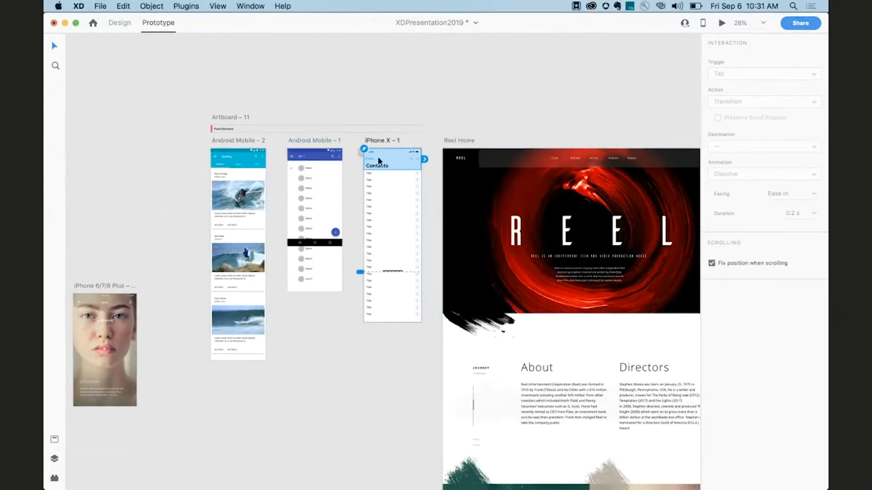
{"action": "scroll", "coordinate": [361, 157], "scroll_direction": "up", "scroll_amount": 3}
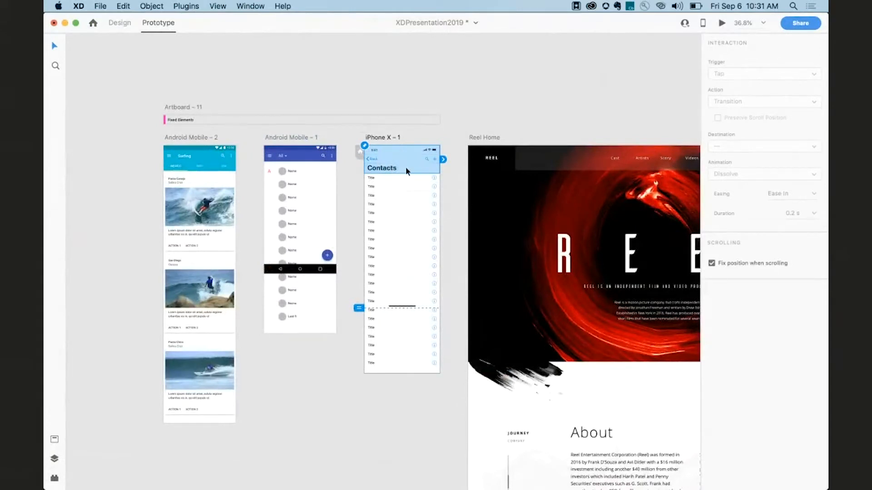
{"action": "left_click", "coordinate": [126, 23]}
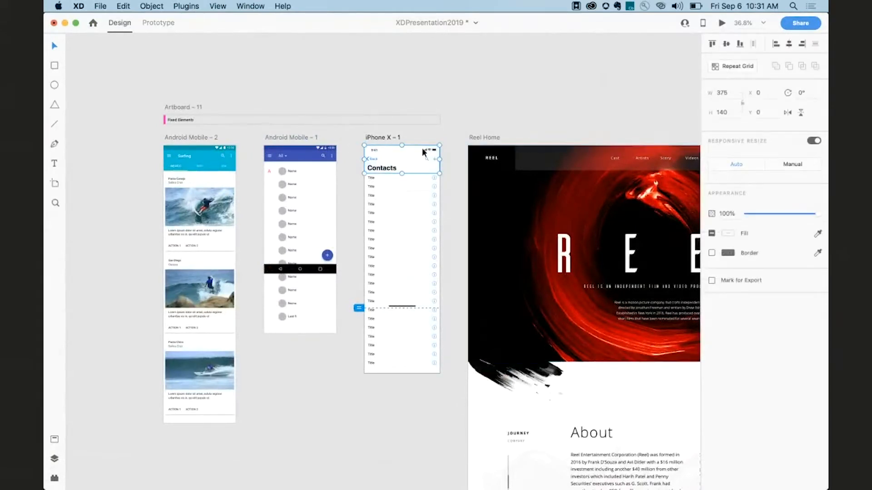
{"action": "double_click", "coordinate": [408, 160]}
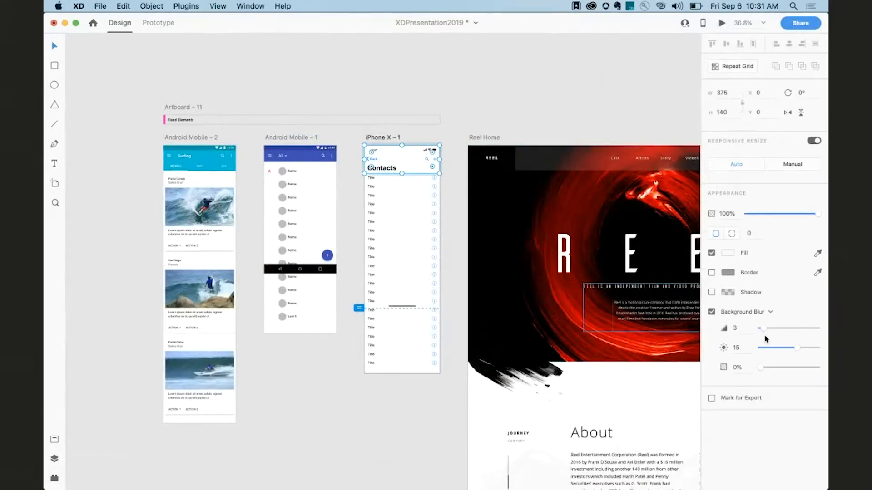
{"action": "left_click", "coordinate": [158, 22]}
Preview iPhone X – 1 and scroll its Contacts list beneath the blurred header.
{"action": "left_click", "coordinate": [380, 137]}
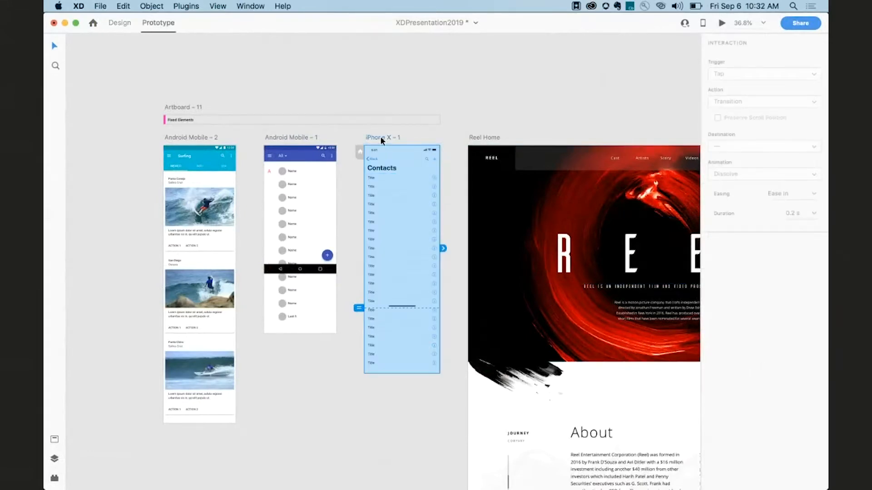
{"action": "key", "text": "super+Return"}
{"action": "scroll", "coordinate": [457, 246], "scroll_direction": "down", "scroll_amount": 2}
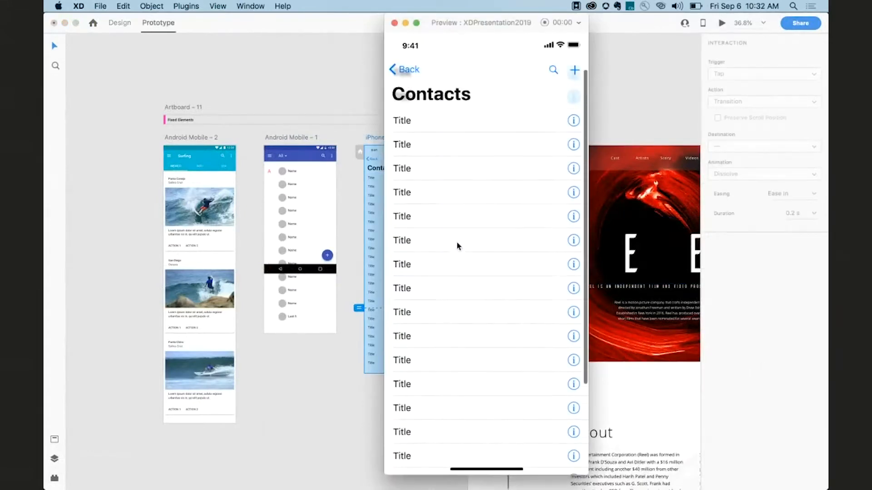
{"action": "scroll", "coordinate": [457, 246], "scroll_direction": "down", "scroll_amount": 2}
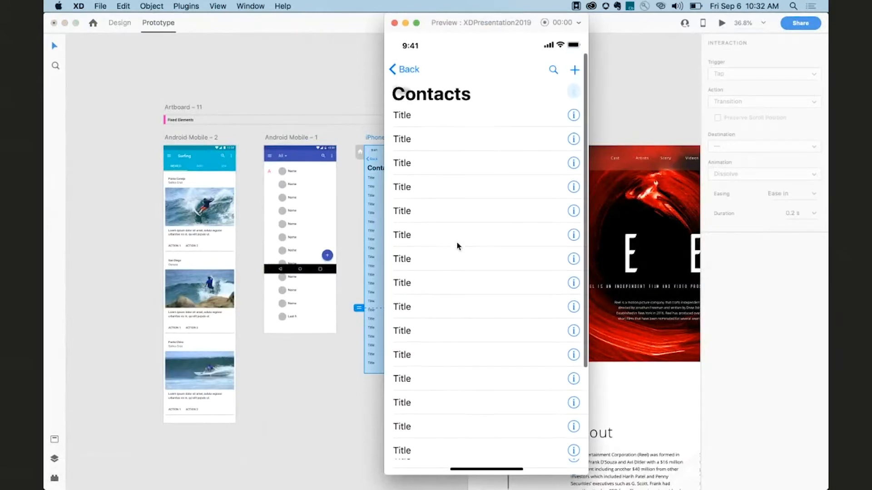
{"action": "scroll", "coordinate": [456, 245], "scroll_direction": "down", "scroll_amount": 3}
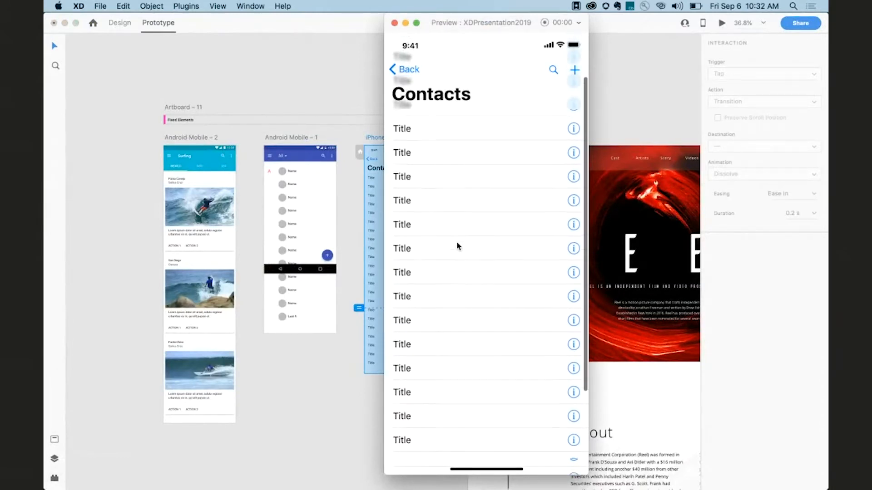
{"action": "scroll", "coordinate": [456, 246], "scroll_direction": "up", "scroll_amount": 6}
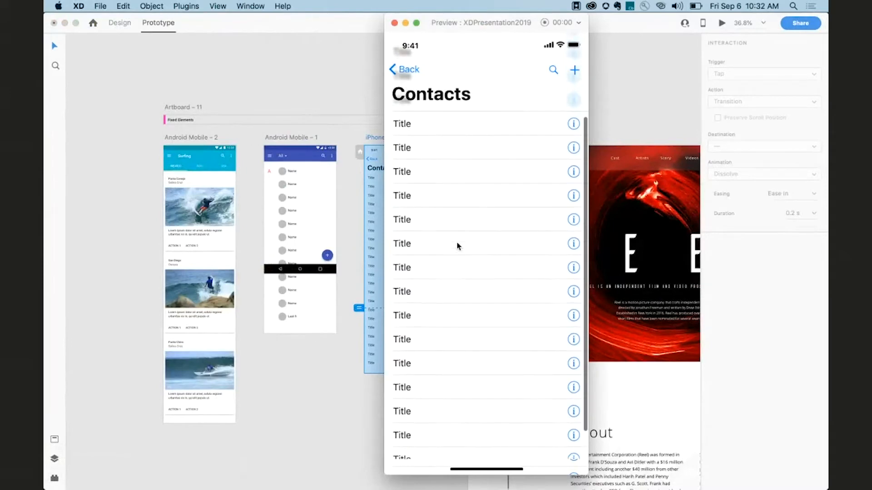
{"action": "left_click", "coordinate": [394, 23]}
Preview the Destiny web page artboard.
{"action": "scroll", "coordinate": [408, 97], "scroll_direction": "right", "scroll_amount": 10}
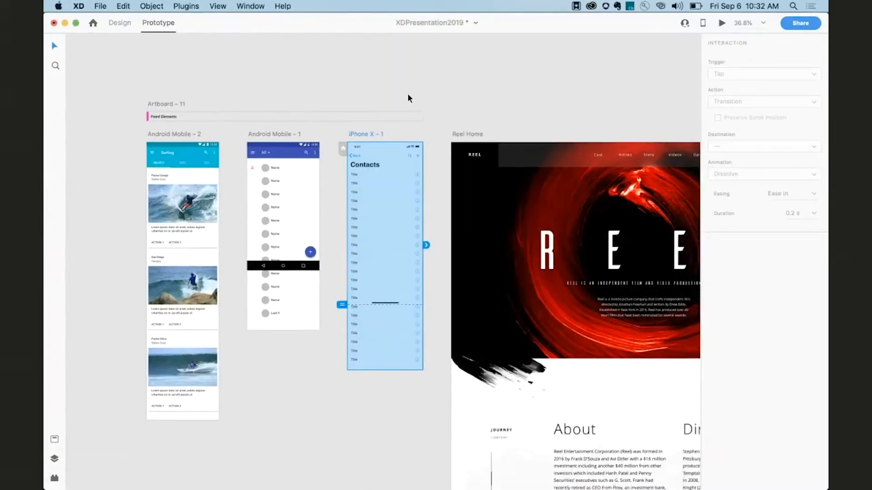
{"action": "scroll", "coordinate": [407, 94], "scroll_direction": "right", "scroll_amount": 15}
{"action": "left_click", "coordinate": [388, 114]}
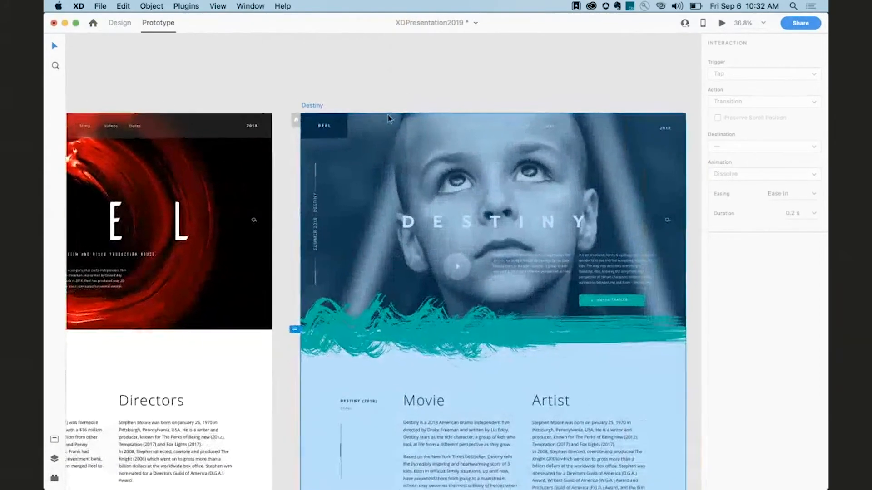
{"action": "key", "text": "super+Return"}
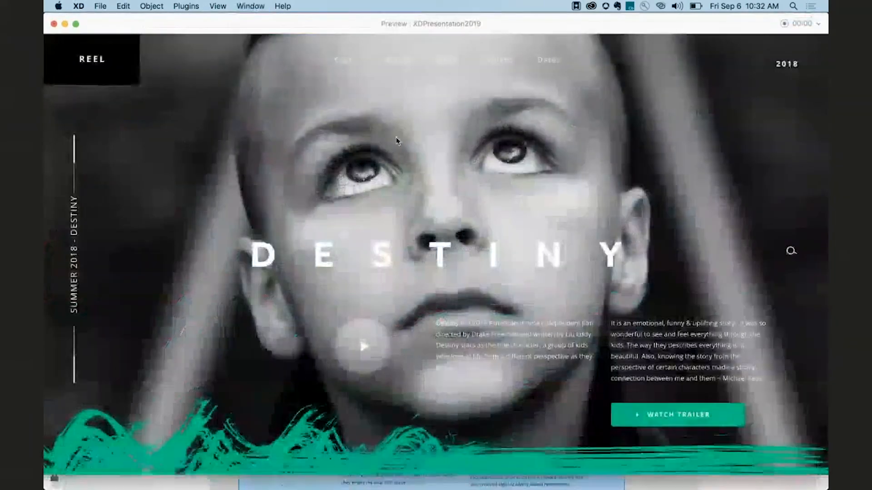
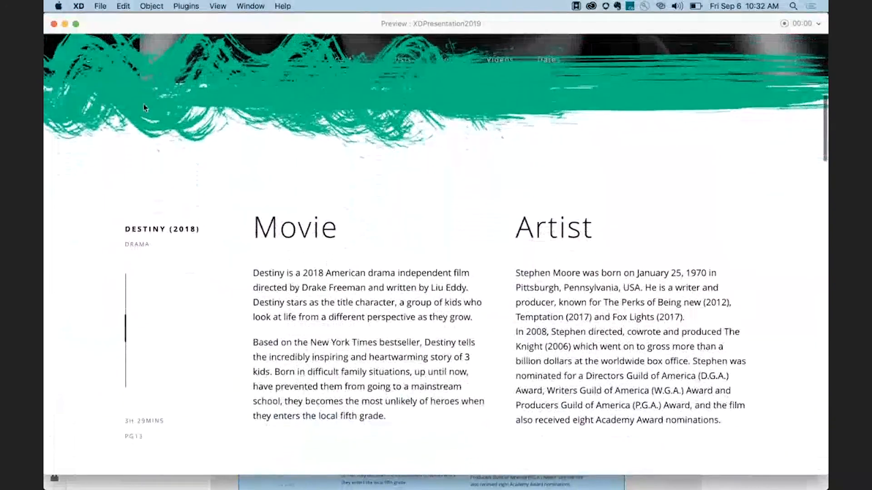
Link the menu icon on Menu – 5 – 1 to Menu – 5 – 2 as an overlay with a Slide Right animation.
{"action": "left_click", "coordinate": [54, 24]}
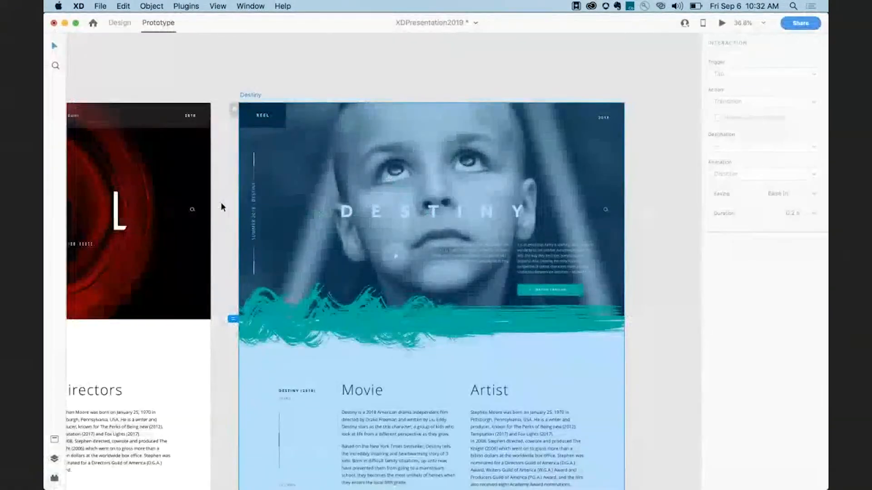
{"action": "left_click", "coordinate": [222, 203]}
{"action": "scroll", "coordinate": [221, 203], "scroll_direction": "down", "scroll_amount": 10}
{"action": "scroll", "coordinate": [221, 203], "scroll_direction": "down", "scroll_amount": 8}
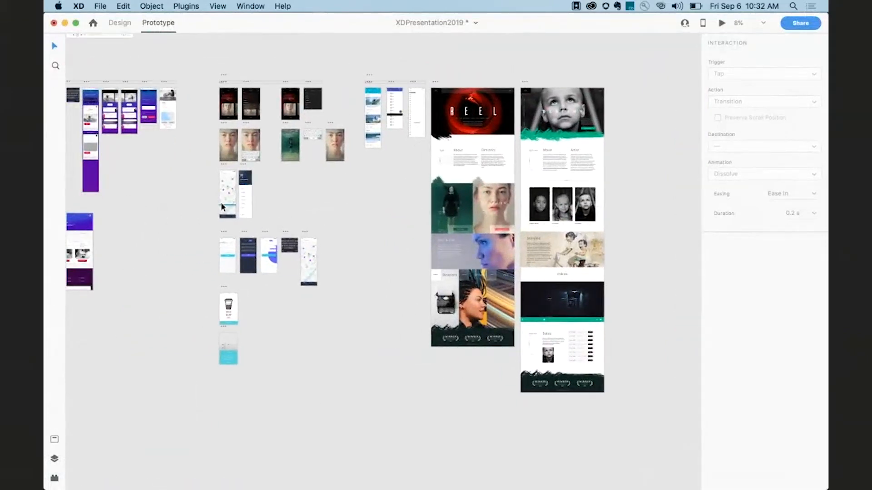
{"action": "scroll", "coordinate": [221, 203], "scroll_direction": "up", "scroll_amount": 4}
{"action": "scroll", "coordinate": [221, 202], "scroll_direction": "up", "scroll_amount": 5}
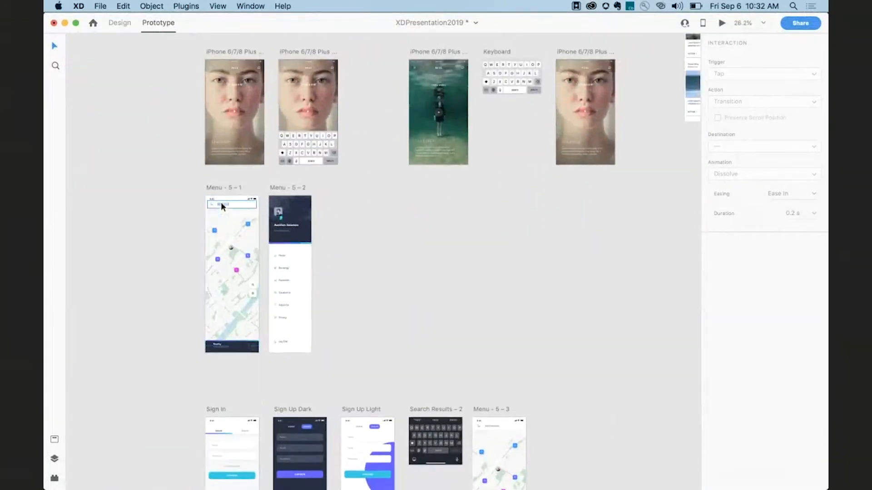
{"action": "scroll", "coordinate": [221, 202], "scroll_direction": "up", "scroll_amount": 3}
{"action": "left_click", "coordinate": [221, 184]}
{"action": "scroll", "coordinate": [221, 185], "scroll_direction": "up", "scroll_amount": 2}
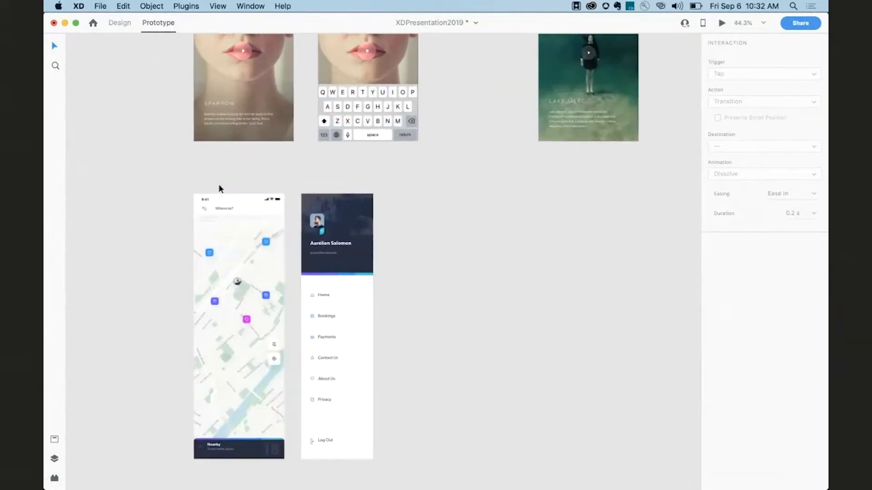
{"action": "scroll", "coordinate": [218, 185], "scroll_direction": "down", "scroll_amount": 3}
{"action": "double_click", "coordinate": [197, 149]}
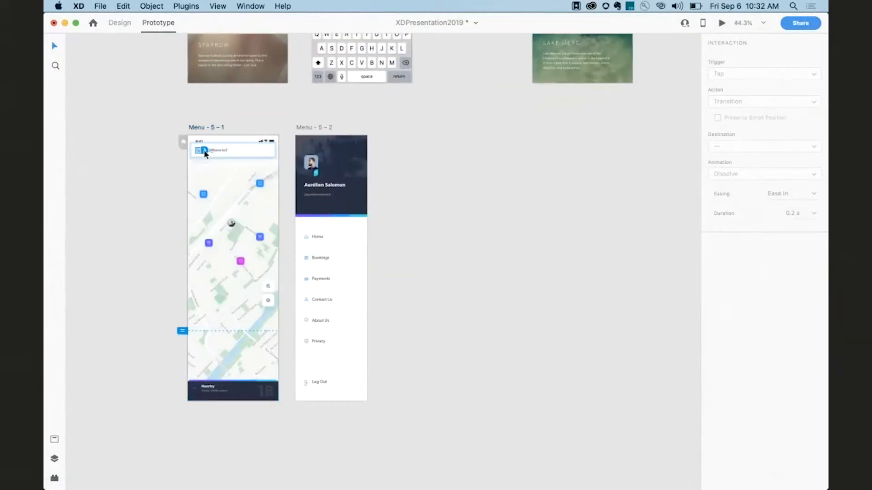
{"action": "left_click_drag", "start_coordinate": [205, 151], "coordinate": [346, 192]}
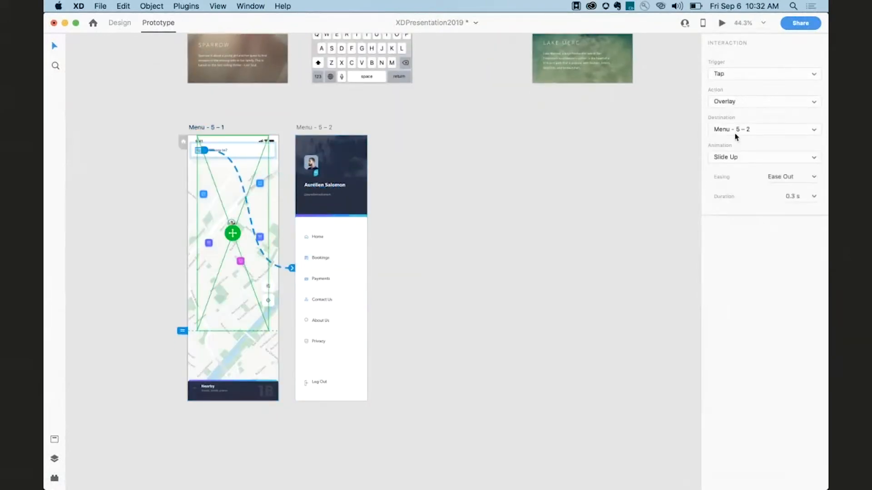
{"action": "left_click", "coordinate": [726, 156]}
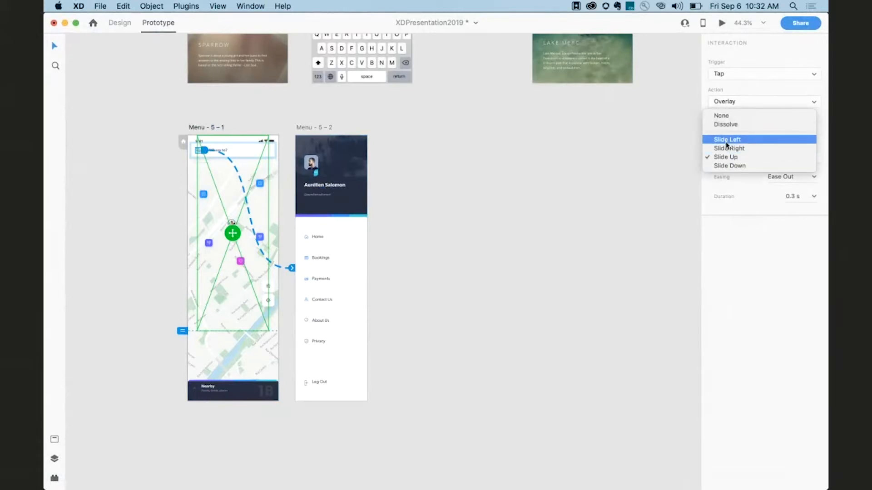
{"action": "left_click", "coordinate": [728, 148]}
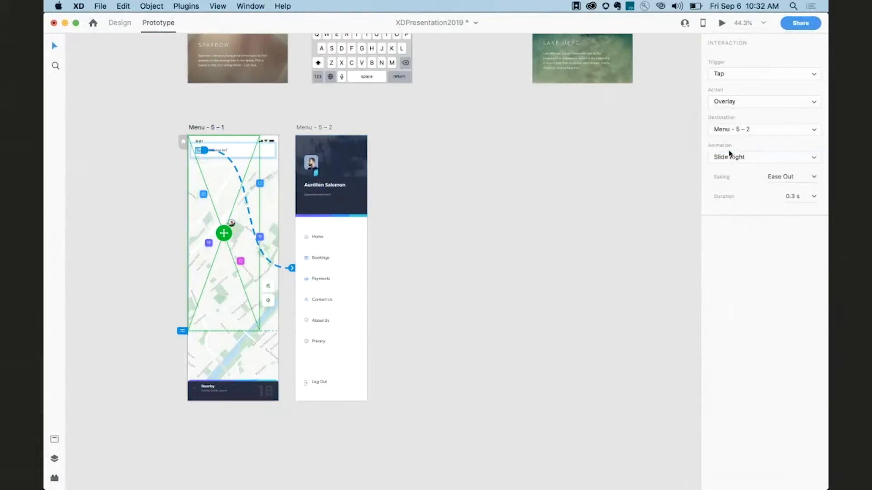
Preview Menu – 5 – 1, open its menu overlay and scroll through the menu items.
{"action": "left_click", "coordinate": [209, 128]}
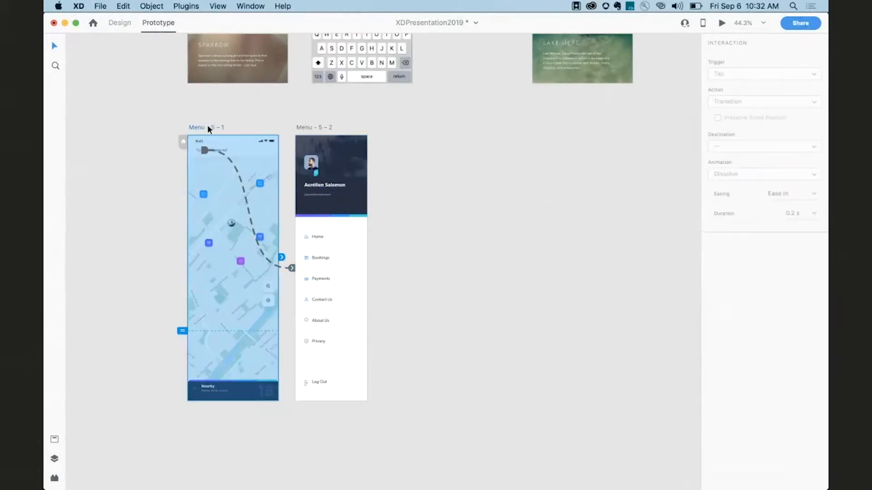
{"action": "key", "text": "super+Return"}
{"action": "left_click", "coordinate": [67, 68]}
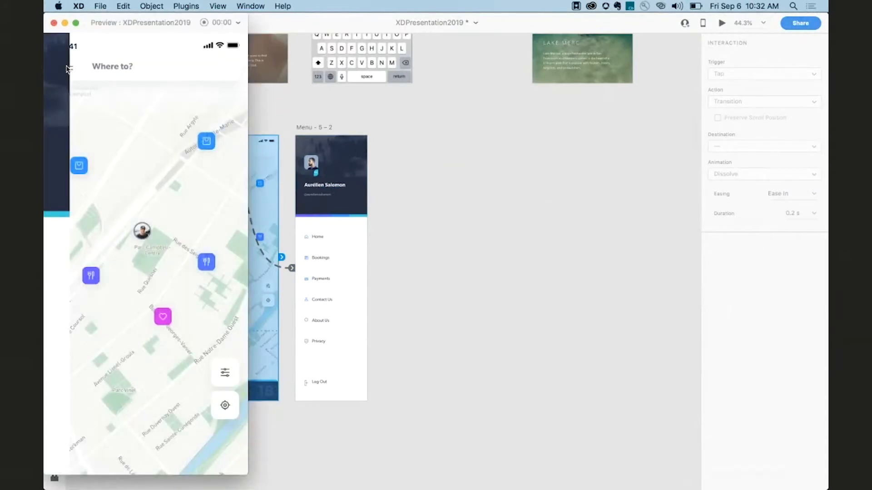
{"action": "scroll", "coordinate": [135, 286], "scroll_direction": "down", "scroll_amount": 5}
{"action": "scroll", "coordinate": [135, 286], "scroll_direction": "up", "scroll_amount": 5}
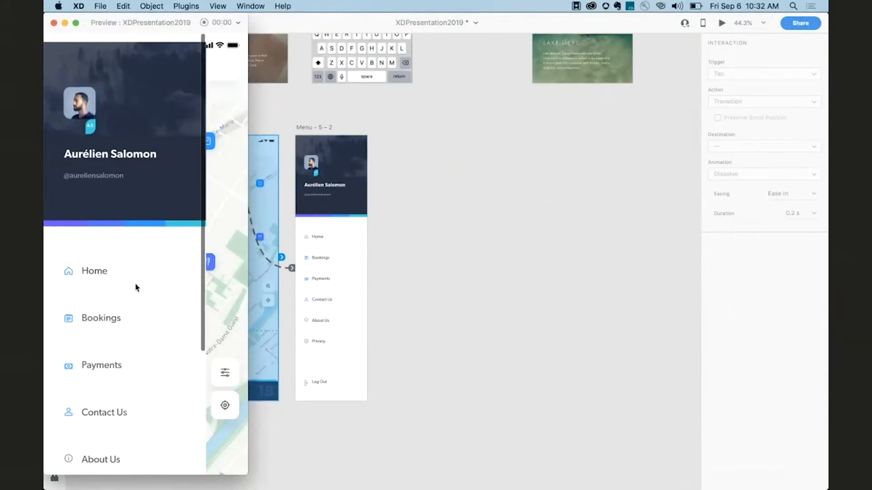
{"action": "left_click", "coordinate": [231, 263]}
{"action": "left_click", "coordinate": [66, 69]}
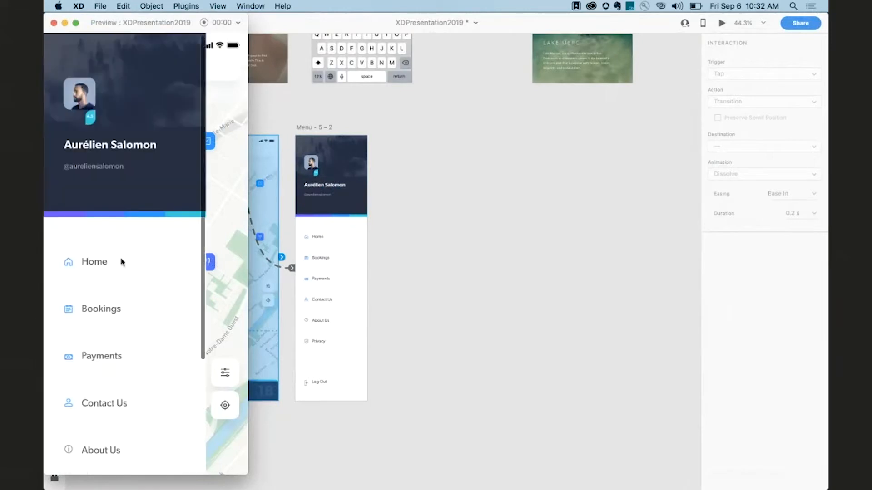
{"action": "scroll", "coordinate": [121, 260], "scroll_direction": "down", "scroll_amount": 5}
{"action": "scroll", "coordinate": [121, 262], "scroll_direction": "up", "scroll_amount": 5}
{"action": "scroll", "coordinate": [121, 262], "scroll_direction": "down", "scroll_amount": 5}
{"action": "scroll", "coordinate": [120, 260], "scroll_direction": "up", "scroll_amount": 4}
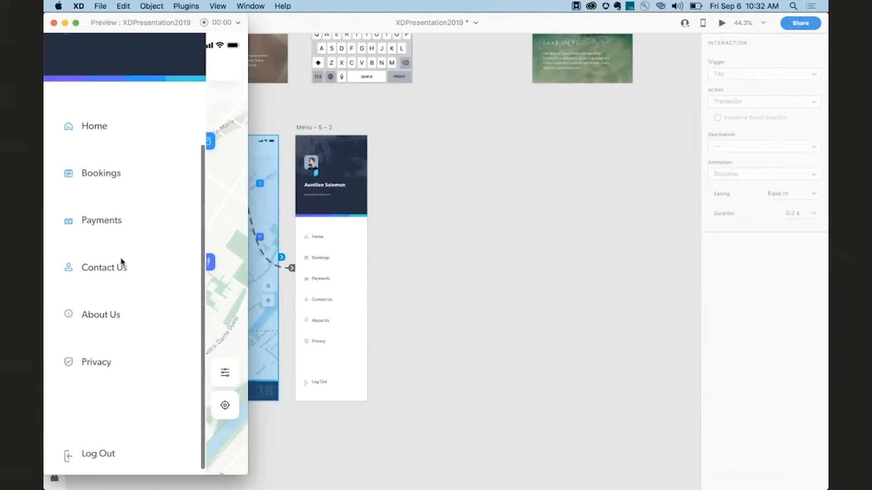
{"action": "scroll", "coordinate": [121, 262], "scroll_direction": "down", "scroll_amount": 4}
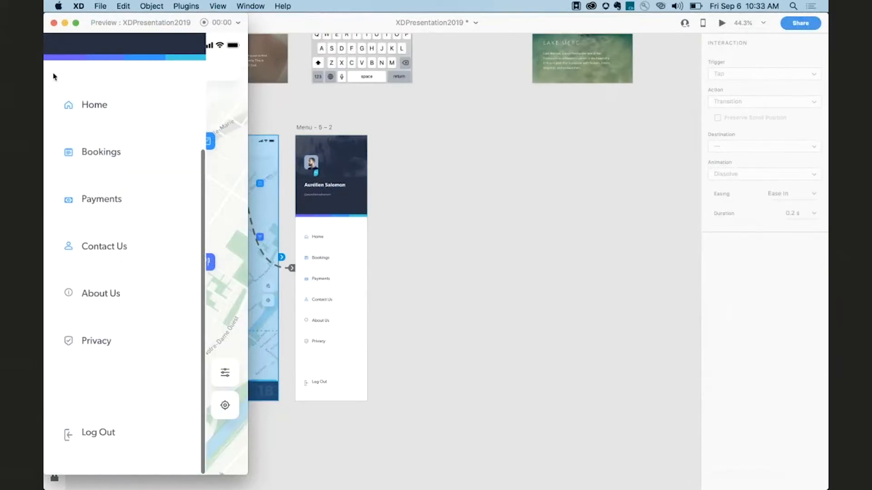
{"action": "left_click", "coordinate": [54, 23]}
{"action": "left_click", "coordinate": [381, 241]}
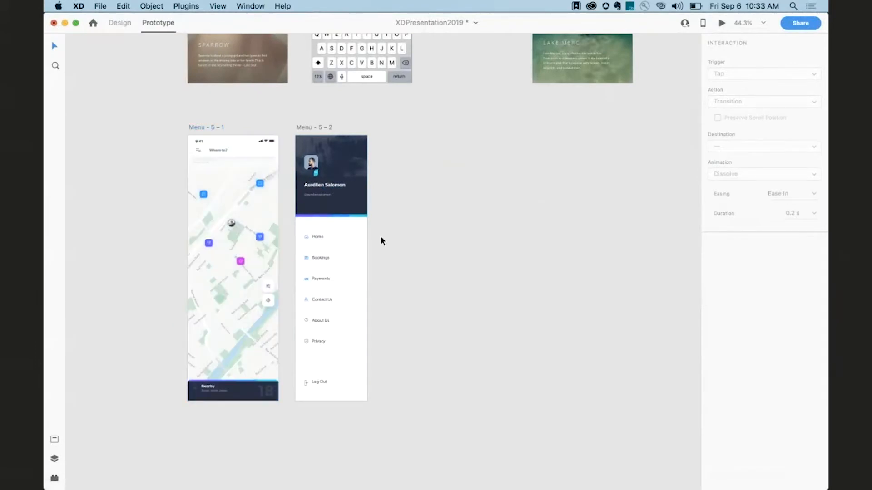
Add a new iPhone X/XS artboard beside the Auto Animate examples and reposition it.
{"action": "scroll", "coordinate": [382, 241], "scroll_direction": "down", "scroll_amount": 10}
{"action": "scroll", "coordinate": [382, 240], "scroll_direction": "left", "scroll_amount": 10}
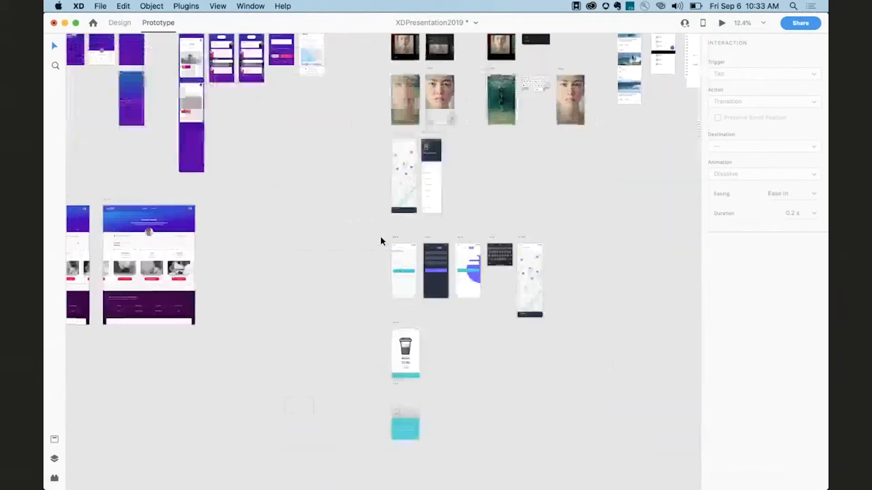
{"action": "scroll", "coordinate": [381, 241], "scroll_direction": "down", "scroll_amount": 5}
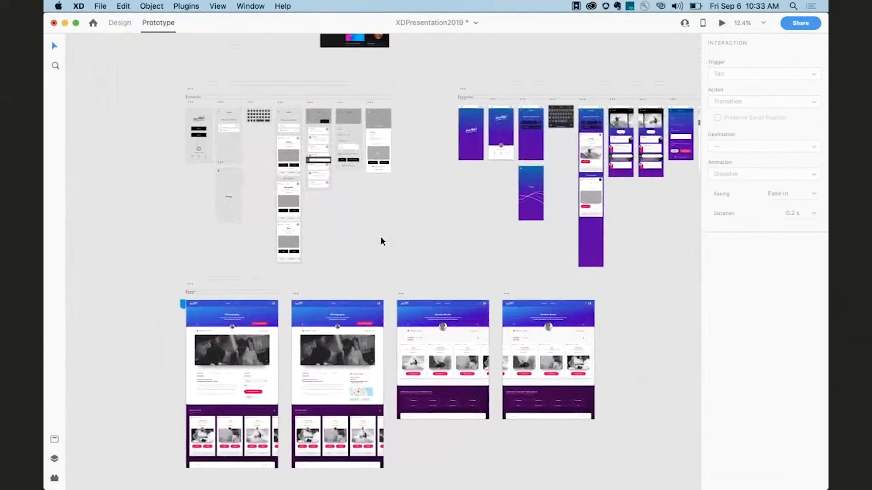
{"action": "scroll", "coordinate": [380, 240], "scroll_direction": "right", "scroll_amount": 12}
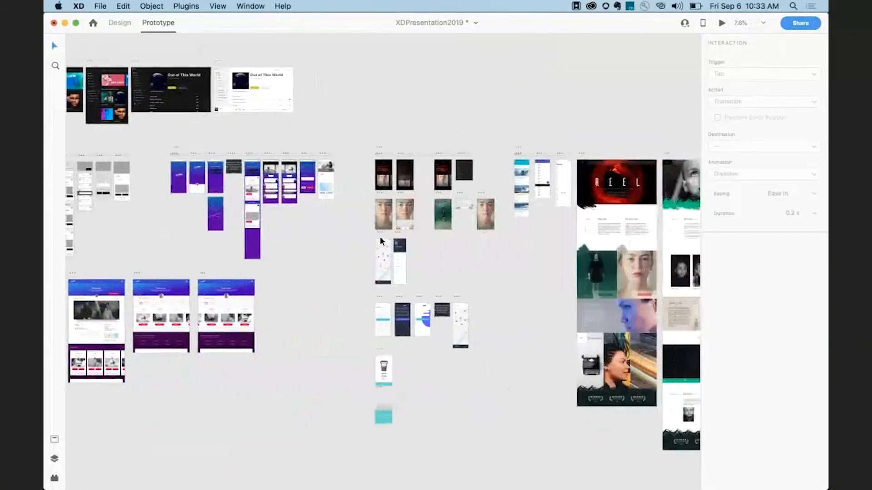
{"action": "scroll", "coordinate": [436, 154], "scroll_direction": "up", "scroll_amount": 10}
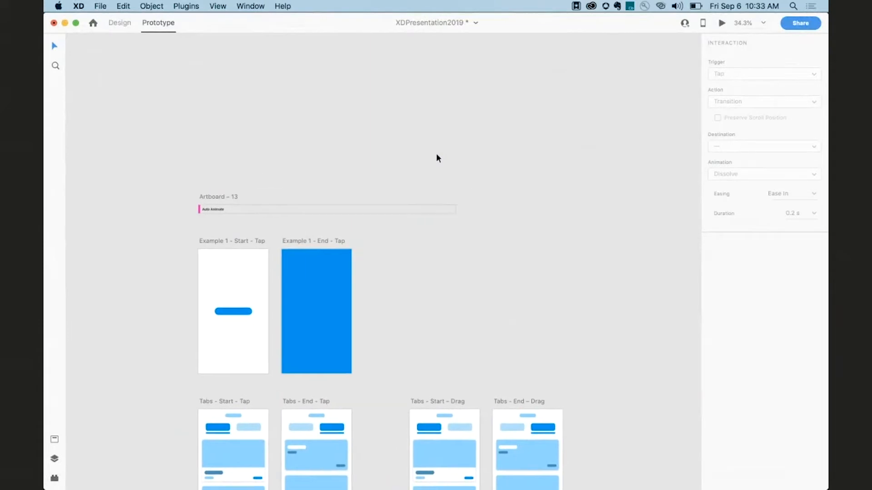
{"action": "scroll", "coordinate": [436, 157], "scroll_direction": "up", "scroll_amount": 2}
{"action": "left_click", "coordinate": [120, 24]}
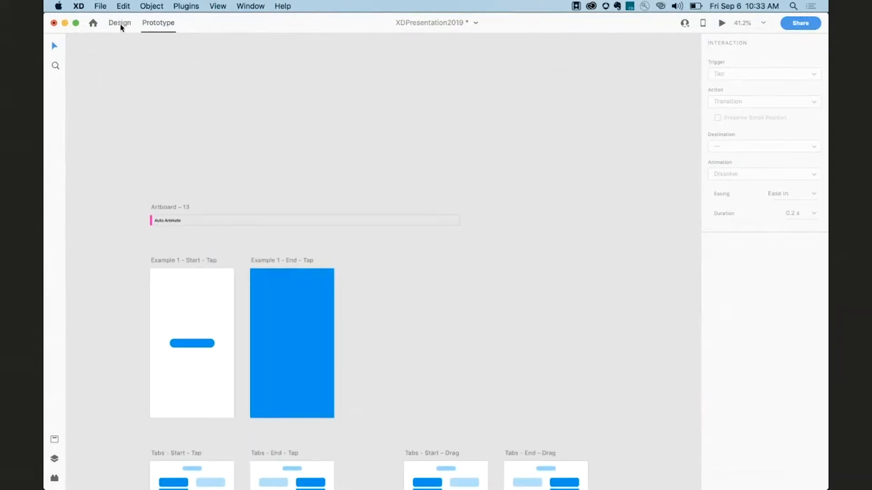
{"action": "left_click", "coordinate": [57, 182]}
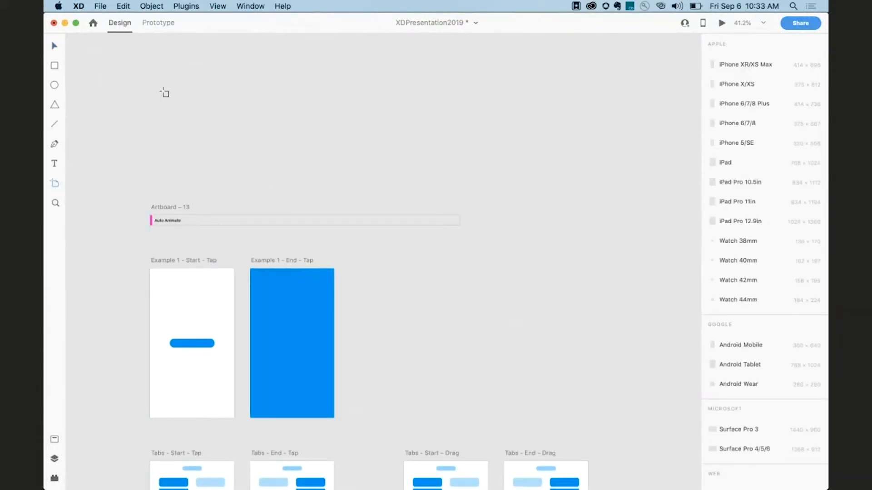
{"action": "left_click", "coordinate": [164, 86]}
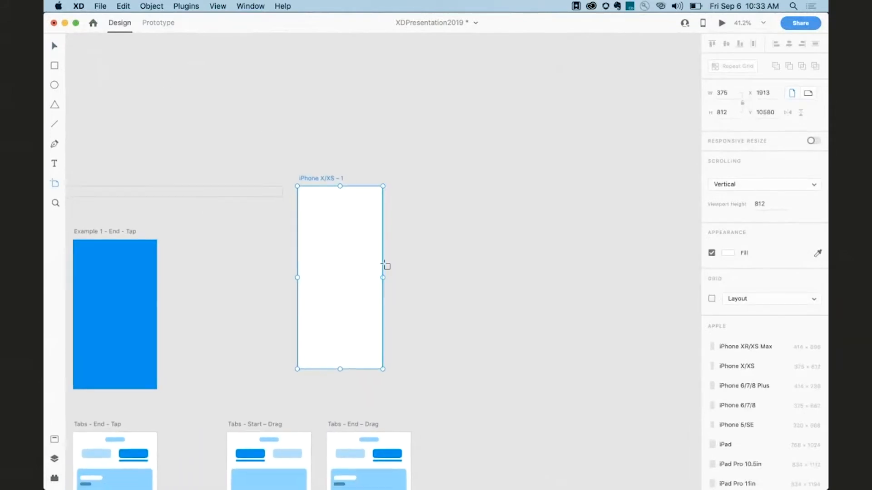
{"action": "key", "text": "v"}
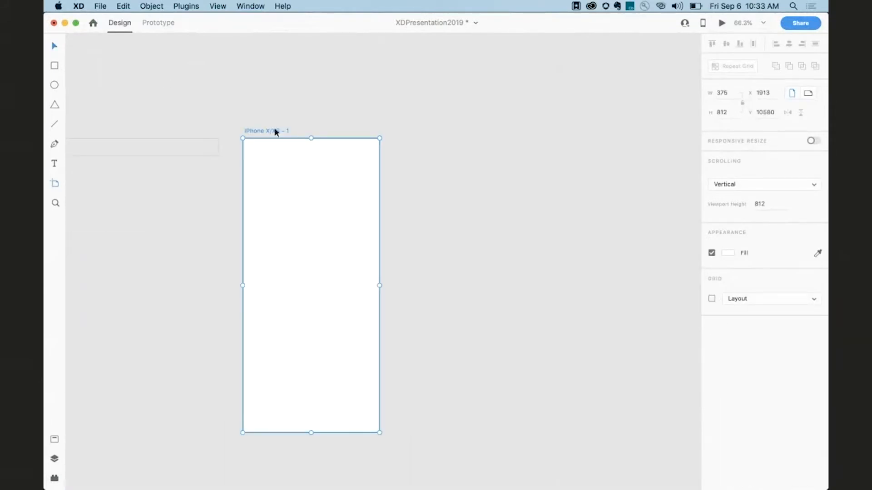
{"action": "left_click_drag", "start_coordinate": [274, 130], "coordinate": [330, 72]}
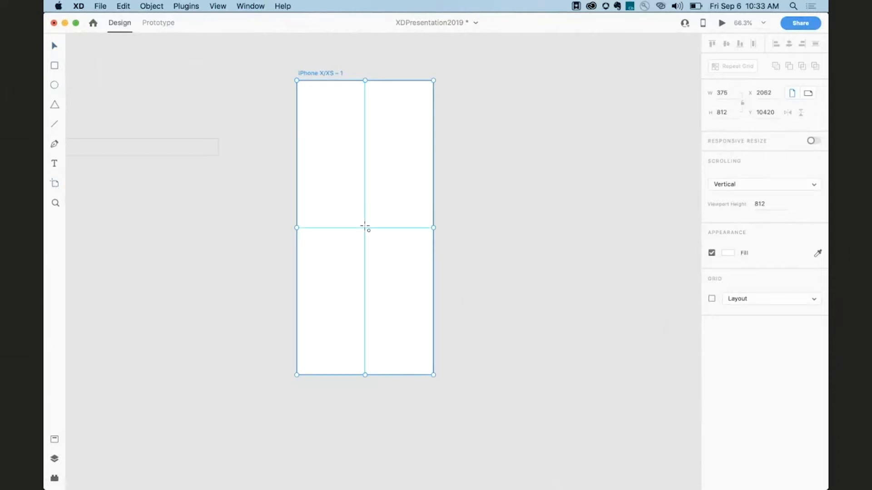
Draw a 172 px circle in the artboard's centre, fill it yellow and remove its border.
{"action": "mouse_move", "coordinate": [365, 227]}
{"action": "left_mouse_down"}
{"action": "mouse_move", "coordinate": [316, 187]}
{"action": "mouse_move", "coordinate": [334, 197]}
{"action": "left_mouse_up"}
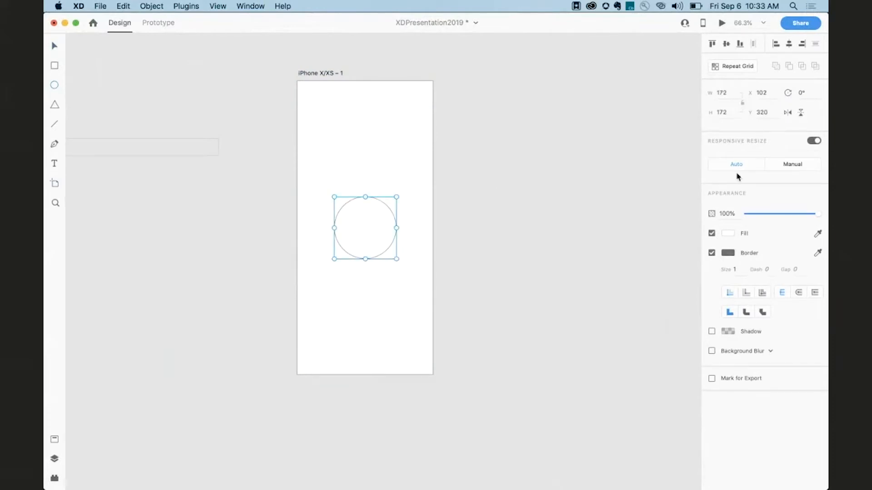
{"action": "left_click", "coordinate": [727, 233]}
{"action": "left_click_drag", "start_coordinate": [653, 225], "coordinate": [620, 179]}
{"action": "left_click_drag", "start_coordinate": [692, 260], "coordinate": [691, 249]}
{"action": "left_click_drag", "start_coordinate": [660, 218], "coordinate": [685, 189]}
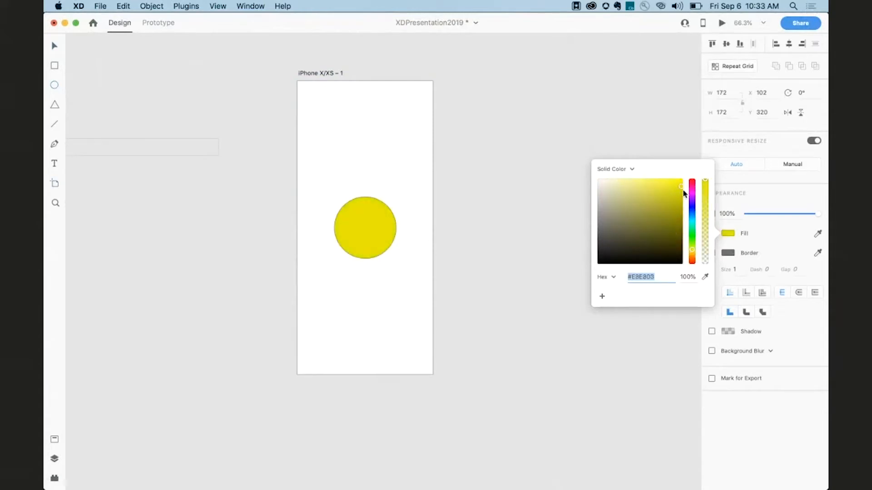
{"action": "left_click", "coordinate": [757, 241]}
{"action": "left_click", "coordinate": [711, 254]}
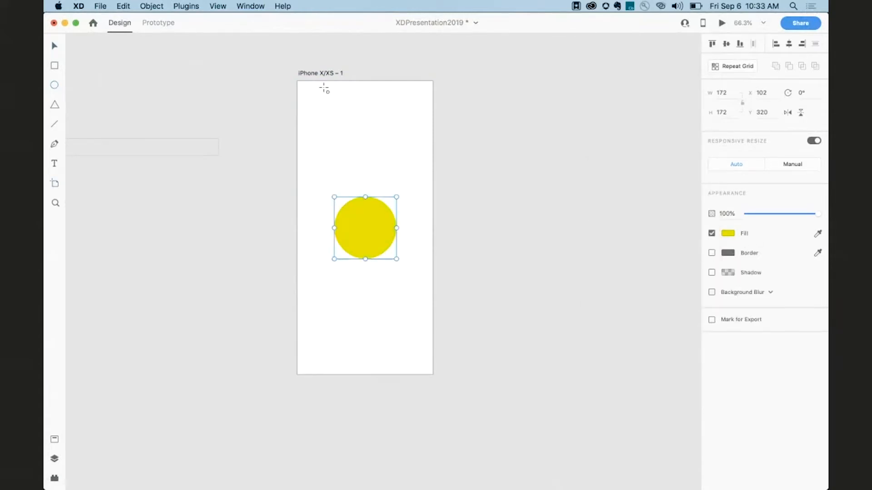
Duplicate the iPhone X/XS – 1 artboard with its circle.
{"action": "left_click", "coordinate": [323, 74]}
{"action": "scroll", "coordinate": [336, 150], "scroll_direction": "right", "scroll_amount": 3}
{"action": "scroll", "coordinate": [336, 150], "scroll_direction": "down", "scroll_amount": 2}
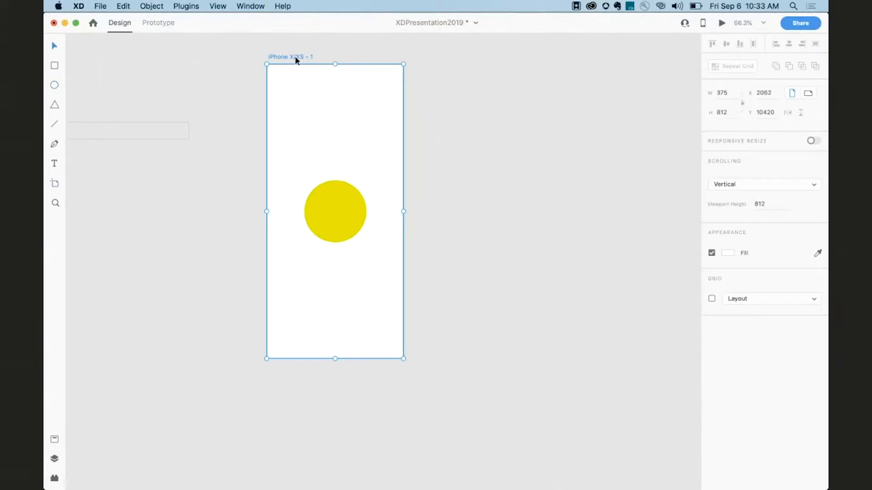
{"action": "key", "text": "super+d"}
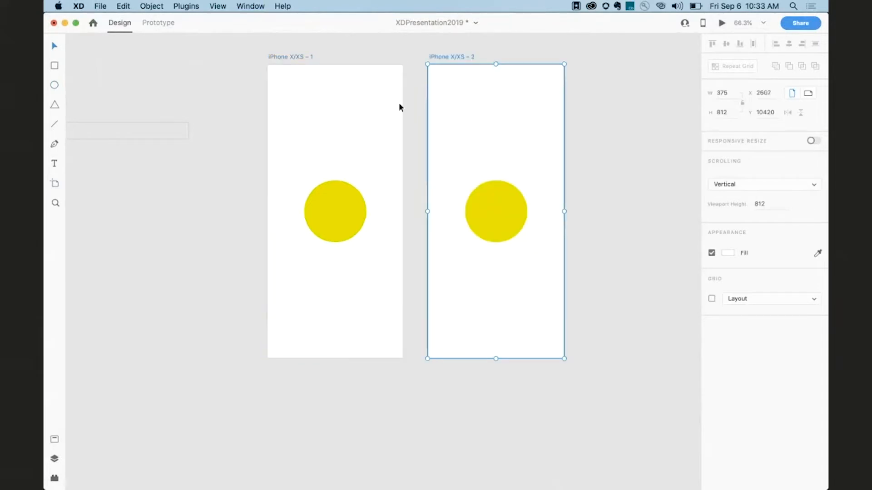
Enlarge the circle on iPhone X/XS – 2 until it covers the entire artboard.
{"action": "left_click", "coordinate": [490, 208]}
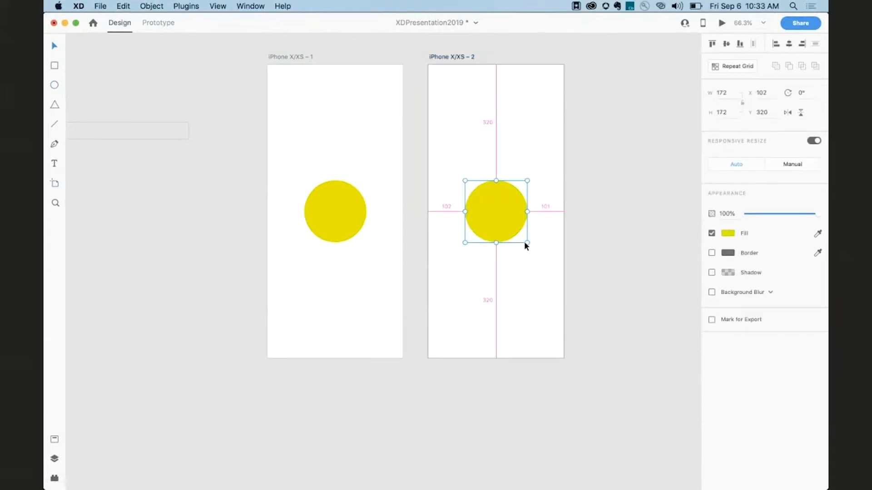
{"action": "left_click_drag", "start_coordinate": [528, 242], "coordinate": [673, 464]}
{"action": "left_click", "coordinate": [582, 401]}
{"action": "scroll", "coordinate": [475, 285], "scroll_direction": "up", "scroll_amount": 2}
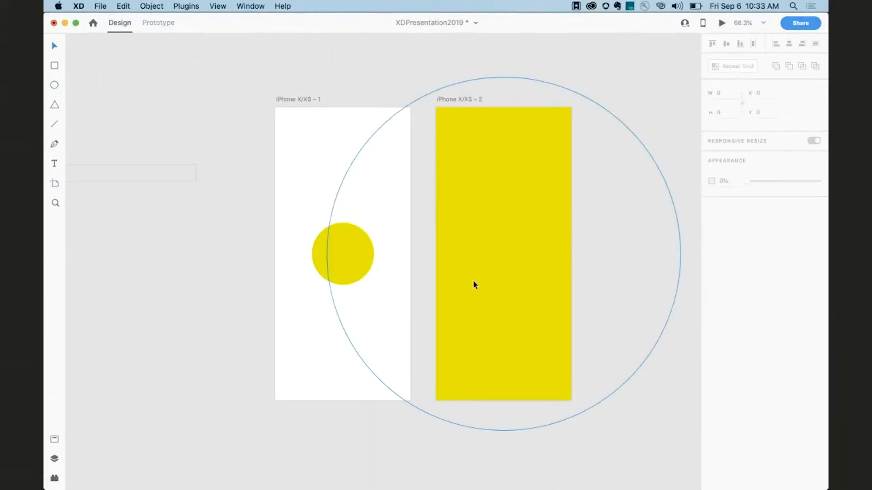
Link the small circle on iPhone X/XS – 1 to iPhone X/XS – 2 with a tap Auto-Animate action, and link the enlarged circle back to iPhone X/XS – 1.
{"action": "left_click", "coordinate": [308, 99]}
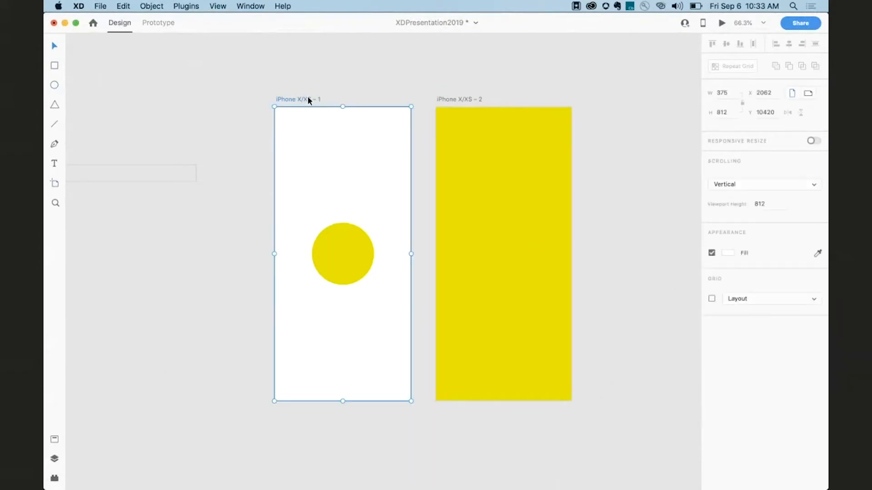
{"action": "left_click", "coordinate": [156, 23]}
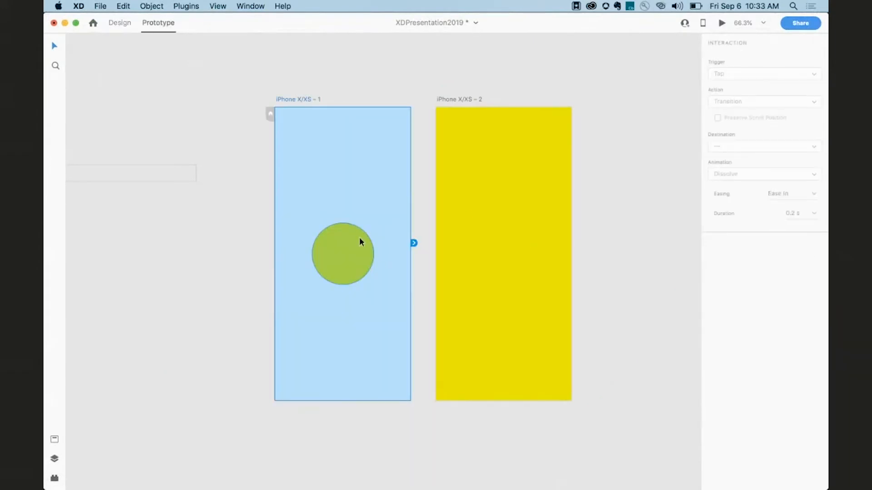
{"action": "left_click", "coordinate": [359, 257]}
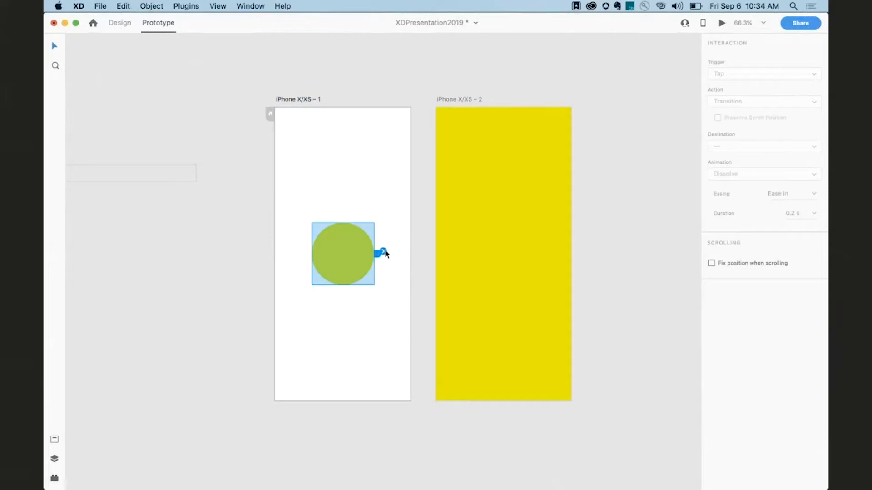
{"action": "left_click_drag", "start_coordinate": [385, 253], "coordinate": [445, 211]}
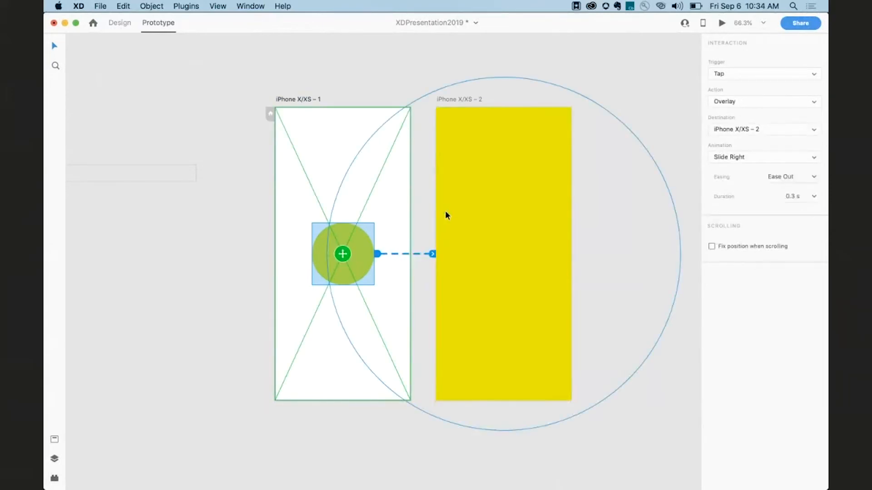
{"action": "left_click", "coordinate": [737, 101]}
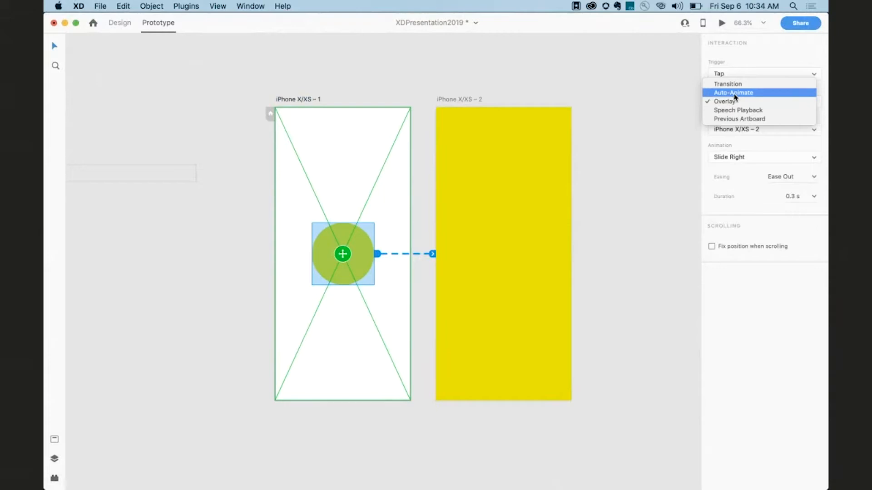
{"action": "left_click", "coordinate": [735, 93]}
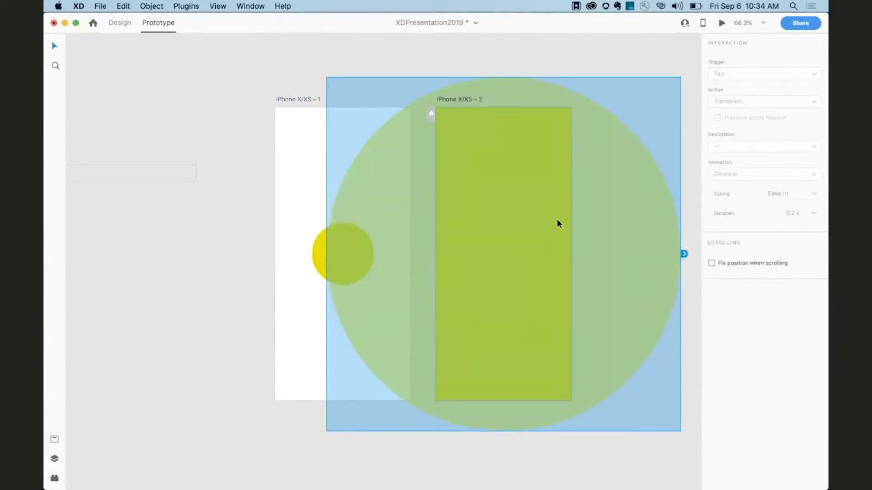
{"action": "left_click_drag", "start_coordinate": [684, 254], "coordinate": [314, 318]}
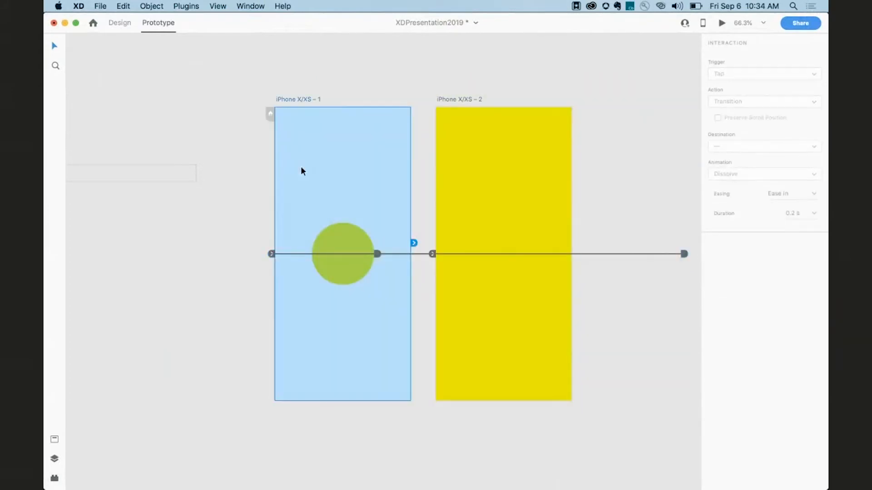
Preview the prototype and tap the circle repeatedly to test the auto-animate transition, then close the preview.
{"action": "key", "text": "super+Return"}
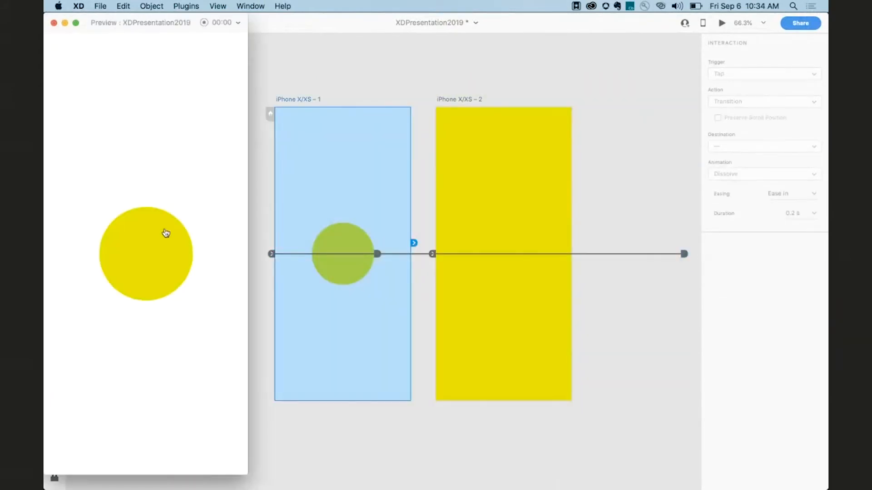
{"action": "left_click", "coordinate": [158, 256]}
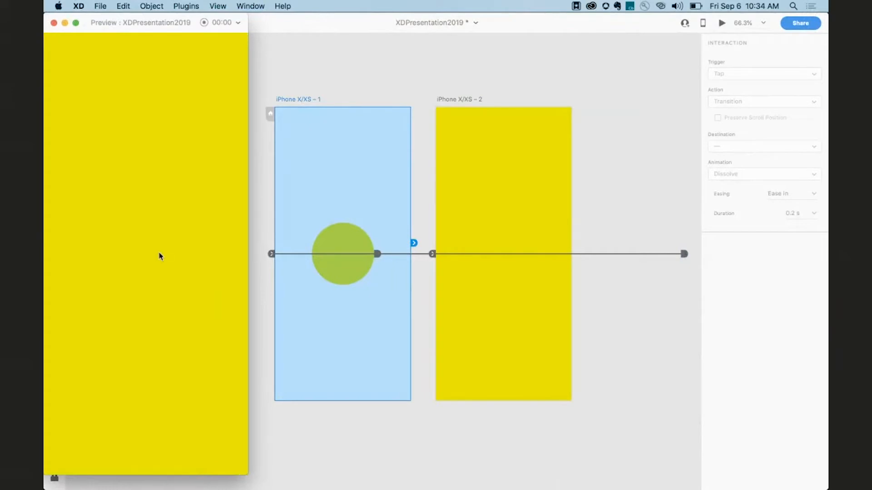
{"action": "left_click", "coordinate": [158, 257]}
{"action": "left_click", "coordinate": [159, 256]}
{"action": "left_click", "coordinate": [159, 257]}
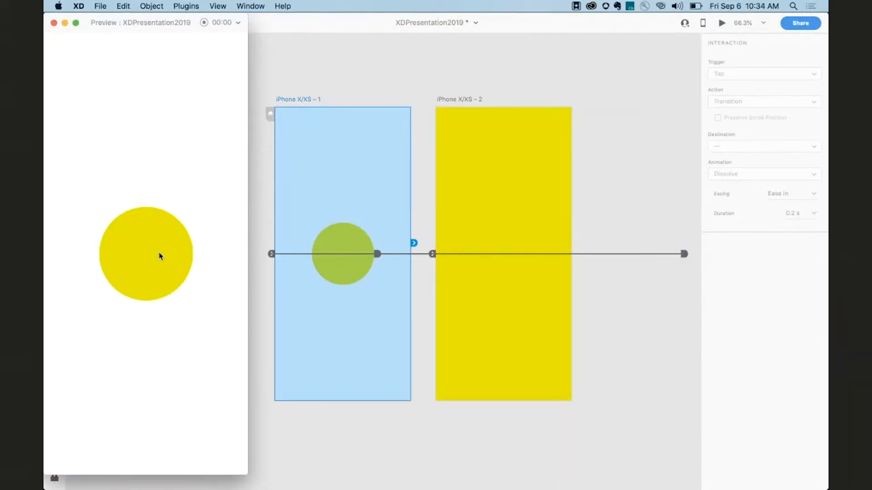
{"action": "left_click", "coordinate": [159, 257]}
{"action": "left_click", "coordinate": [159, 257]}
{"action": "left_click", "coordinate": [159, 257]}
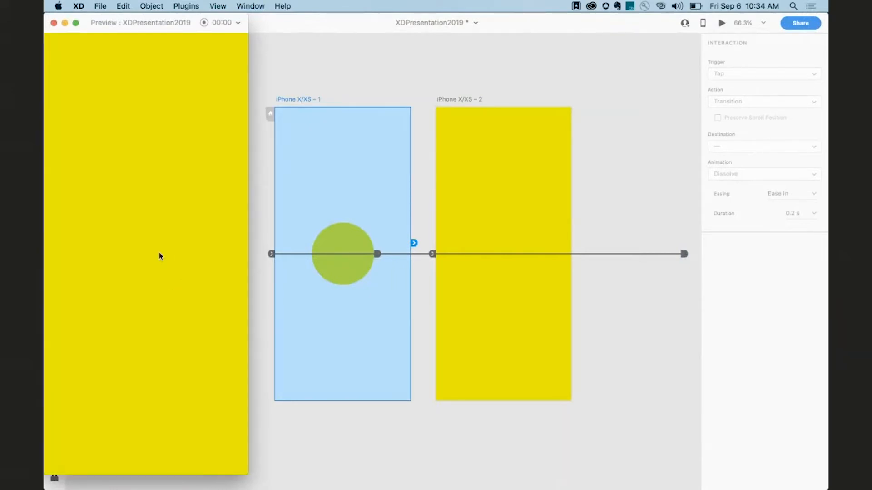
{"action": "left_click", "coordinate": [159, 257]}
{"action": "left_click", "coordinate": [53, 23]}
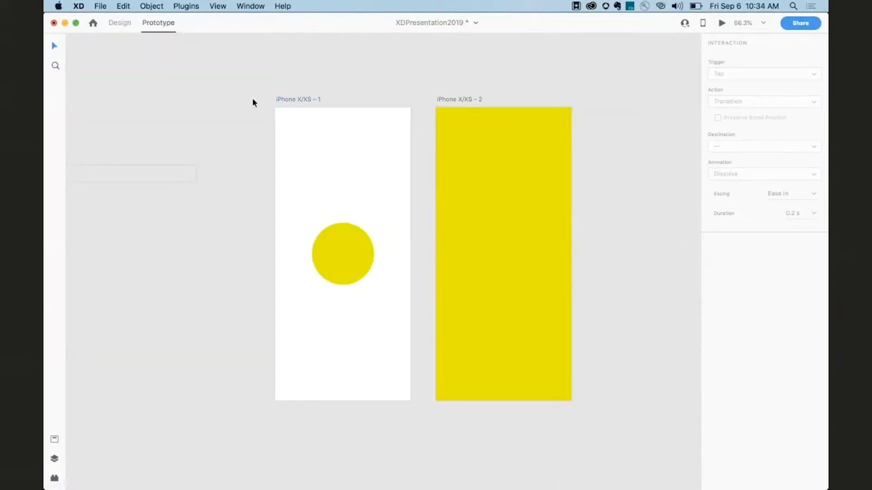
Examine the existing tap interactions between the Tabs – Start – Tap and Tabs – End – Tap artboards.
{"action": "scroll", "coordinate": [324, 137], "scroll_direction": "left", "scroll_amount": 3}
{"action": "scroll", "coordinate": [325, 137], "scroll_direction": "down", "scroll_amount": 5}
{"action": "scroll", "coordinate": [324, 137], "scroll_direction": "down", "scroll_amount": 4}
{"action": "scroll", "coordinate": [325, 137], "scroll_direction": "left", "scroll_amount": 4}
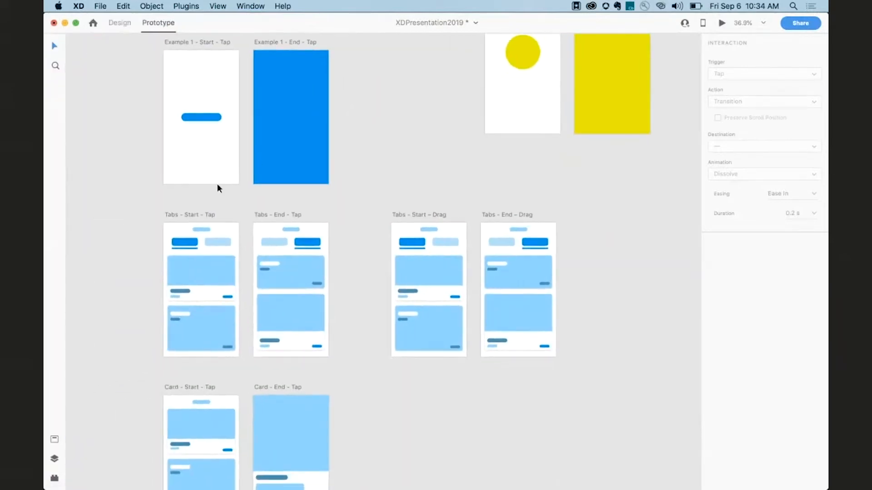
{"action": "left_click", "coordinate": [193, 215]}
{"action": "scroll", "coordinate": [193, 213], "scroll_direction": "up", "scroll_amount": 6}
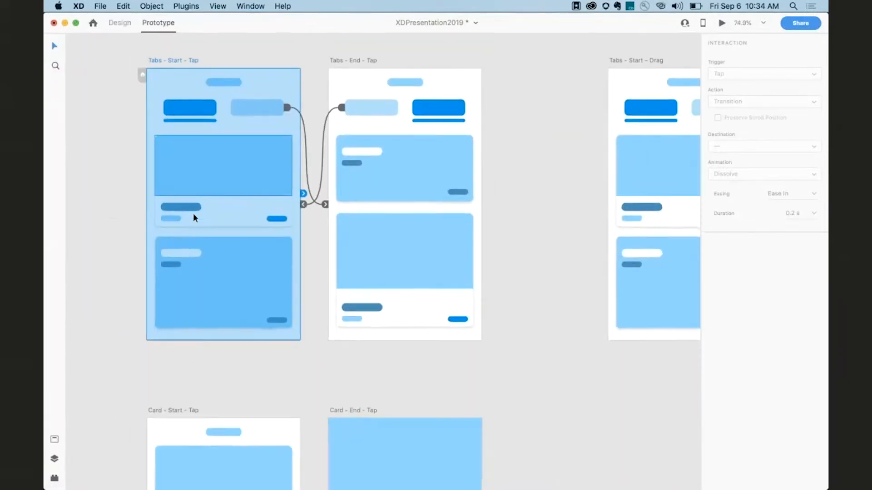
{"action": "left_click", "coordinate": [195, 112]}
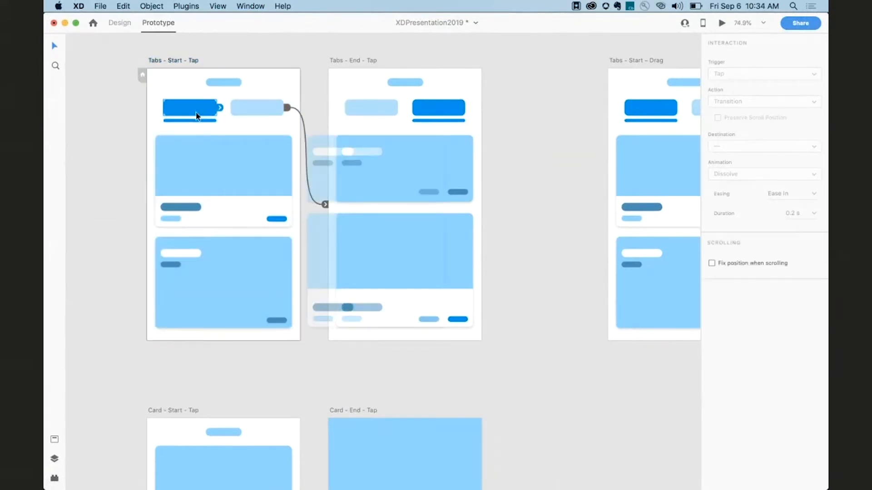
{"action": "left_click", "coordinate": [350, 107]}
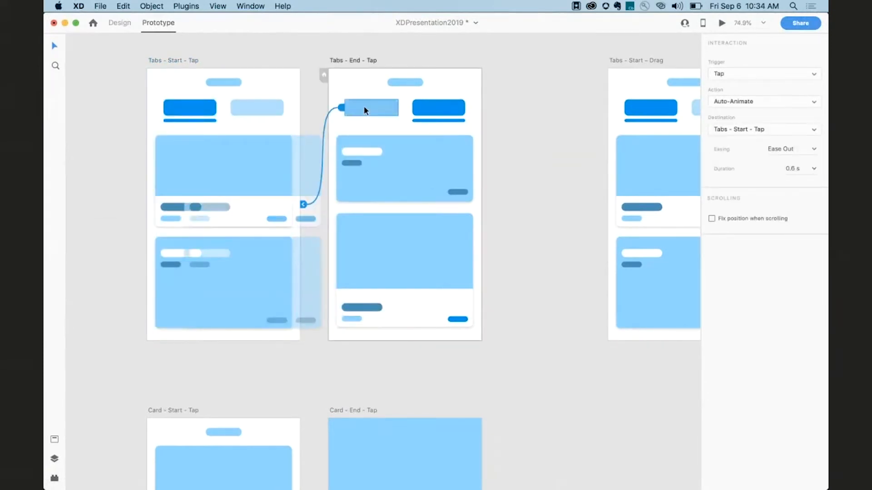
{"action": "left_click", "coordinate": [253, 102]}
{"action": "left_click", "coordinate": [427, 102]}
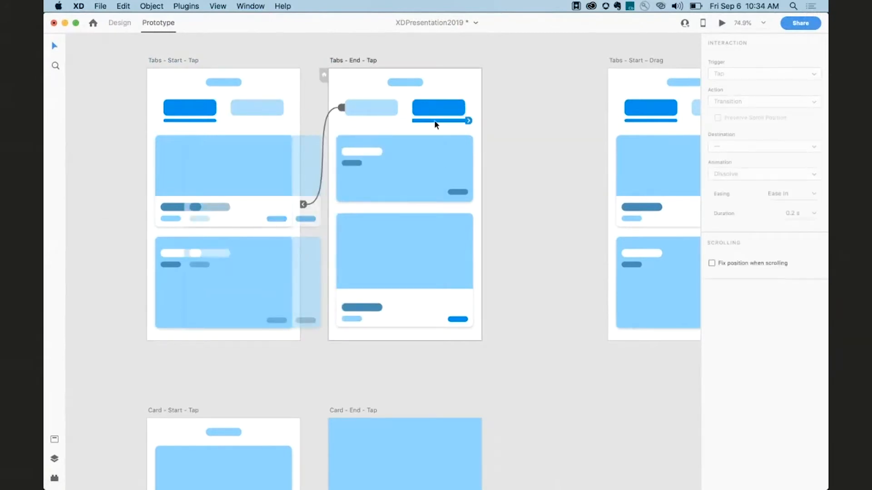
{"action": "left_click", "coordinate": [209, 121]}
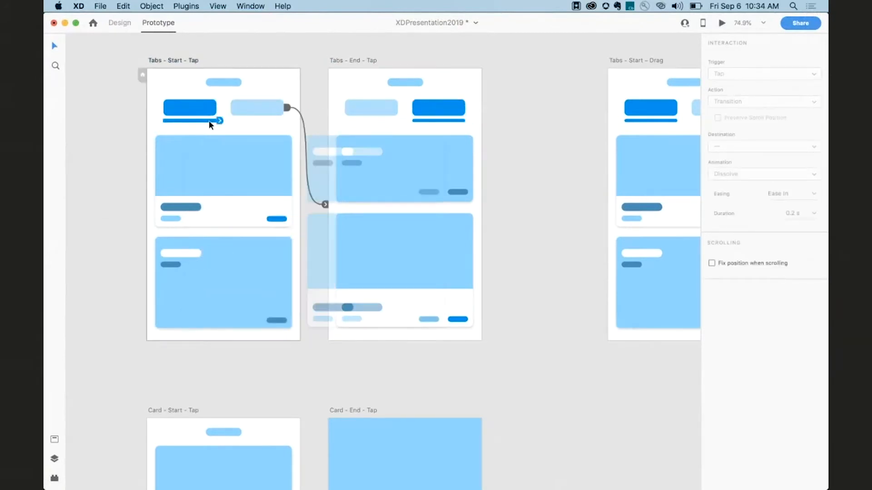
{"action": "left_click_drag", "start_coordinate": [208, 161], "coordinate": [188, 225]}
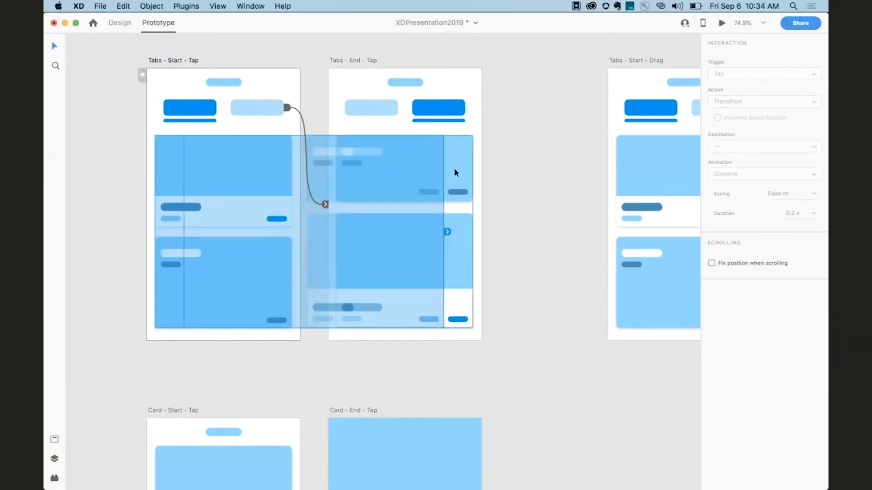
{"action": "left_click_drag", "start_coordinate": [448, 177], "coordinate": [440, 149]}
{"action": "left_click", "coordinate": [178, 60]}
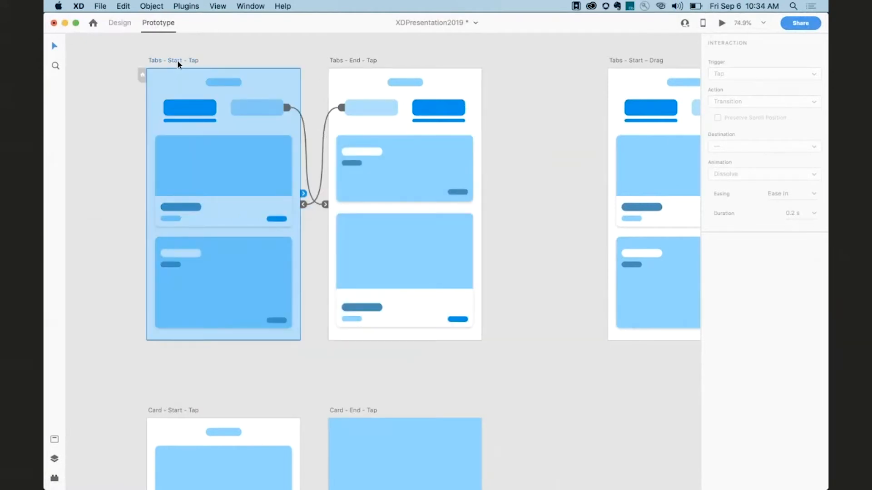
Preview the Tabs – Start – Tap prototype, switching back and forth between the two tabs, then close it.
{"action": "key", "text": "super+Return"}
{"action": "left_click_drag", "start_coordinate": [172, 107], "coordinate": [285, 56]}
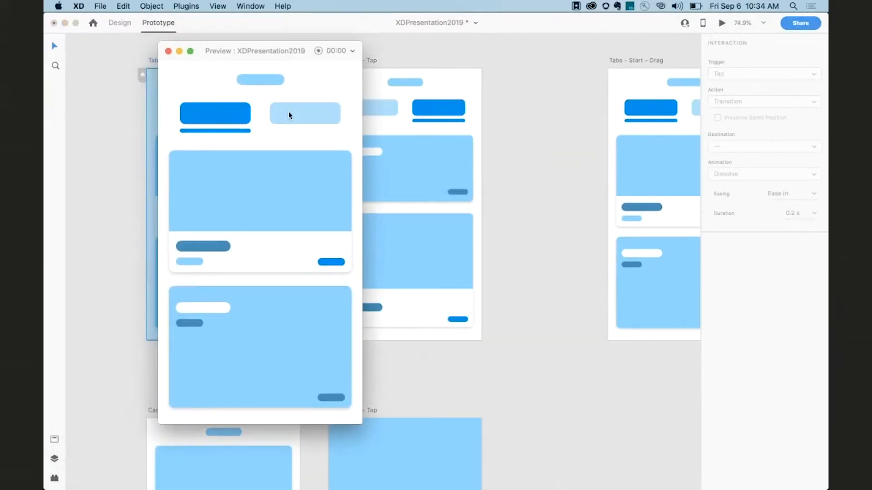
{"action": "left_click", "coordinate": [287, 113]}
{"action": "left_click", "coordinate": [238, 116]}
{"action": "left_click", "coordinate": [288, 120]}
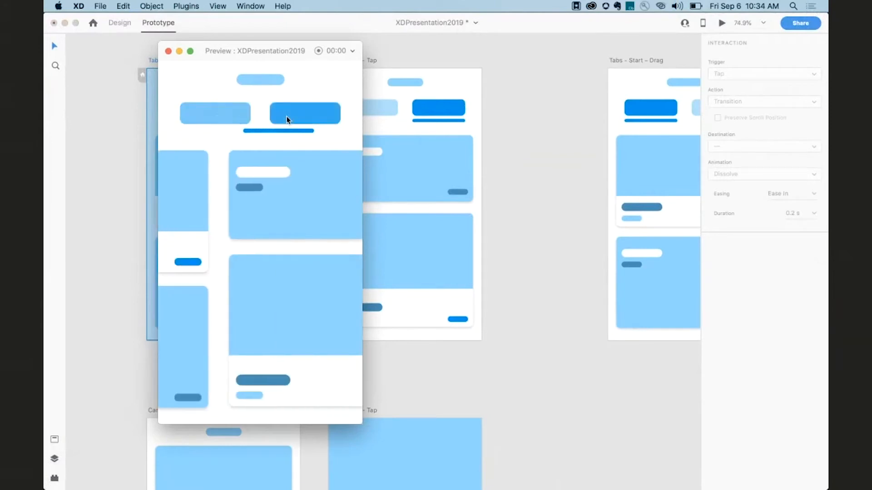
{"action": "left_click", "coordinate": [239, 119]}
{"action": "left_click", "coordinate": [304, 114]}
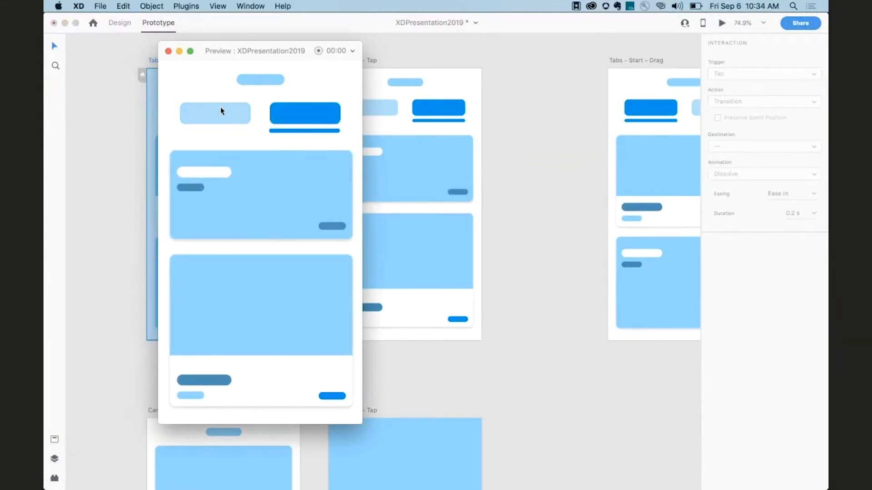
{"action": "left_click", "coordinate": [240, 115]}
{"action": "left_click", "coordinate": [289, 116]}
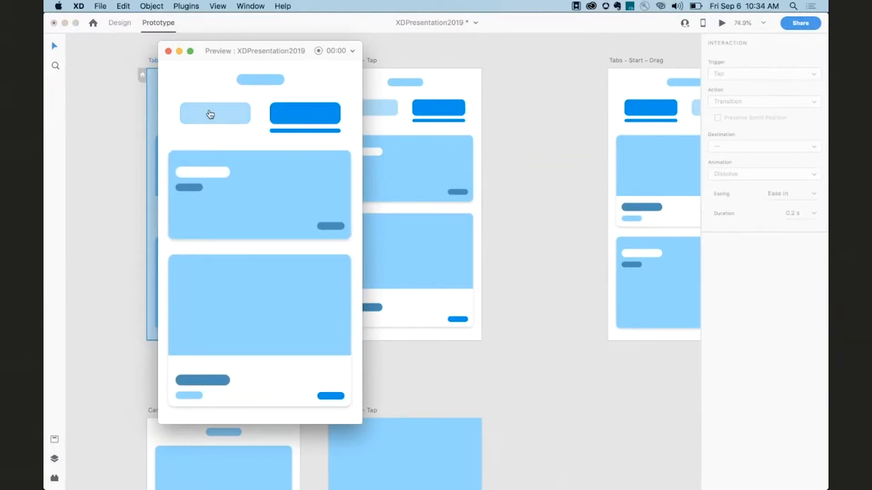
{"action": "left_click", "coordinate": [238, 113]}
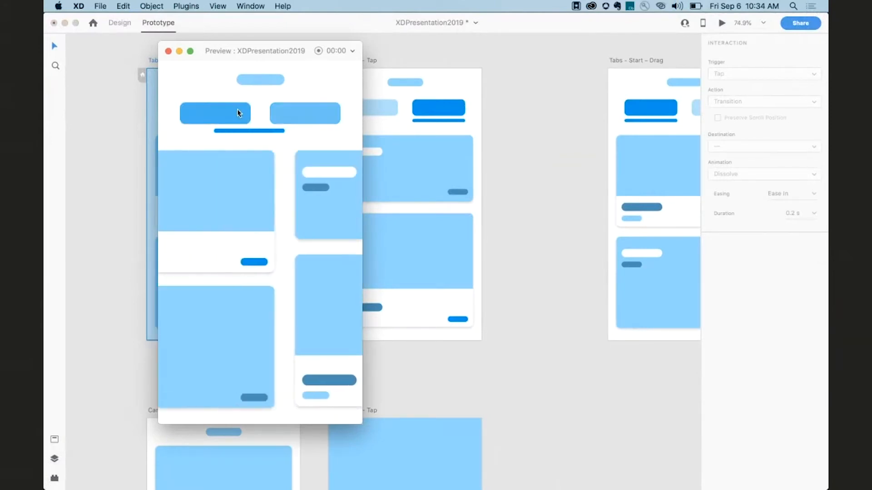
{"action": "left_click", "coordinate": [168, 51]}
Examine the drag Auto-Animate interaction from the Tabs – Start – Drag cards to Tabs – End – Drag.
{"action": "scroll", "coordinate": [269, 116], "scroll_direction": "right", "scroll_amount": 15}
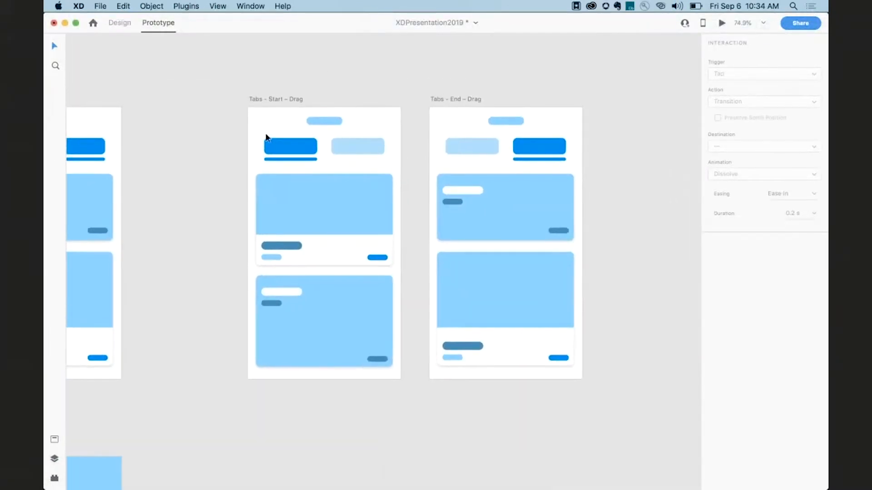
{"action": "left_click", "coordinate": [267, 150]}
{"action": "left_click", "coordinate": [320, 208]}
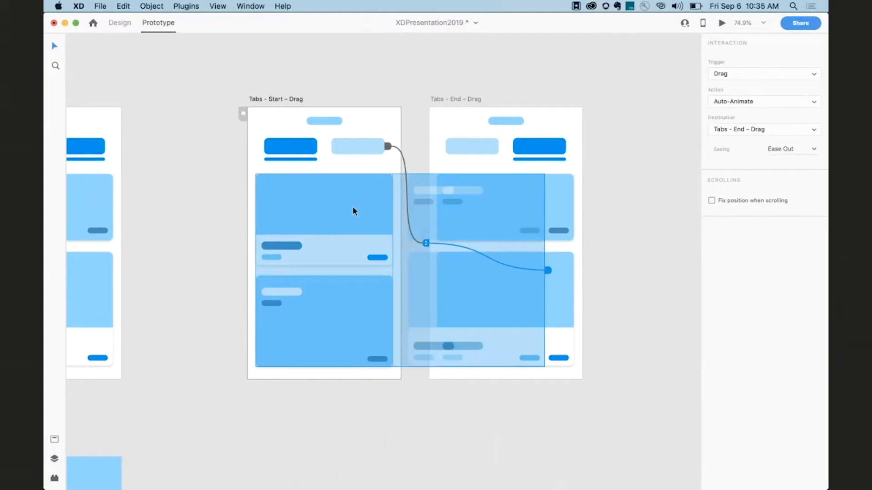
{"action": "left_click", "coordinate": [685, 75]}
{"action": "left_click", "coordinate": [380, 193]}
{"action": "left_click", "coordinate": [267, 100]}
Preview the Tabs – Start – Drag prototype, swiping the cards sideways to switch tabs, then close it.
{"action": "key", "text": "super+Return"}
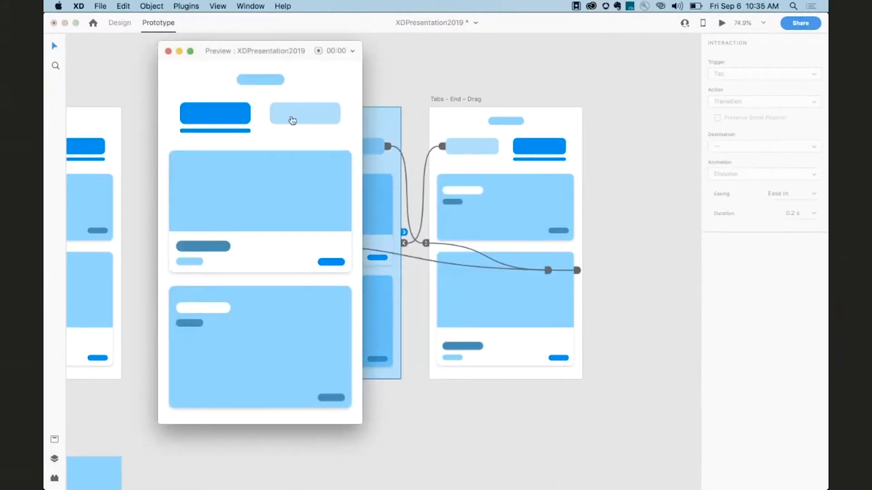
{"action": "mouse_move", "coordinate": [290, 121]}
{"action": "left_mouse_down"}
{"action": "mouse_move", "coordinate": [233, 119]}
{"action": "mouse_move", "coordinate": [288, 121]}
{"action": "left_mouse_up"}
{"action": "left_click_drag", "start_coordinate": [307, 217], "coordinate": [163, 159]}
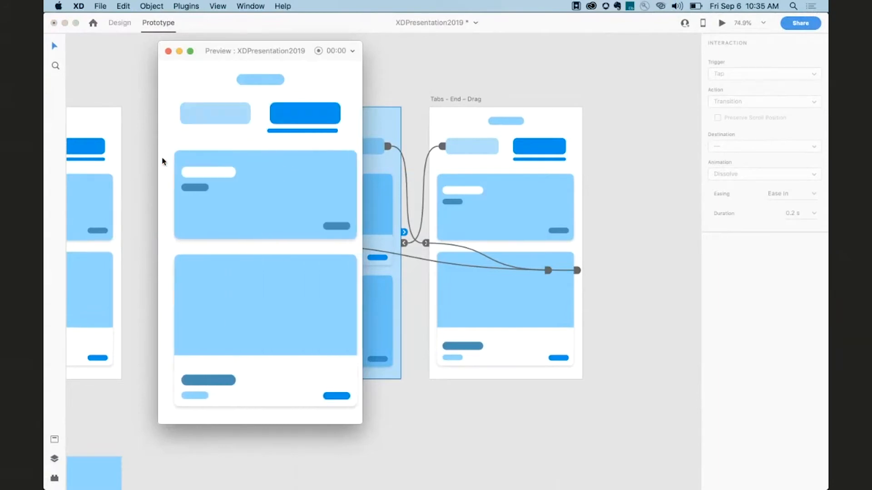
{"action": "left_click", "coordinate": [168, 52]}
Examine the tap Auto-Animate interaction from the card on Card – Start – Tap to Card – End – Tap.
{"action": "scroll", "coordinate": [194, 111], "scroll_direction": "down", "scroll_amount": 10}
{"action": "scroll", "coordinate": [193, 110], "scroll_direction": "left", "scroll_amount": 5}
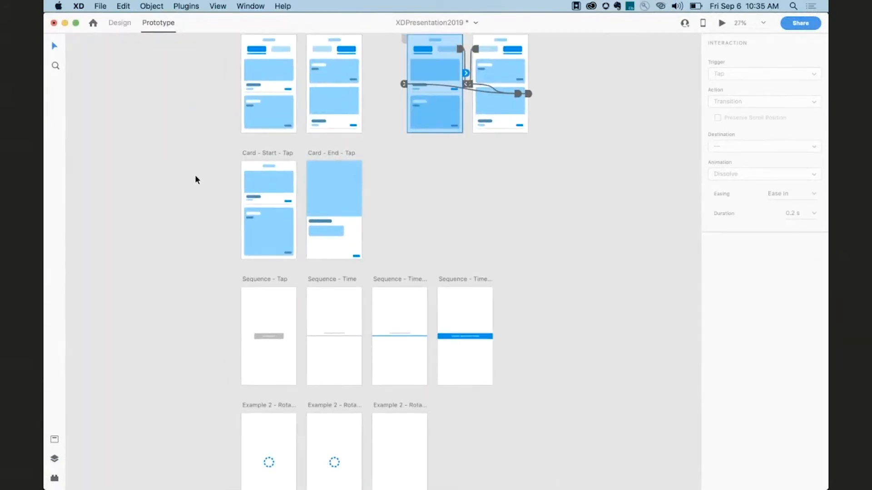
{"action": "scroll", "coordinate": [195, 176], "scroll_direction": "up", "scroll_amount": 10}
{"action": "scroll", "coordinate": [227, 174], "scroll_direction": "right", "scroll_amount": 5}
{"action": "left_click", "coordinate": [259, 171]}
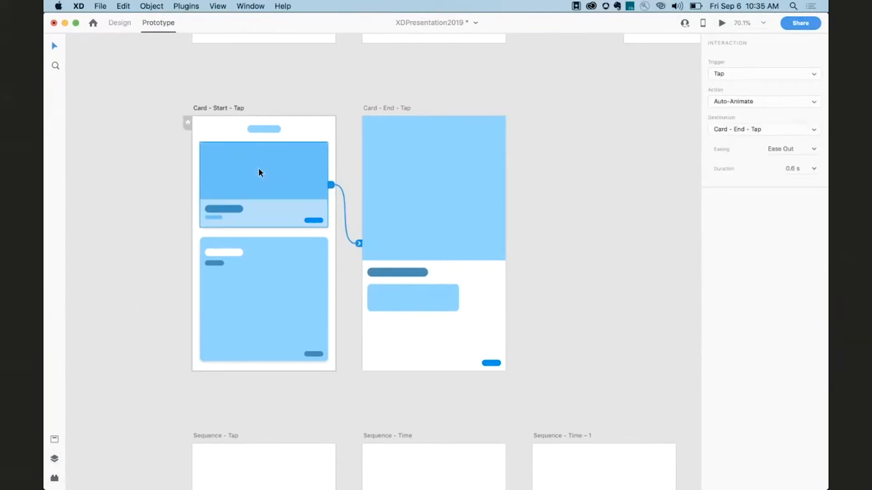
{"action": "double_click", "coordinate": [260, 169]}
{"action": "left_click", "coordinate": [403, 165]}
{"action": "double_click", "coordinate": [383, 151]}
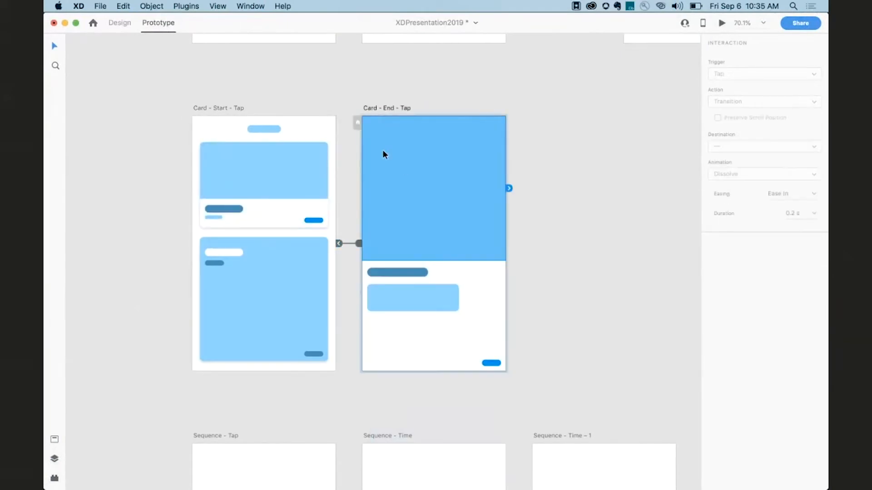
{"action": "left_click", "coordinate": [228, 110]}
Preview the Card – Start – Tap prototype, tapping the card to expand and collapse it, then close it.
{"action": "key", "text": "super+Return"}
{"action": "left_click", "coordinate": [255, 156]}
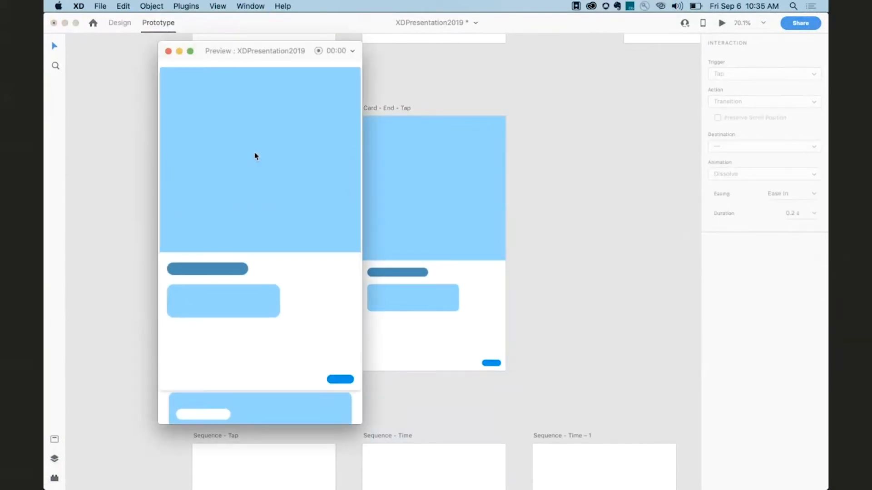
{"action": "left_click", "coordinate": [255, 156]}
{"action": "left_click", "coordinate": [255, 156]}
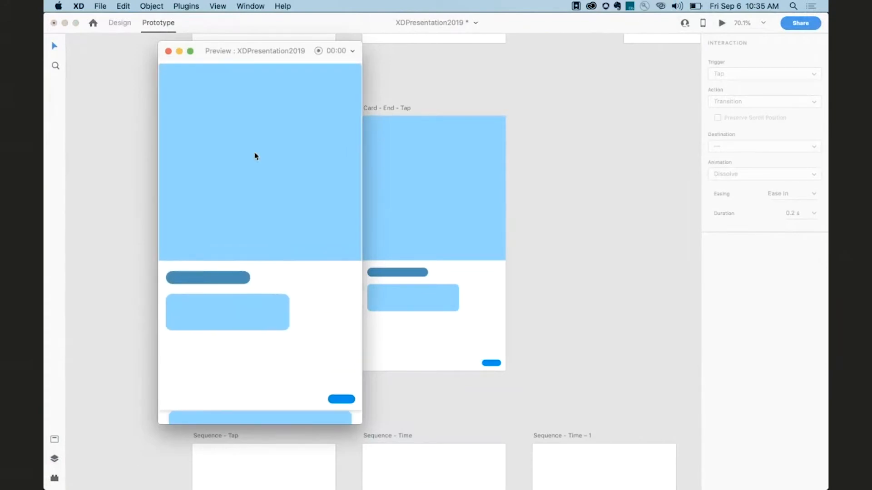
{"action": "left_click", "coordinate": [255, 156]}
{"action": "left_click", "coordinate": [167, 51]}
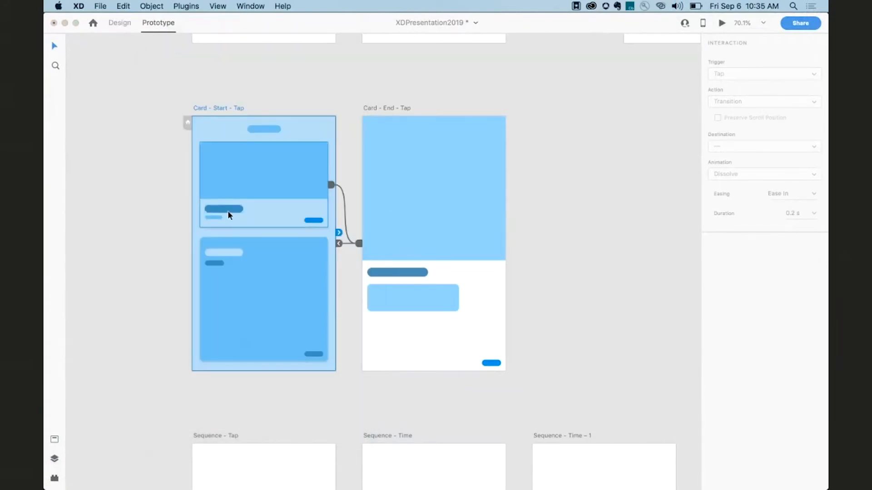
Compare the layer lists of the Card – Start – Tap and Card – End – Tap artboards.
{"action": "scroll", "coordinate": [228, 212], "scroll_direction": "down", "scroll_amount": 5}
{"action": "left_click", "coordinate": [240, 124]}
{"action": "scroll", "coordinate": [262, 112], "scroll_direction": "left", "scroll_amount": 1}
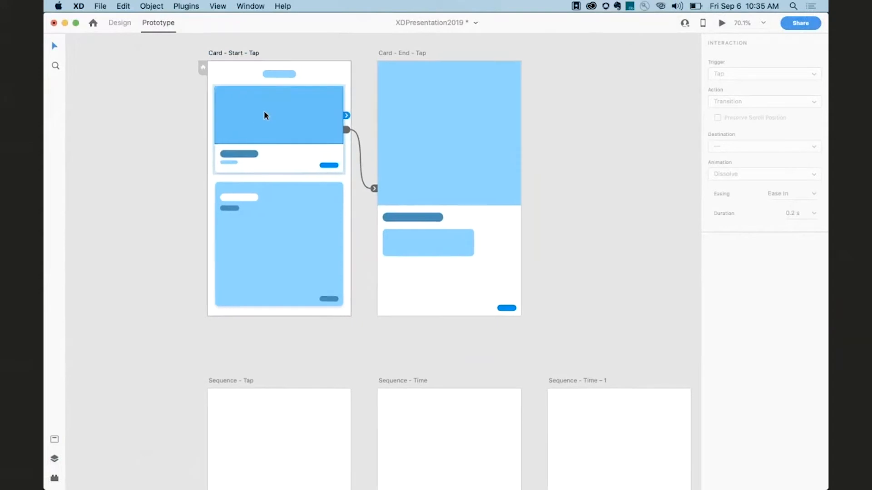
{"action": "left_click", "coordinate": [54, 458]}
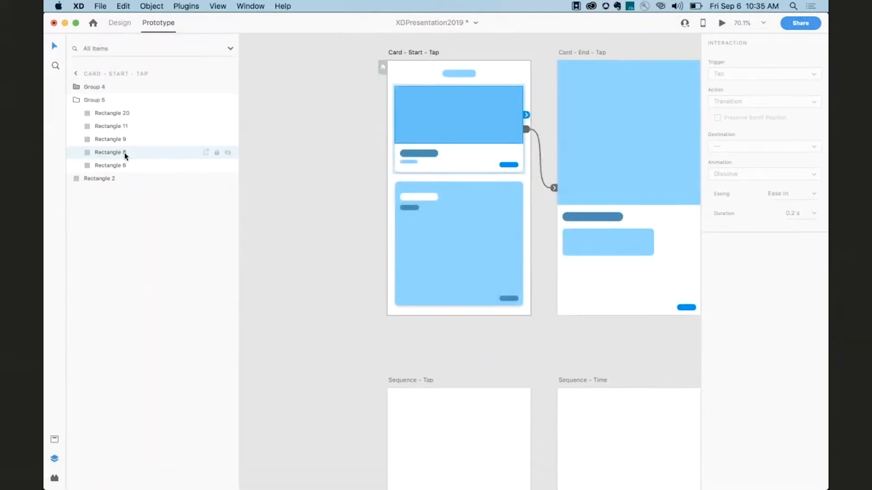
{"action": "left_click", "coordinate": [610, 134]}
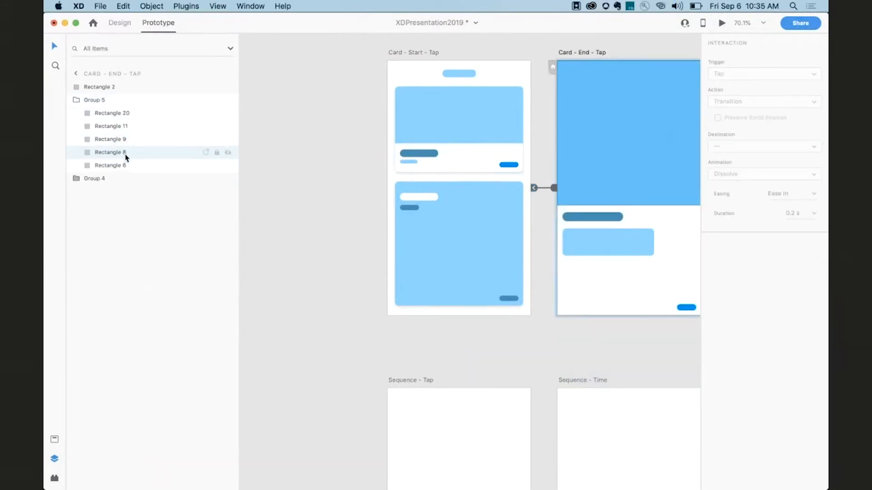
{"action": "left_click", "coordinate": [361, 227]}
{"action": "scroll", "coordinate": [360, 228], "scroll_direction": "right", "scroll_amount": 4}
{"action": "scroll", "coordinate": [361, 228], "scroll_direction": "up", "scroll_amount": 2}
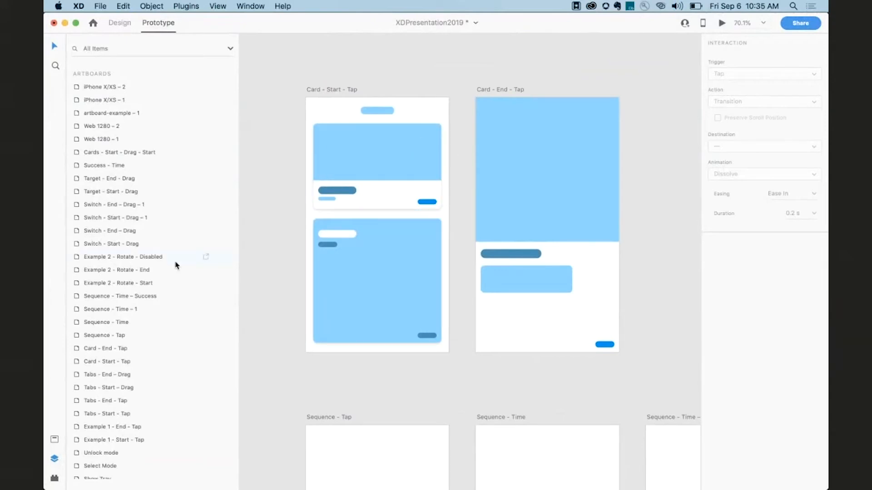
{"action": "left_click", "coordinate": [55, 460]}
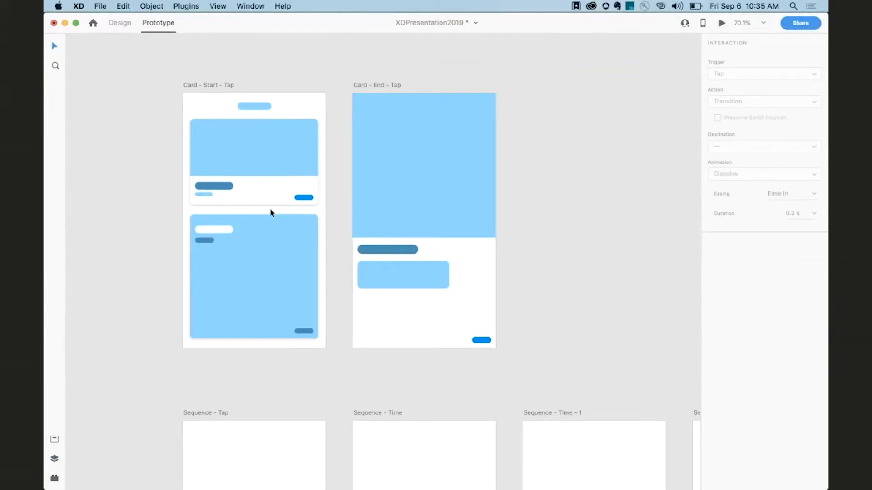
Examine the tap interaction from the Download XD button on the Sequence – Tap artboard.
{"action": "scroll", "coordinate": [342, 183], "scroll_direction": "left", "scroll_amount": 3}
{"action": "scroll", "coordinate": [341, 183], "scroll_direction": "down", "scroll_amount": 1}
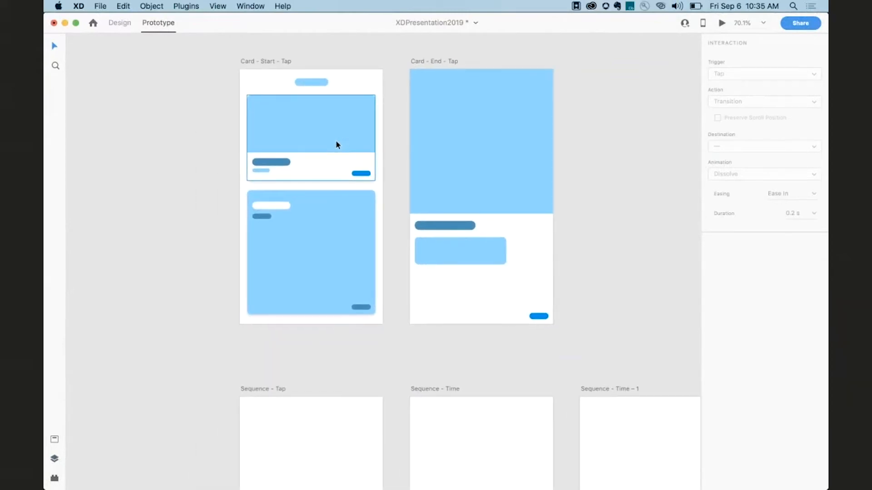
{"action": "scroll", "coordinate": [467, 140], "scroll_direction": "down", "scroll_amount": 3}
{"action": "scroll", "coordinate": [466, 140], "scroll_direction": "down", "scroll_amount": 3}
{"action": "scroll", "coordinate": [466, 139], "scroll_direction": "right", "scroll_amount": 2}
{"action": "scroll", "coordinate": [333, 141], "scroll_direction": "down", "scroll_amount": 3}
{"action": "scroll", "coordinate": [333, 142], "scroll_direction": "right", "scroll_amount": 2}
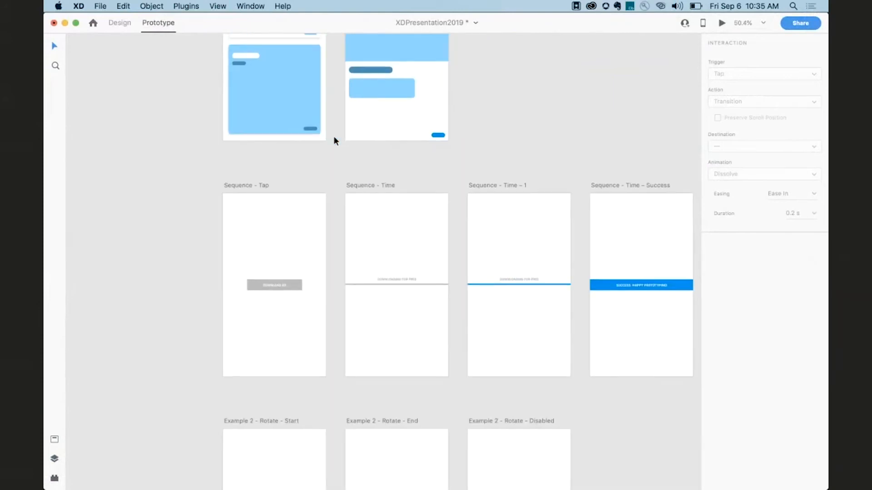
{"action": "scroll", "coordinate": [334, 141], "scroll_direction": "up", "scroll_amount": 3}
{"action": "scroll", "coordinate": [333, 141], "scroll_direction": "down", "scroll_amount": 3}
{"action": "scroll", "coordinate": [334, 141], "scroll_direction": "right", "scroll_amount": 3}
{"action": "scroll", "coordinate": [334, 141], "scroll_direction": "down", "scroll_amount": 2}
{"action": "scroll", "coordinate": [308, 141], "scroll_direction": "right", "scroll_amount": 2}
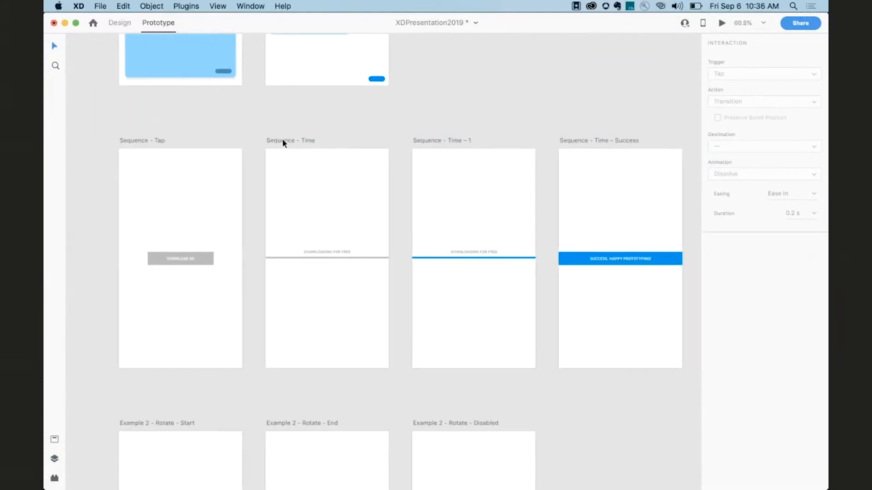
{"action": "scroll", "coordinate": [181, 140], "scroll_direction": "right", "scroll_amount": 2}
{"action": "left_click", "coordinate": [124, 149]}
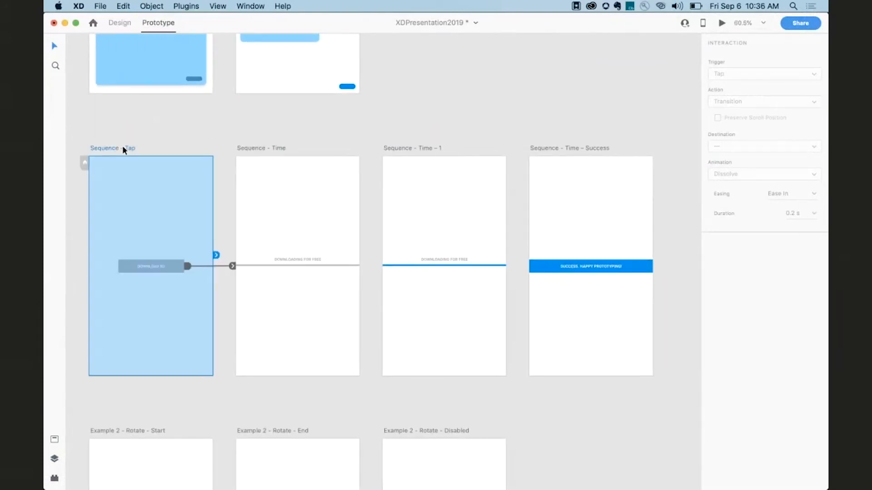
{"action": "scroll", "coordinate": [122, 146], "scroll_direction": "up", "scroll_amount": 2}
{"action": "scroll", "coordinate": [122, 145], "scroll_direction": "down", "scroll_amount": 2}
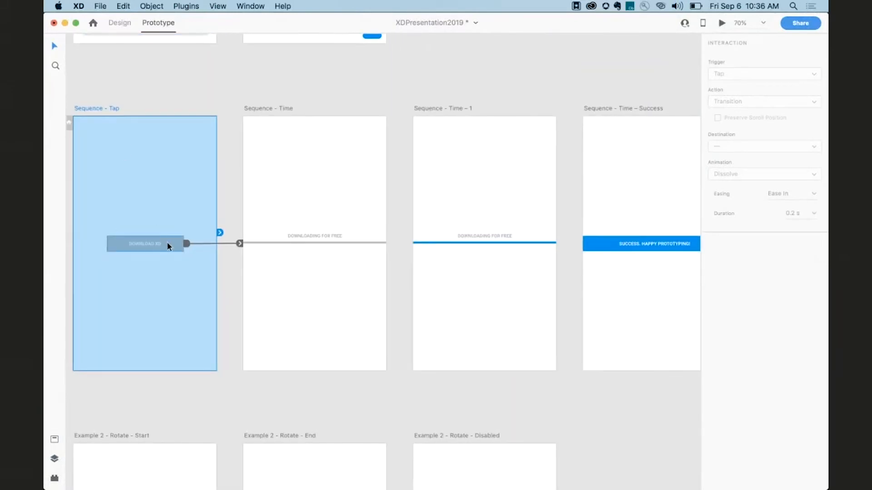
Examine the Time-triggered Auto-Animate interactions chaining Sequence – Time, Sequence – Time – 1 and Sequence – Time – Success.
{"action": "left_click", "coordinate": [267, 175]}
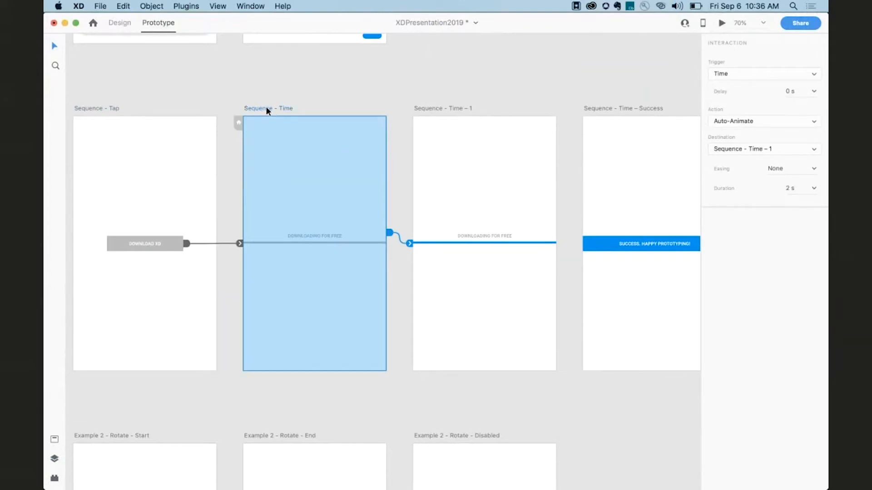
{"action": "left_click", "coordinate": [282, 88]}
{"action": "left_click", "coordinate": [287, 107]}
{"action": "left_click", "coordinate": [757, 74]}
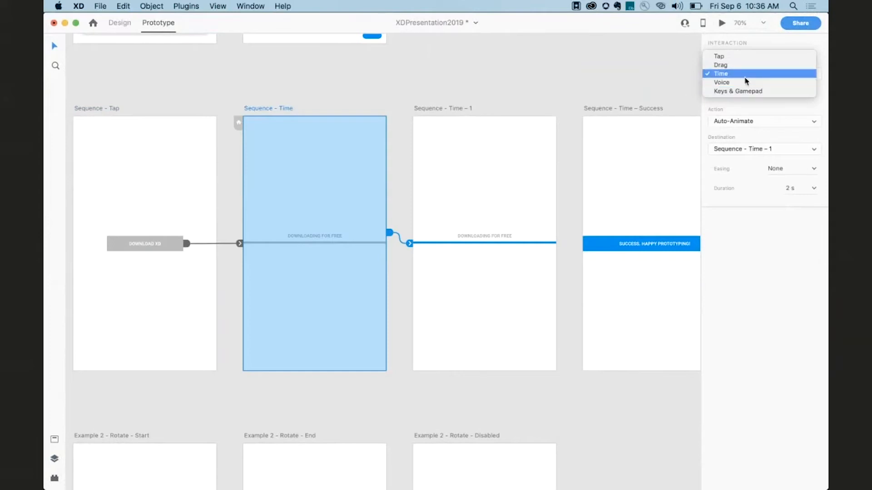
{"action": "left_click", "coordinate": [745, 75]}
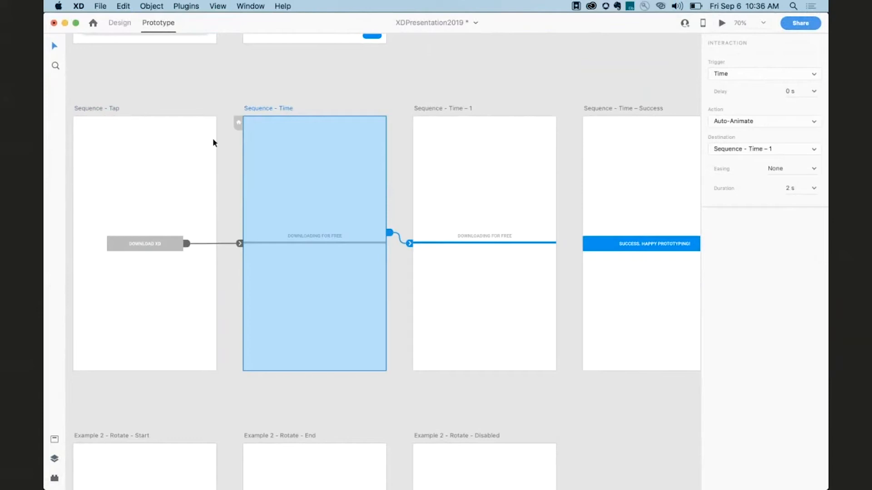
{"action": "left_click", "coordinate": [486, 216]}
{"action": "scroll", "coordinate": [486, 217], "scroll_direction": "right", "scroll_amount": 3}
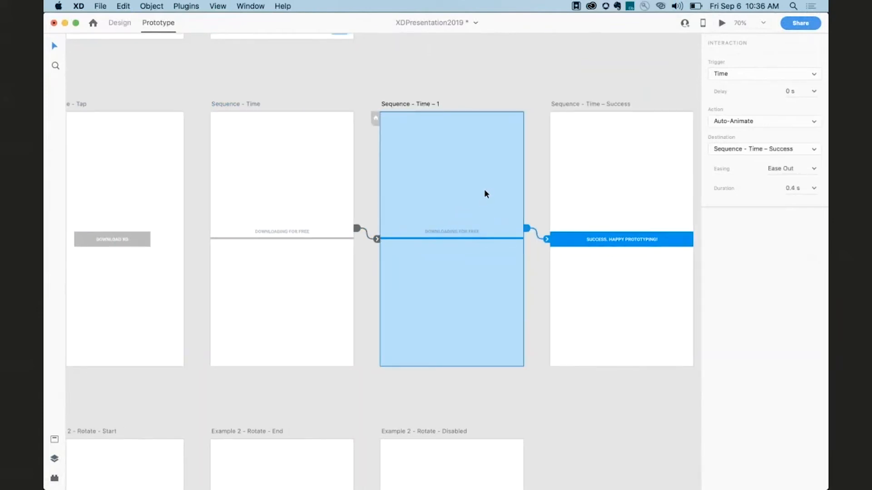
{"action": "left_click", "coordinate": [589, 181]}
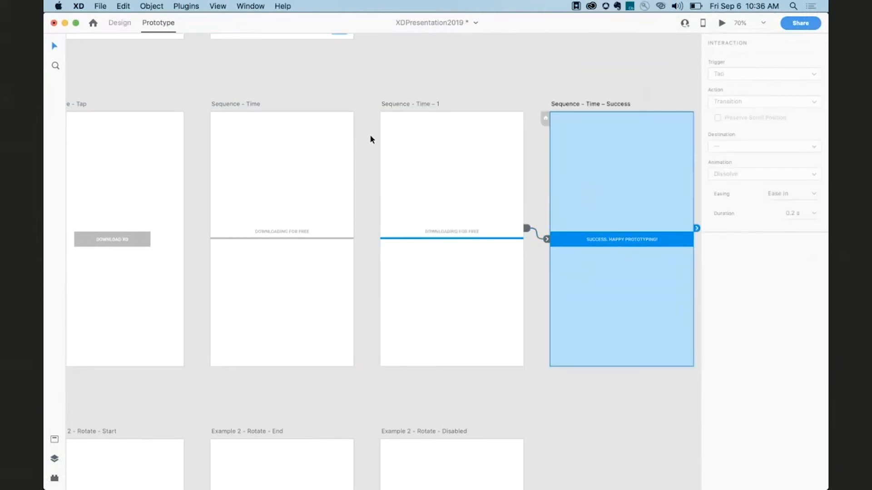
Preview the Sequence – Tap prototype, tapping the Download XD button to run the timed sequence, then close it.
{"action": "left_click", "coordinate": [78, 102]}
{"action": "key", "text": "super+Return"}
{"action": "left_click_drag", "start_coordinate": [236, 51], "coordinate": [315, 35]}
{"action": "left_click", "coordinate": [331, 233]}
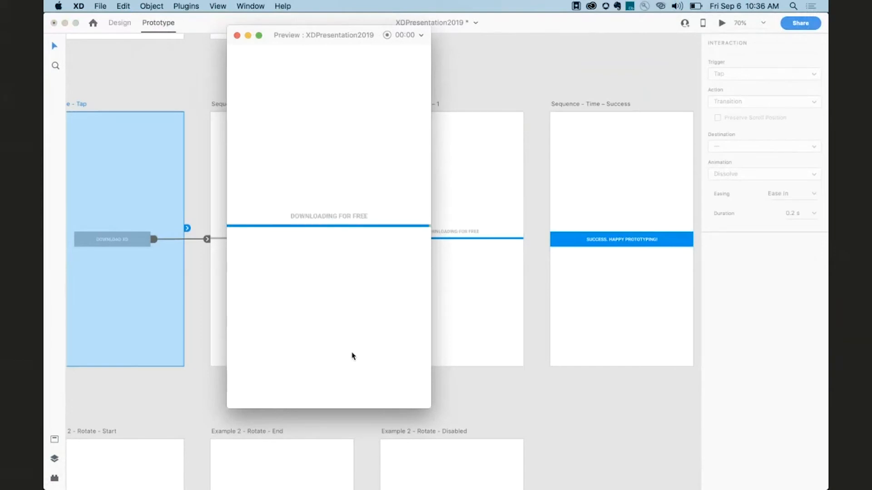
{"action": "left_click", "coordinate": [236, 35]}
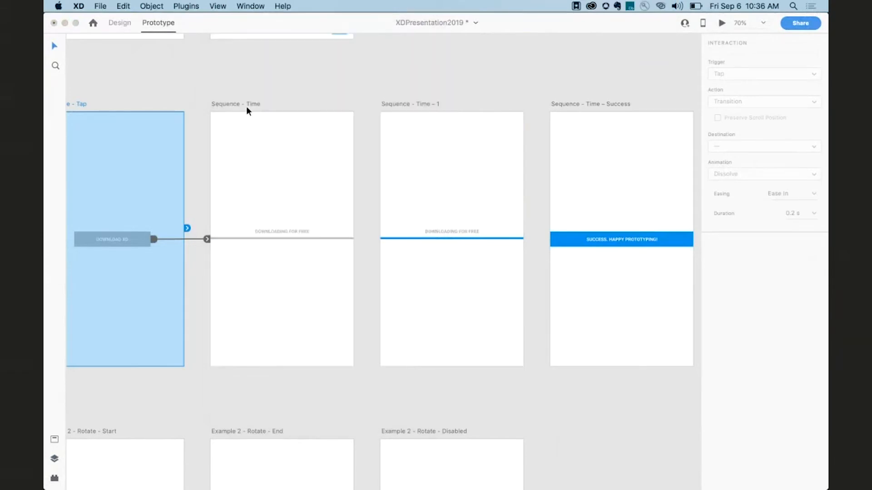
Preview the Example 2 – Rotate – Start prototype with its rotating loader, then close it.
{"action": "scroll", "coordinate": [326, 254], "scroll_direction": "down", "scroll_amount": 10}
{"action": "scroll", "coordinate": [326, 255], "scroll_direction": "down", "scroll_amount": 3}
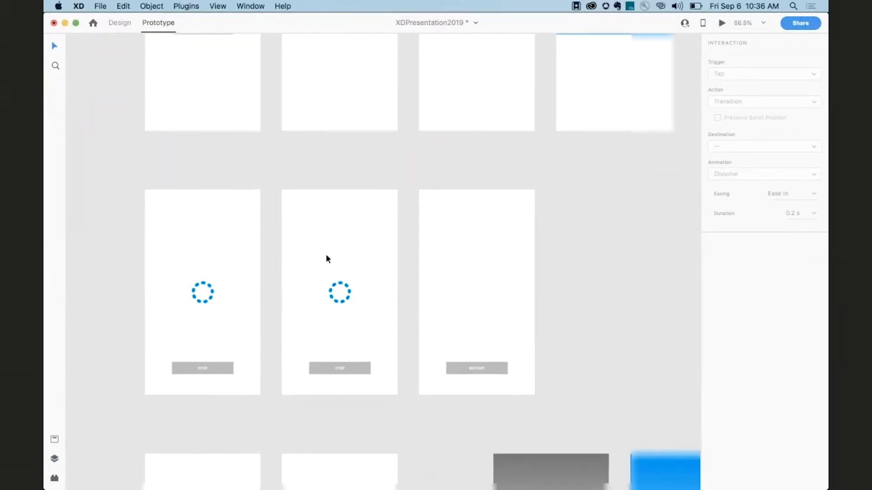
{"action": "left_click", "coordinate": [167, 181]}
{"action": "key", "text": "super+Return"}
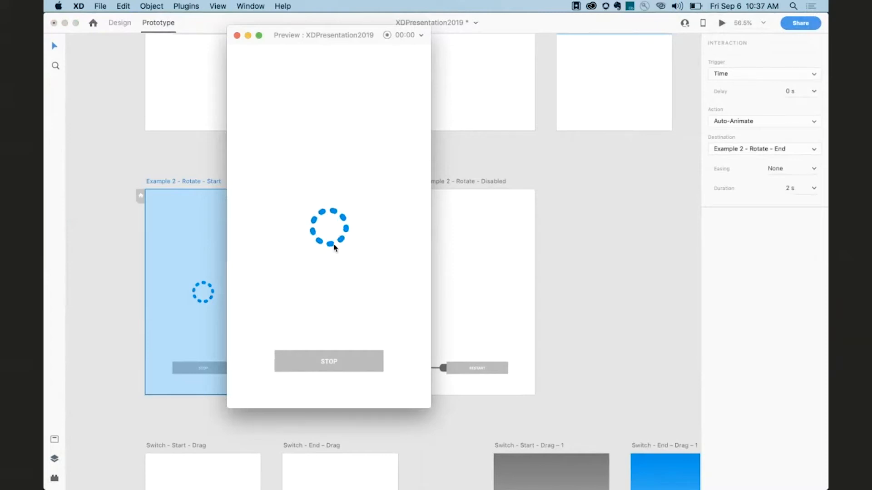
{"action": "left_click_drag", "start_coordinate": [331, 35], "coordinate": [515, 33]}
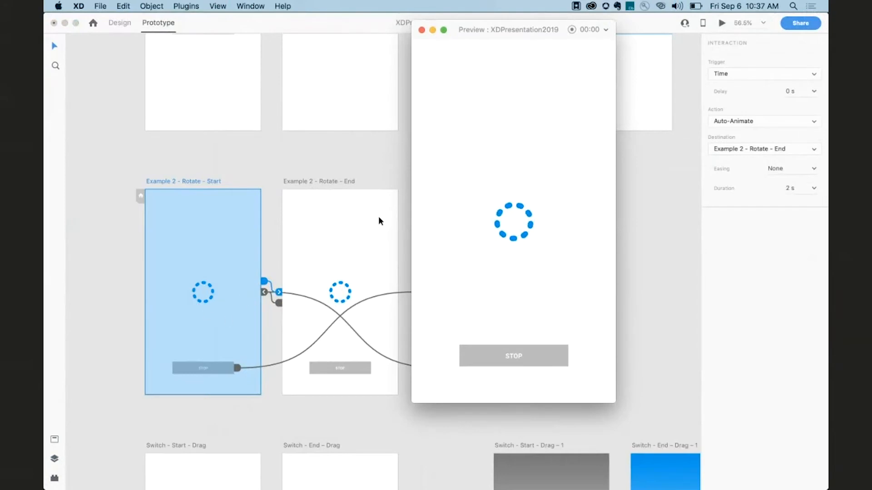
{"action": "left_click", "coordinate": [421, 29]}
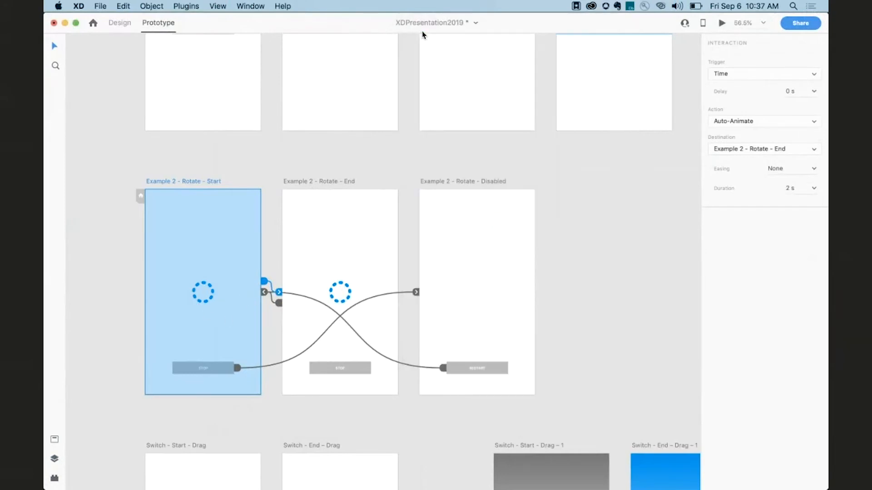
Preview Switch – Start – Drag – 1, dragging the toggle to switch from NIGHT to DAY, then close it.
{"action": "scroll", "coordinate": [457, 209], "scroll_direction": "down", "scroll_amount": 6}
{"action": "scroll", "coordinate": [457, 209], "scroll_direction": "right", "scroll_amount": 2}
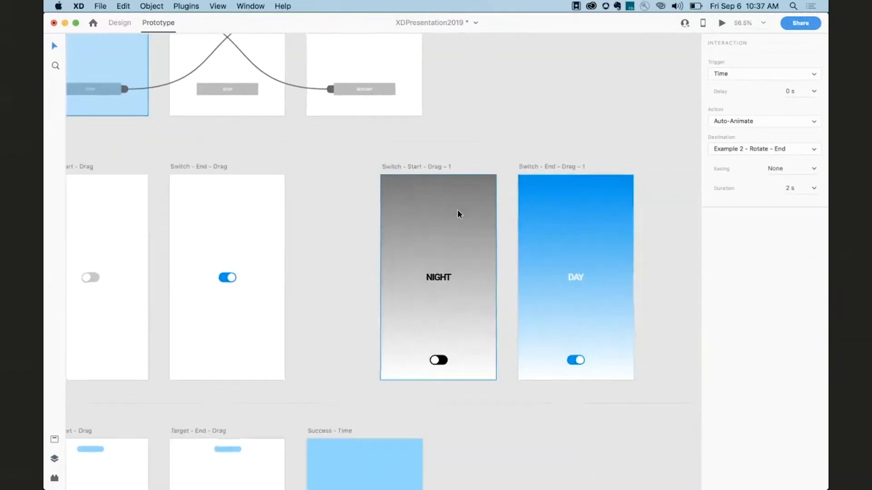
{"action": "scroll", "coordinate": [458, 213], "scroll_direction": "right", "scroll_amount": 2}
{"action": "scroll", "coordinate": [457, 213], "scroll_direction": "down", "scroll_amount": 1}
{"action": "left_click", "coordinate": [377, 153]}
{"action": "key", "text": "super+Return"}
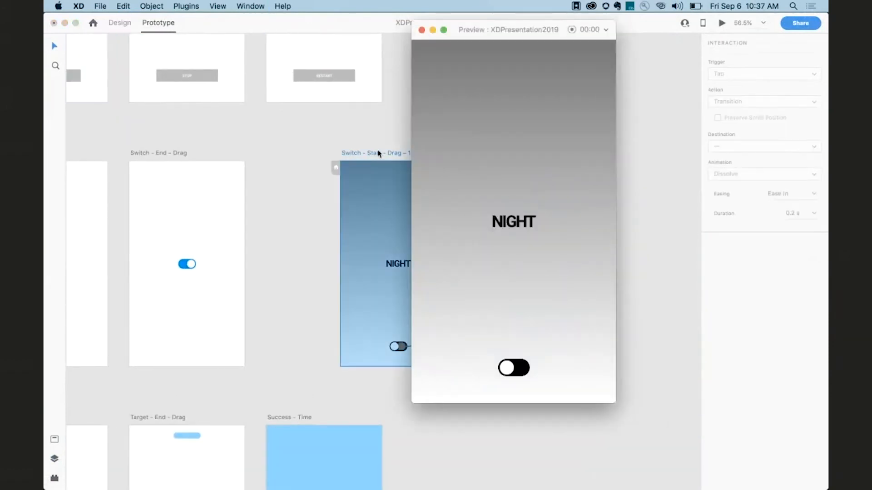
{"action": "mouse_move", "coordinate": [506, 370]}
{"action": "left_mouse_down"}
{"action": "mouse_move", "coordinate": [518, 373]}
{"action": "mouse_move", "coordinate": [511, 369]}
{"action": "left_mouse_up"}
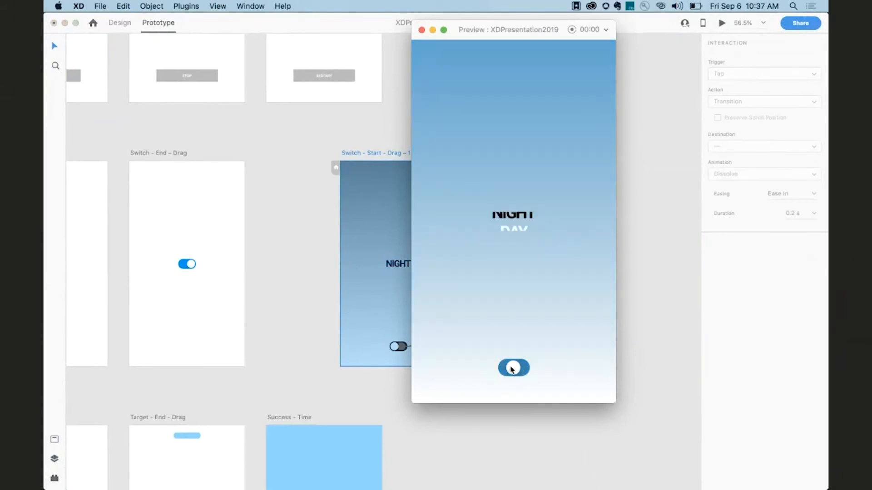
{"action": "left_click", "coordinate": [421, 30]}
Inspect the stacked NIGHT and DAY text layers on the Switch – Start – Drag – 1 and Switch – End – Drag – 1 artboards.
{"action": "scroll", "coordinate": [430, 220], "scroll_direction": "up", "scroll_amount": 3}
{"action": "scroll", "coordinate": [431, 220], "scroll_direction": "right", "scroll_amount": 3}
{"action": "scroll", "coordinate": [332, 254], "scroll_direction": "down", "scroll_amount": 1}
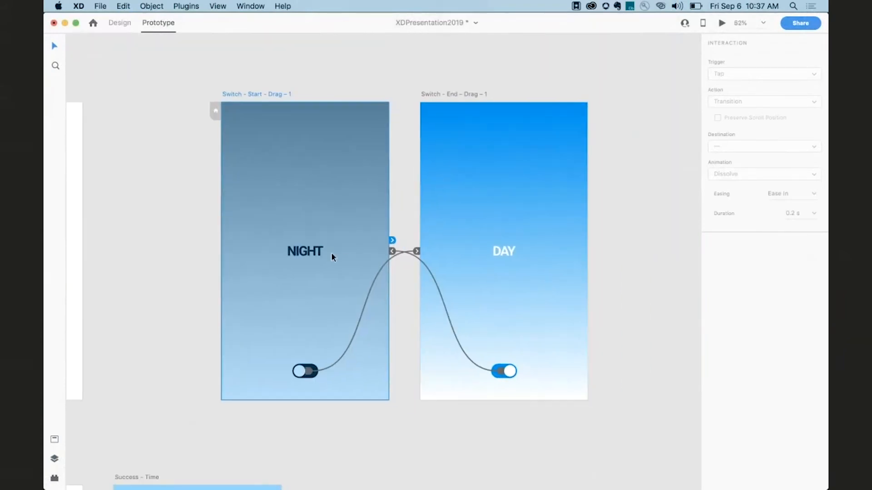
{"action": "left_click", "coordinate": [321, 255]}
{"action": "scroll", "coordinate": [319, 259], "scroll_direction": "up", "scroll_amount": 5}
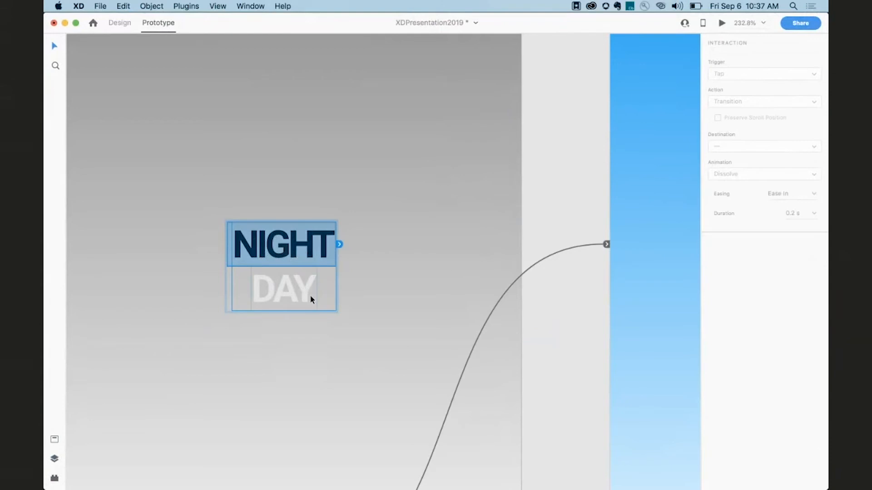
{"action": "left_click", "coordinate": [355, 298]}
{"action": "scroll", "coordinate": [296, 236], "scroll_direction": "right", "scroll_amount": 10}
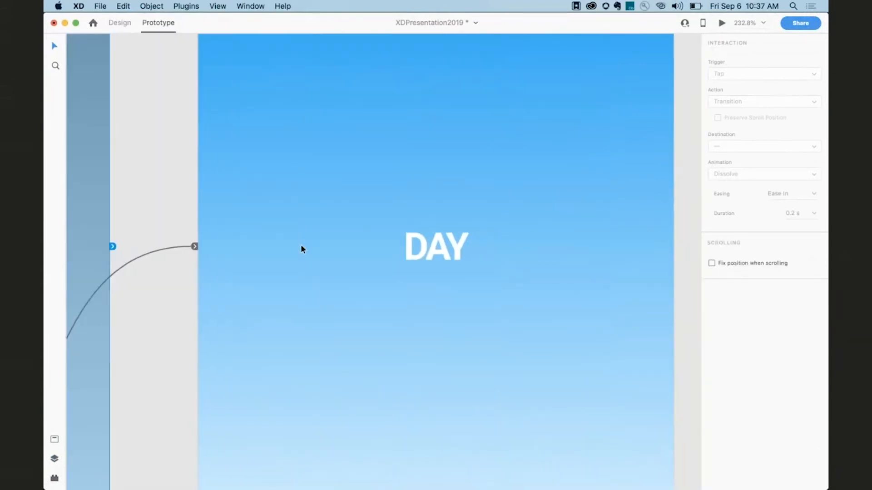
{"action": "left_click", "coordinate": [393, 244]}
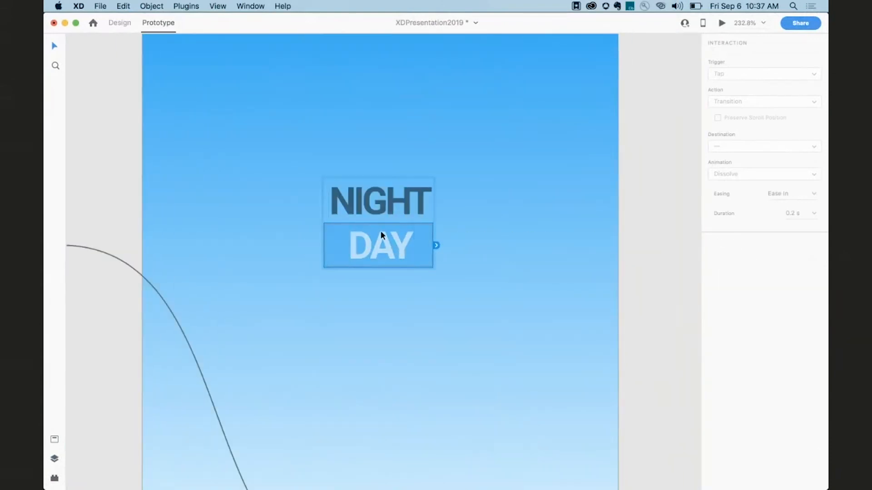
{"action": "scroll", "coordinate": [377, 304], "scroll_direction": "down", "scroll_amount": 5}
{"action": "left_click", "coordinate": [370, 309]}
{"action": "scroll", "coordinate": [367, 310], "scroll_direction": "down", "scroll_amount": 5}
{"action": "scroll", "coordinate": [367, 309], "scroll_direction": "left", "scroll_amount": 5}
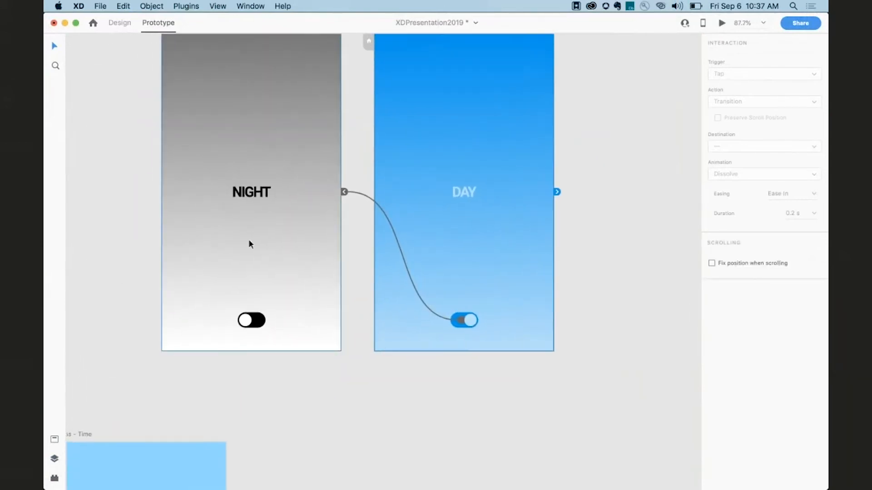
{"action": "scroll", "coordinate": [250, 239], "scroll_direction": "down", "scroll_amount": 3}
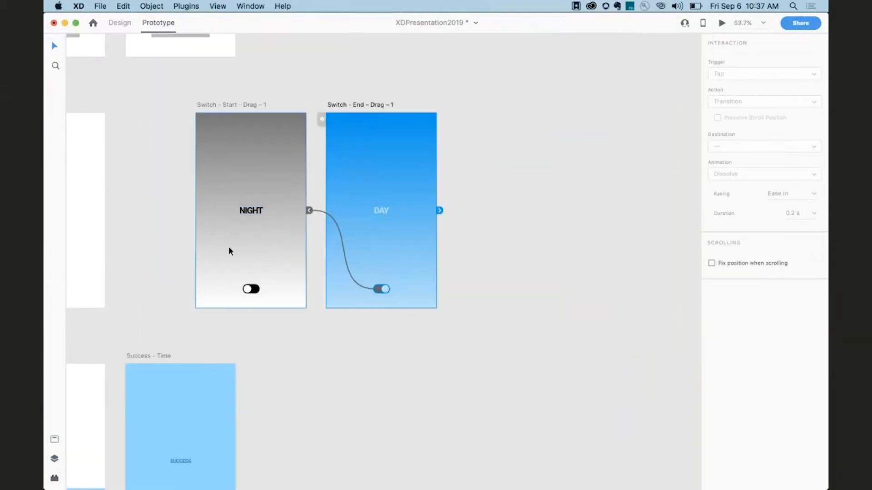
{"action": "scroll", "coordinate": [270, 238], "scroll_direction": "down", "scroll_amount": 3}
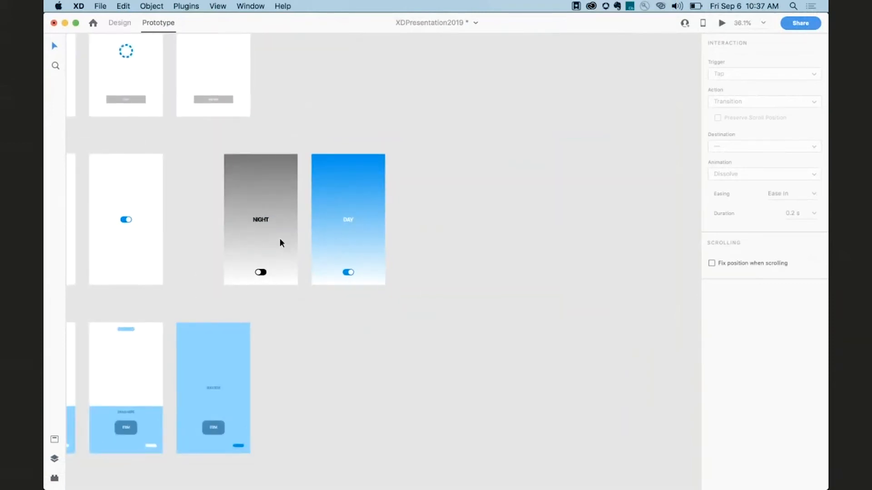
Preview the Web 1280 – 1 prototype, switching between the narrow and wide dashboard layouts.
{"action": "scroll", "coordinate": [273, 239], "scroll_direction": "left", "scroll_amount": 5}
{"action": "scroll", "coordinate": [272, 239], "scroll_direction": "down", "scroll_amount": 15}
{"action": "scroll", "coordinate": [280, 243], "scroll_direction": "down", "scroll_amount": 3}
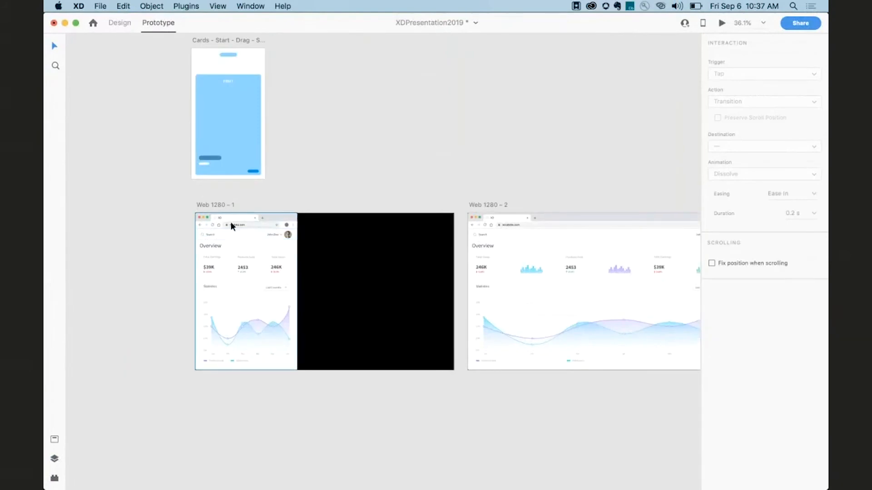
{"action": "left_click", "coordinate": [220, 205]}
{"action": "key", "text": "super+Return"}
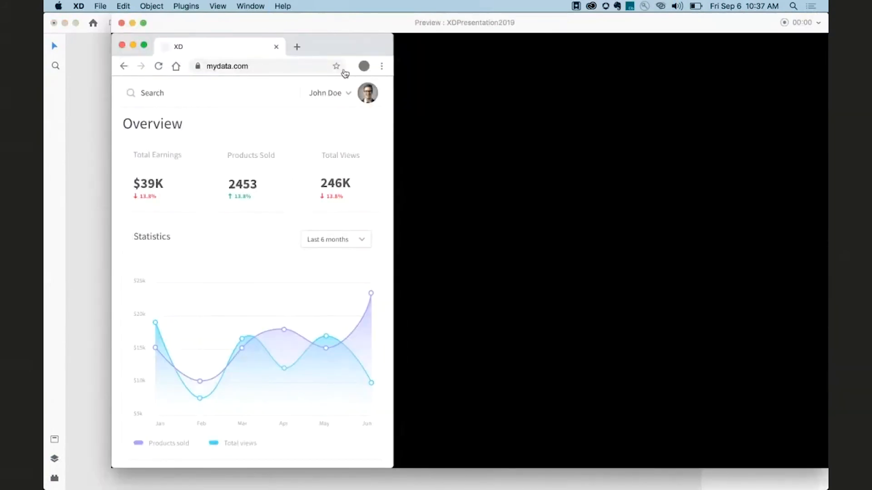
{"action": "left_click", "coordinate": [362, 68]}
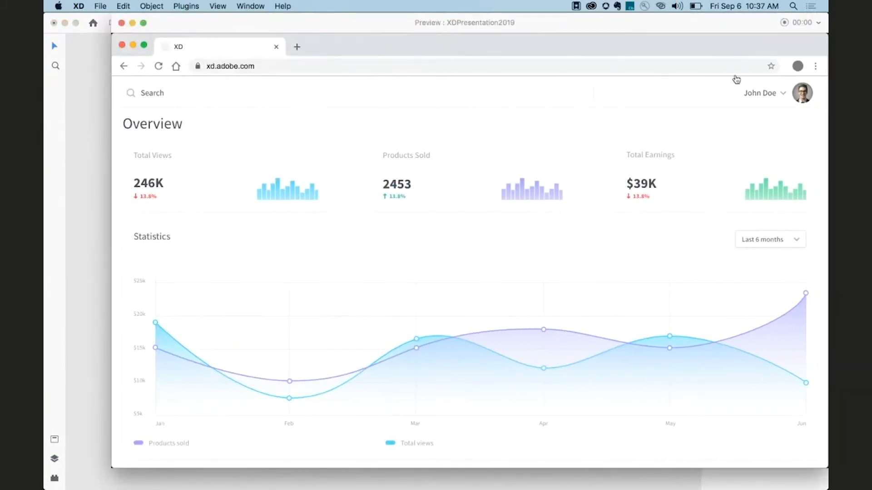
{"action": "left_click", "coordinate": [792, 66]}
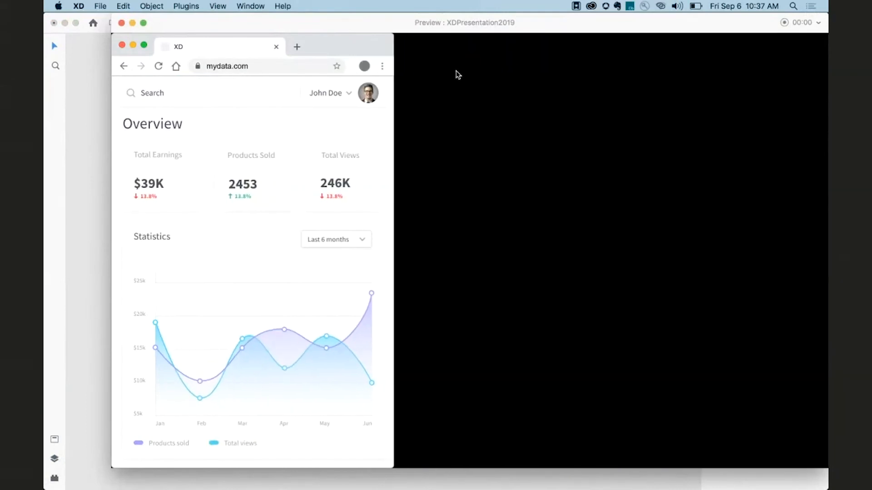
Switch the dashboard preview to its wide layout, then close the preview window.
{"action": "left_click", "coordinate": [363, 66]}
{"action": "left_click", "coordinate": [121, 23]}
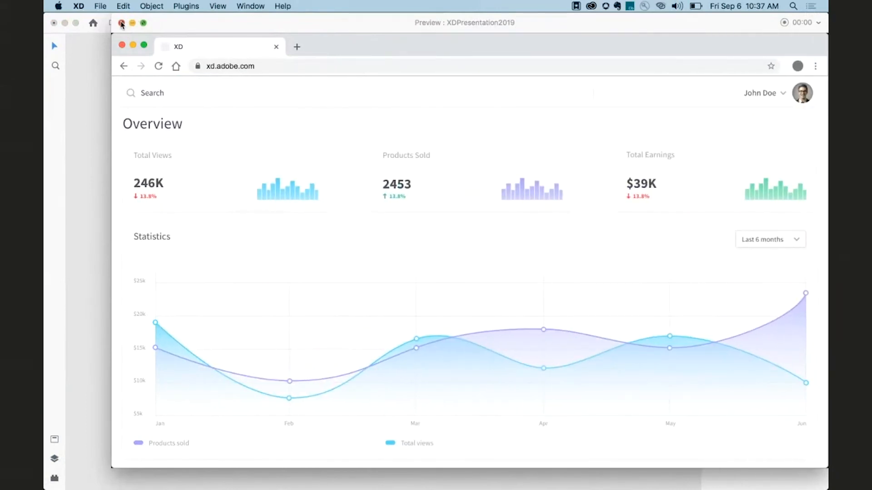
Set the black launch artboard's interaction trigger to Voice with the command "Start Game", then preview and close the prototype.
{"action": "scroll", "coordinate": [297, 276], "scroll_direction": "down", "scroll_amount": 6}
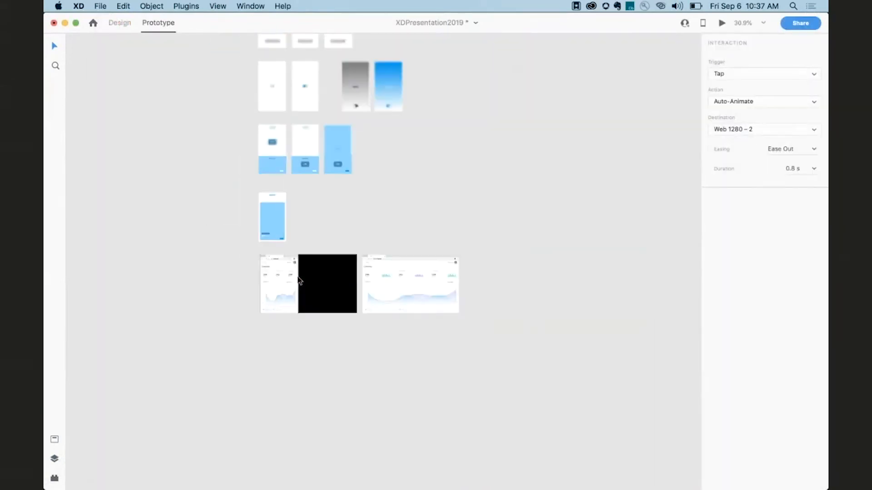
{"action": "scroll", "coordinate": [297, 276], "scroll_direction": "left", "scroll_amount": 12}
{"action": "scroll", "coordinate": [297, 276], "scroll_direction": "left", "scroll_amount": 7}
{"action": "scroll", "coordinate": [297, 276], "scroll_direction": "down", "scroll_amount": 4}
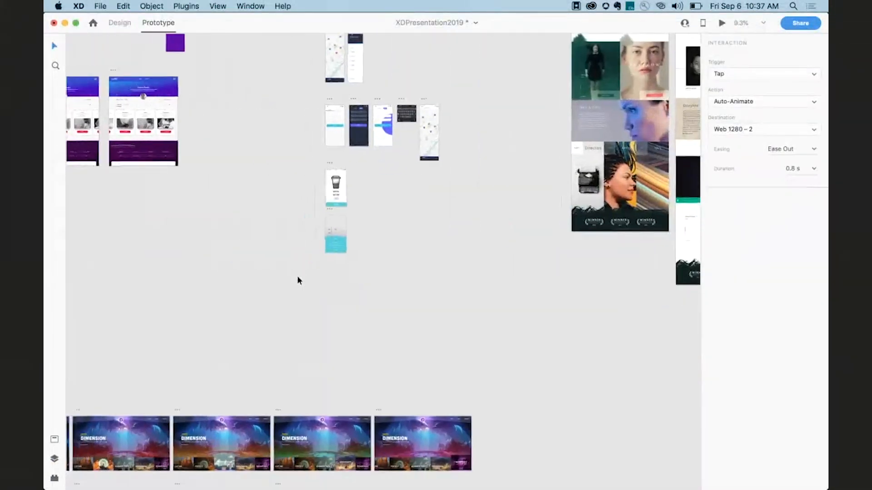
{"action": "scroll", "coordinate": [298, 276], "scroll_direction": "left", "scroll_amount": 5}
{"action": "scroll", "coordinate": [298, 277], "scroll_direction": "up", "scroll_amount": 1}
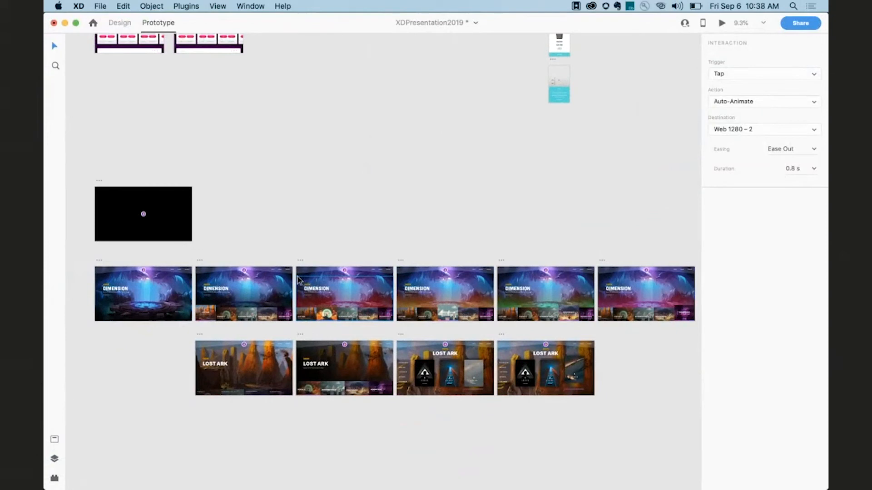
{"action": "scroll", "coordinate": [298, 278], "scroll_direction": "up", "scroll_amount": 1}
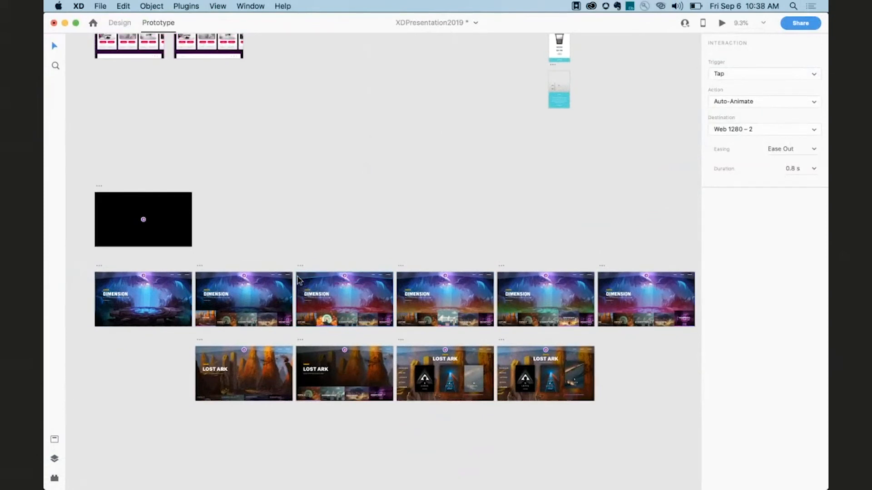
{"action": "scroll", "coordinate": [298, 279], "scroll_direction": "up", "scroll_amount": 2}
{"action": "scroll", "coordinate": [176, 266], "scroll_direction": "up", "scroll_amount": 5}
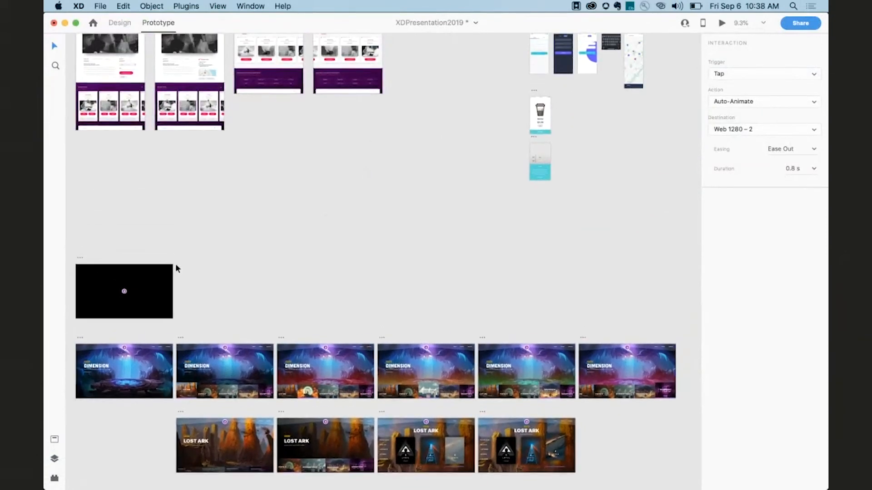
{"action": "scroll", "coordinate": [176, 265], "scroll_direction": "down", "scroll_amount": 4}
{"action": "scroll", "coordinate": [176, 265], "scroll_direction": "left", "scroll_amount": 2}
{"action": "left_click", "coordinate": [110, 199]}
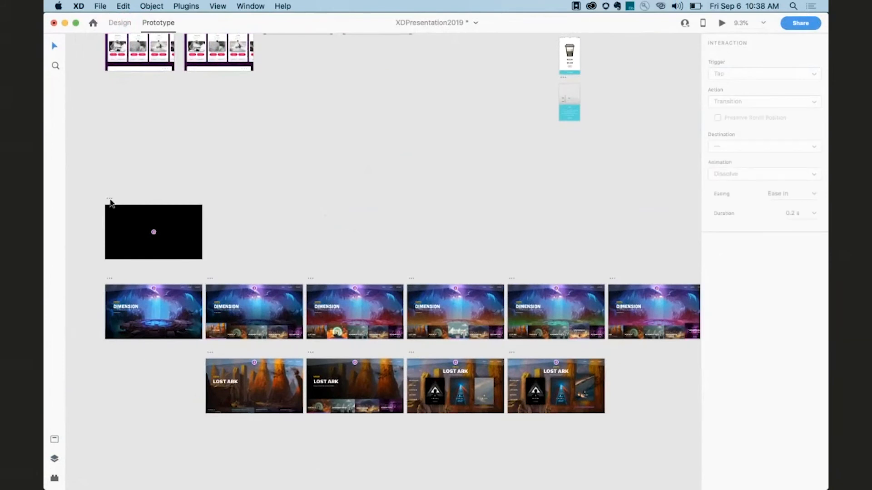
{"action": "scroll", "coordinate": [165, 241], "scroll_direction": "up", "scroll_amount": 2}
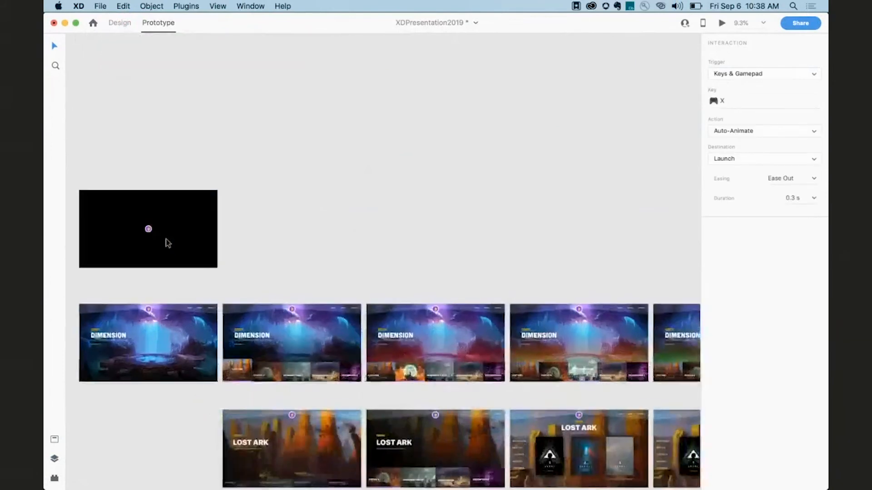
{"action": "scroll", "coordinate": [165, 239], "scroll_direction": "up", "scroll_amount": 2}
{"action": "scroll", "coordinate": [165, 238], "scroll_direction": "down", "scroll_amount": 1}
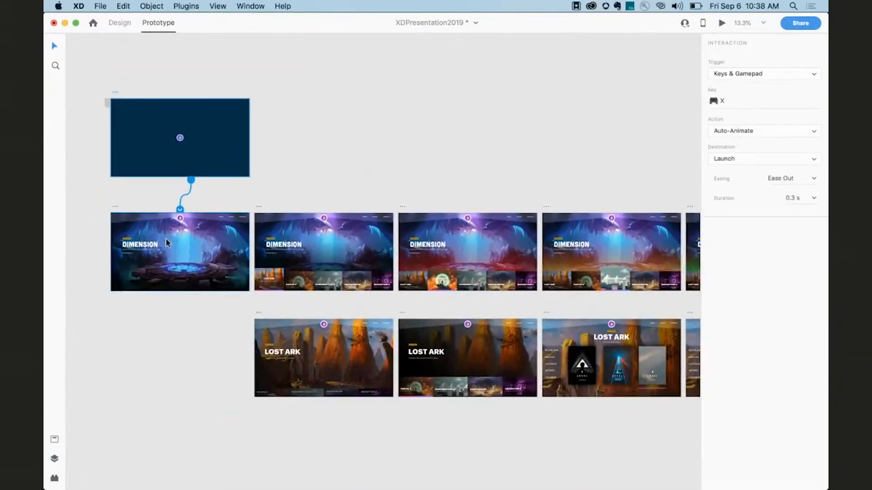
{"action": "scroll", "coordinate": [165, 238], "scroll_direction": "right", "scroll_amount": 2}
{"action": "scroll", "coordinate": [165, 238], "scroll_direction": "down", "scroll_amount": 1}
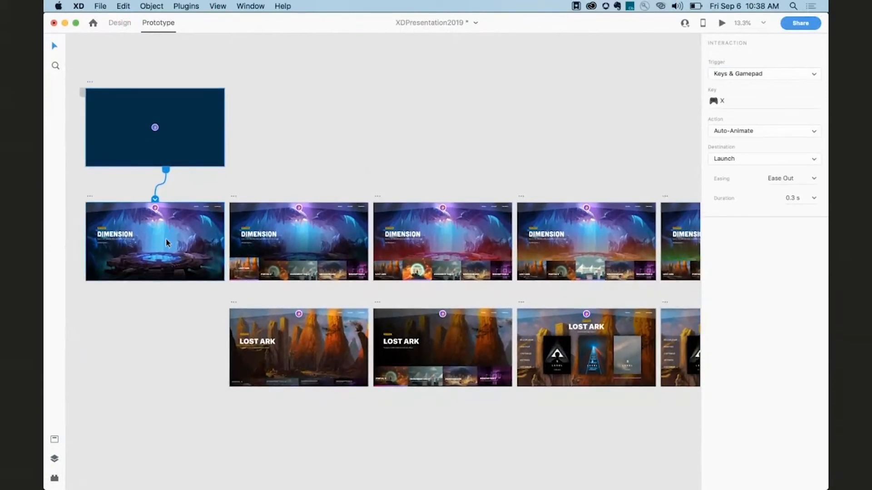
{"action": "scroll", "coordinate": [166, 240], "scroll_direction": "down", "scroll_amount": 1}
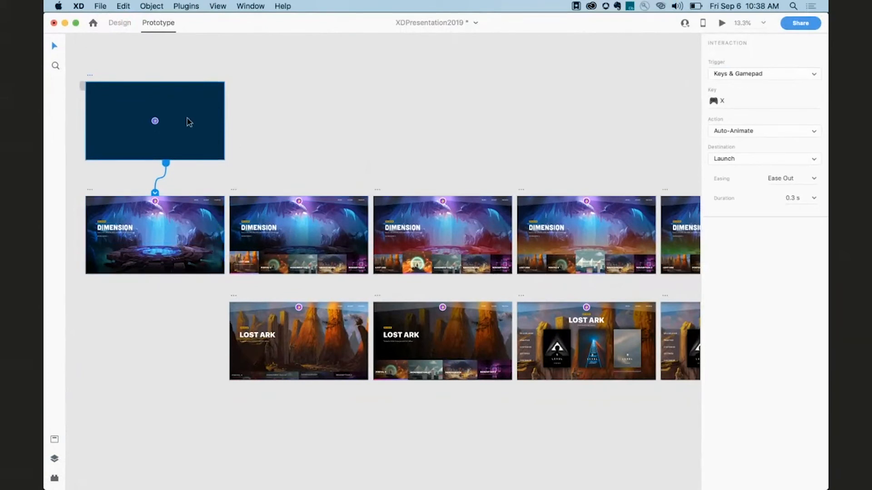
{"action": "left_click", "coordinate": [734, 103]}
{"action": "left_click", "coordinate": [725, 74]}
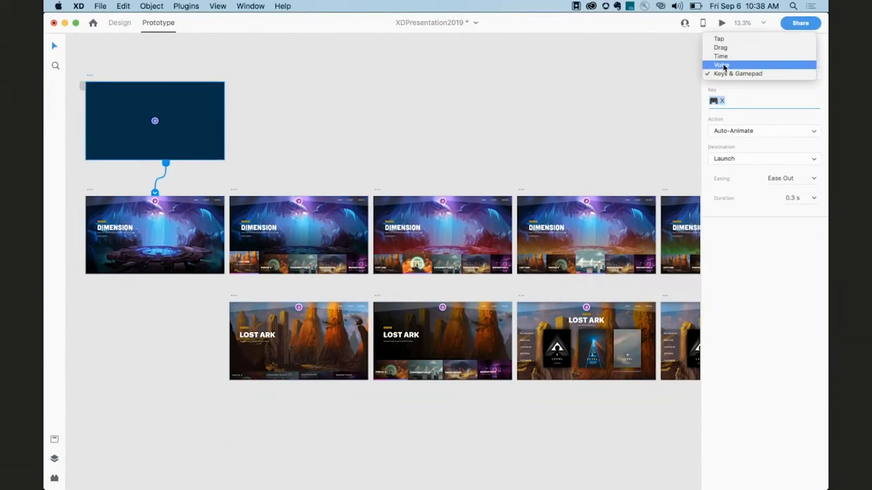
{"action": "left_click", "coordinate": [724, 67]}
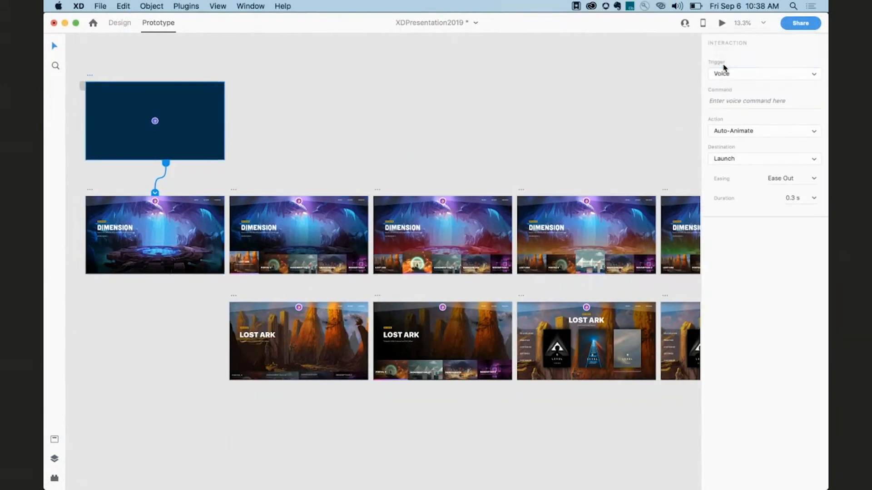
{"action": "left_click", "coordinate": [727, 103]}
{"action": "type", "text": "Start Game"}
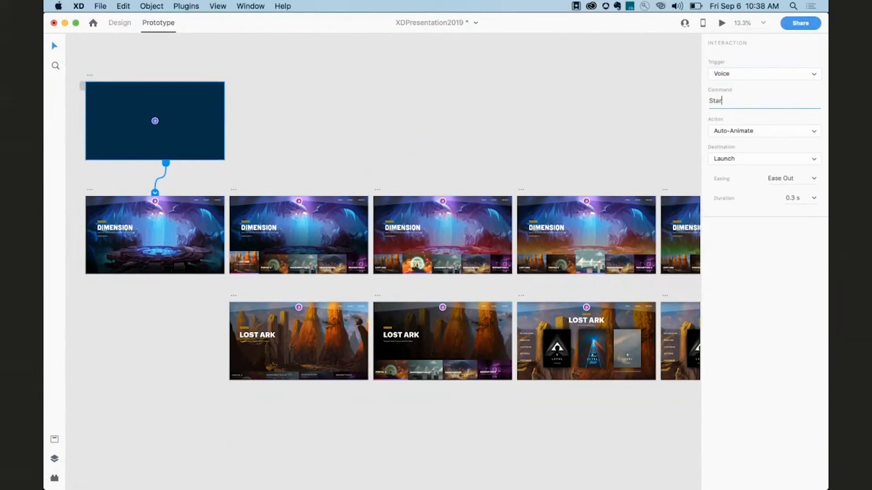
{"action": "key", "text": "Return"}
{"action": "key", "text": "super+Return"}
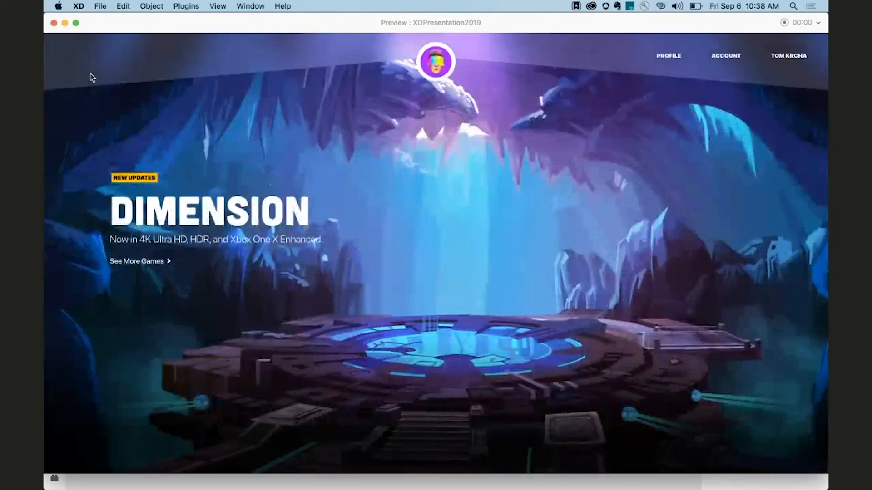
{"action": "left_click", "coordinate": [54, 23]}
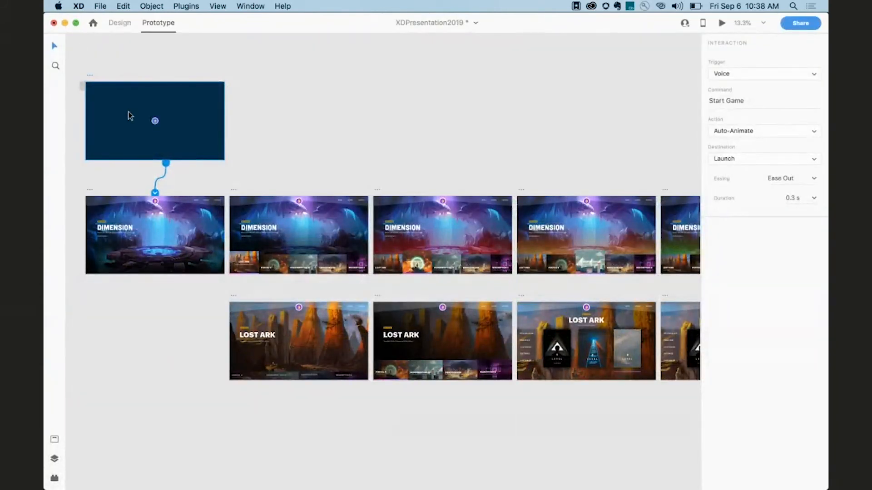
Give the first DIMENSION artboard a Time trigger with a Speech Playback action saying "Game started".
{"action": "left_click", "coordinate": [90, 197]}
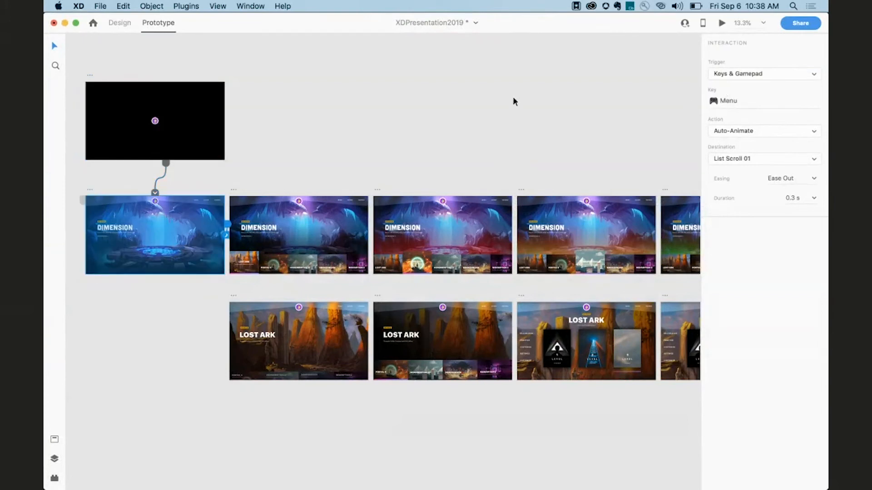
{"action": "left_click", "coordinate": [728, 76]}
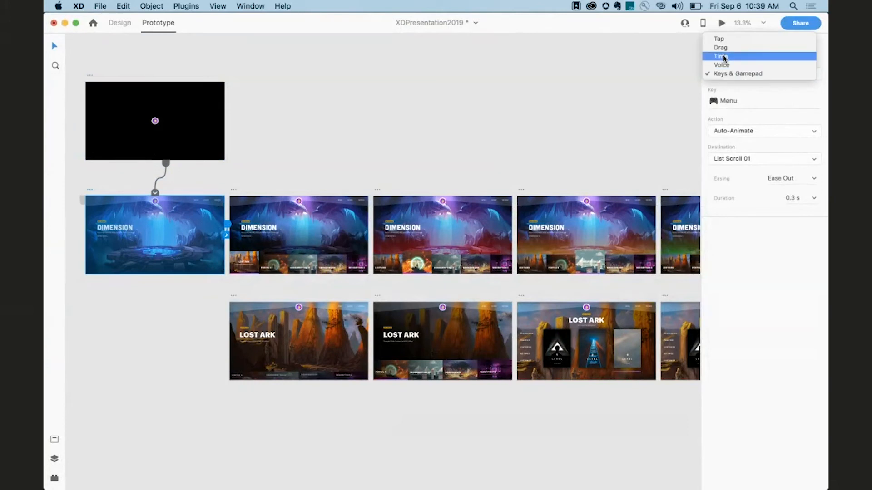
{"action": "left_click", "coordinate": [725, 57]}
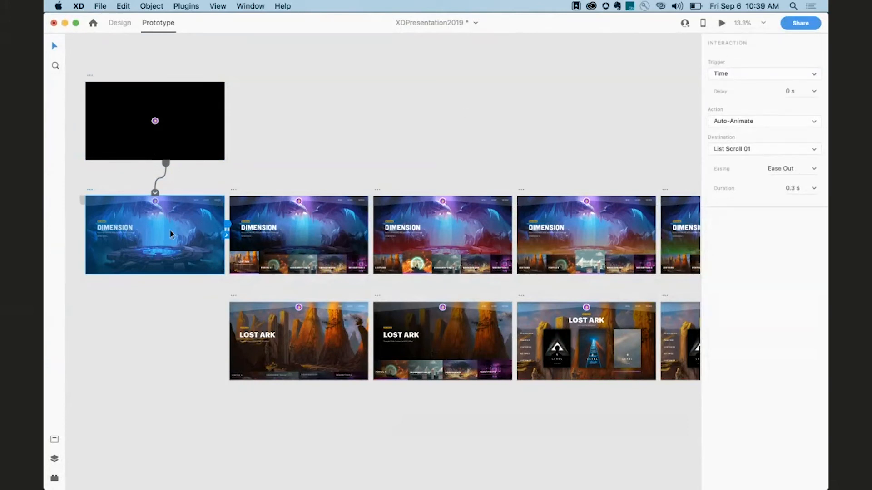
{"action": "left_click", "coordinate": [726, 120]}
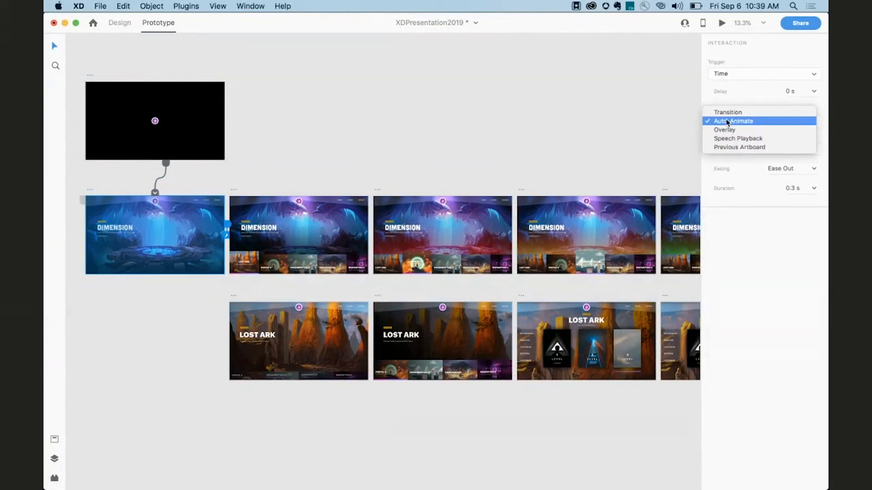
{"action": "left_click", "coordinate": [727, 138]}
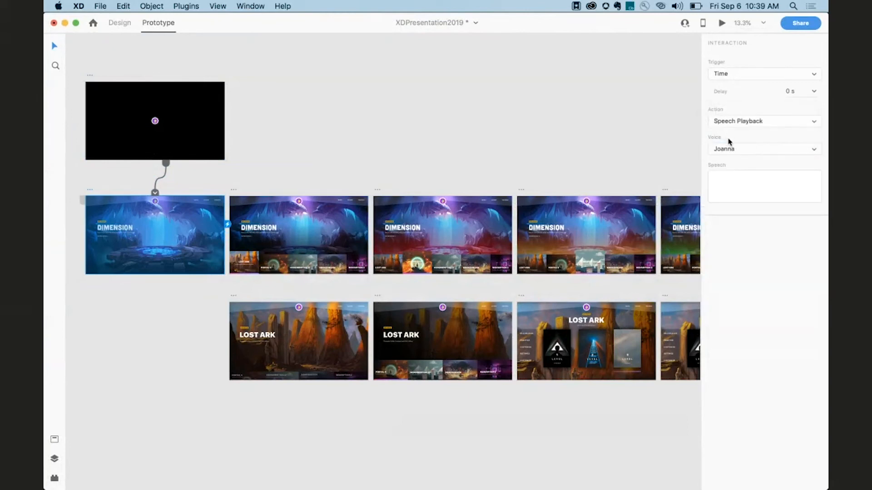
{"action": "type", "text": "Game started"}
{"action": "key", "text": "XF86AudioRaiseVolume"}
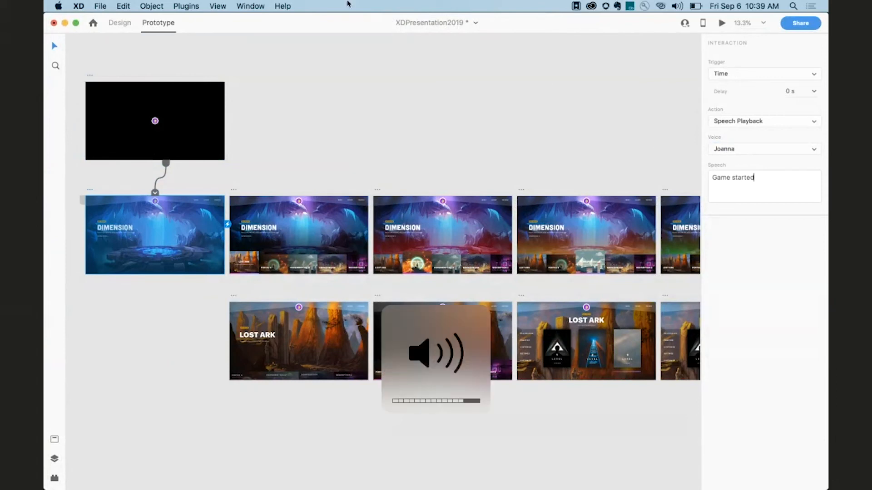
Preview the prototype from the black launch artboard, then close the preview.
{"action": "left_click", "coordinate": [89, 78]}
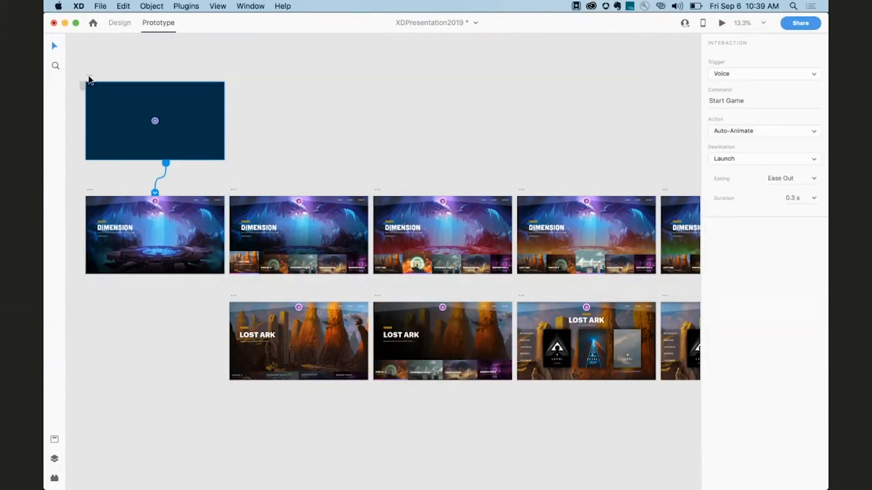
{"action": "key", "text": "super+Return"}
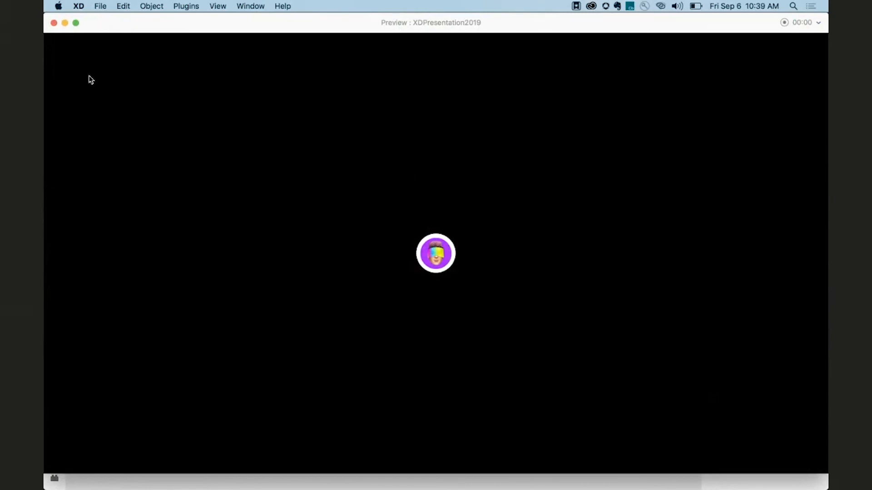
{"action": "left_click", "coordinate": [92, 80]}
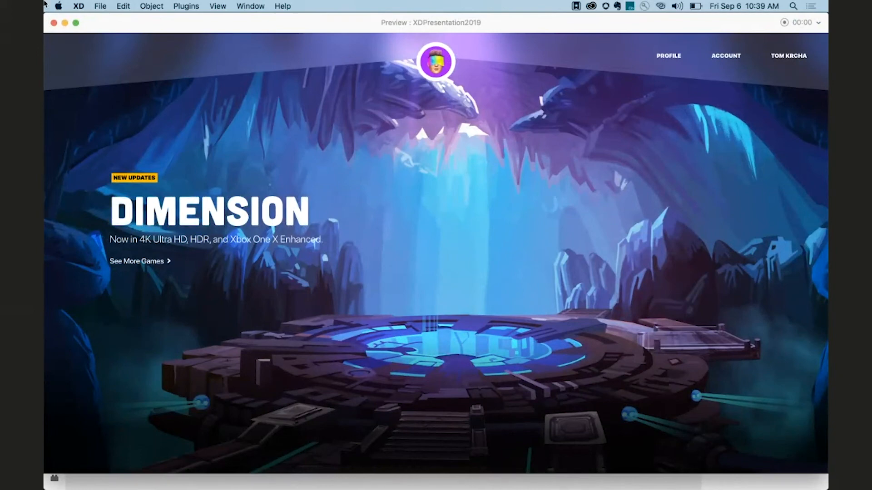
{"action": "left_click", "coordinate": [54, 22]}
Deselect everything and survey the other artboard groups across the canvas.
{"action": "left_click", "coordinate": [298, 182]}
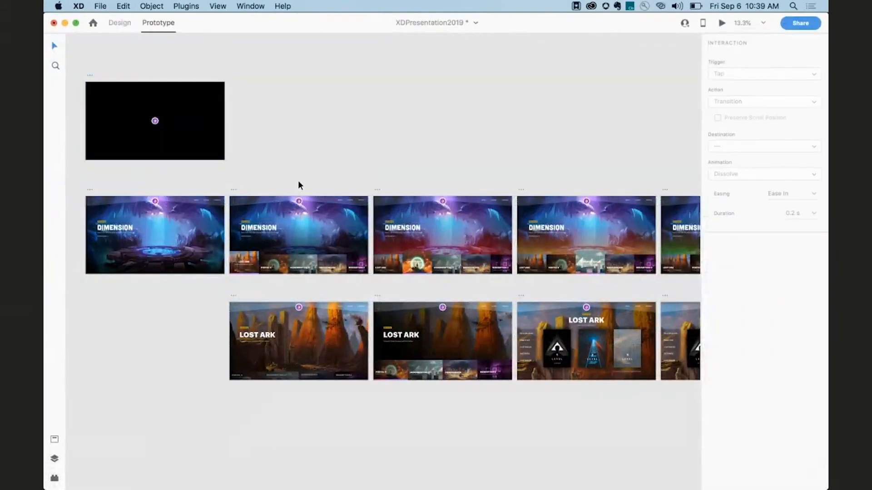
{"action": "scroll", "coordinate": [299, 181], "scroll_direction": "down", "scroll_amount": 3}
{"action": "scroll", "coordinate": [298, 181], "scroll_direction": "up", "scroll_amount": 3}
{"action": "scroll", "coordinate": [298, 182], "scroll_direction": "right", "scroll_amount": 1}
{"action": "scroll", "coordinate": [298, 182], "scroll_direction": "right", "scroll_amount": 3}
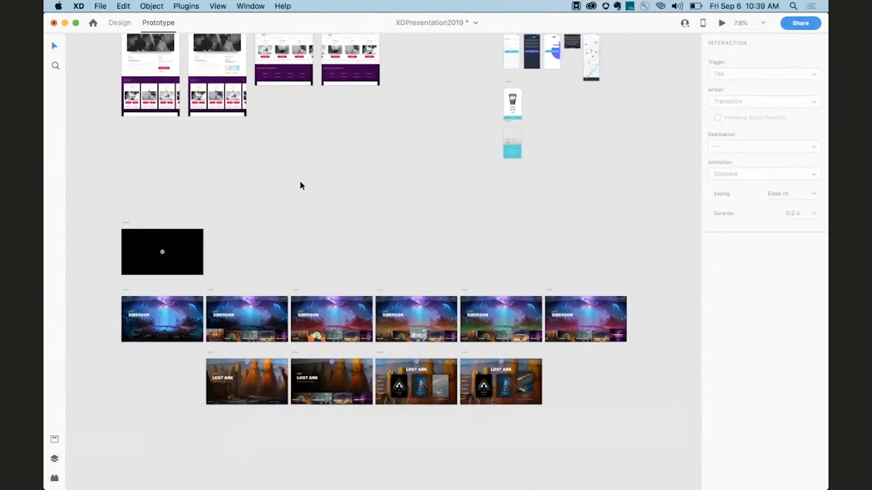
{"action": "scroll", "coordinate": [300, 183], "scroll_direction": "up", "scroll_amount": 2}
{"action": "scroll", "coordinate": [300, 185], "scroll_direction": "up", "scroll_amount": 10}
{"action": "scroll", "coordinate": [300, 185], "scroll_direction": "right", "scroll_amount": 10}
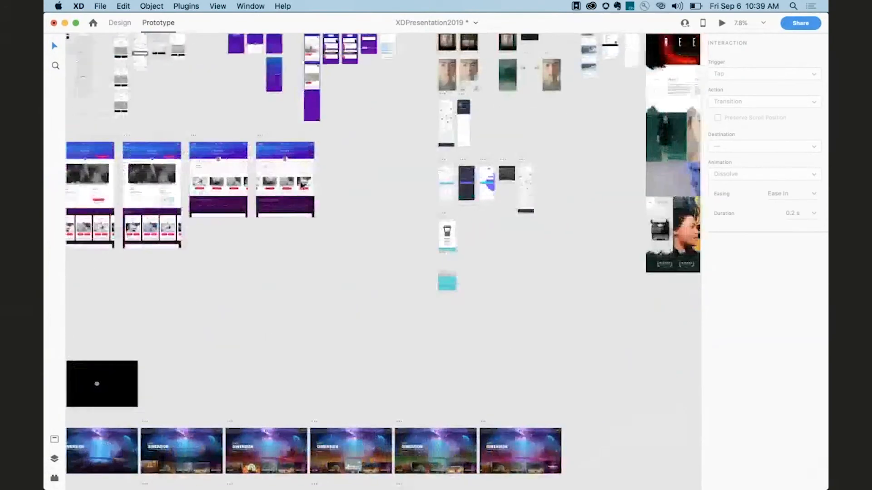
{"action": "scroll", "coordinate": [300, 180], "scroll_direction": "down", "scroll_amount": 5}
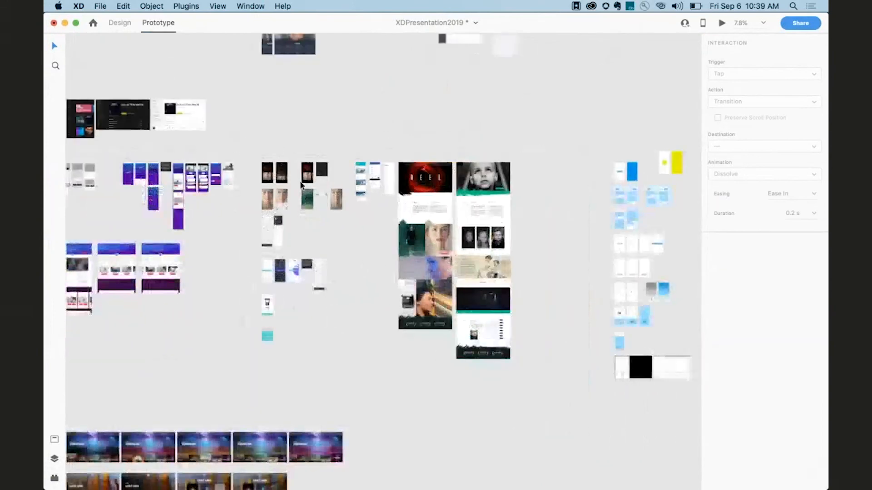
{"action": "scroll", "coordinate": [356, 175], "scroll_direction": "left", "scroll_amount": 2}
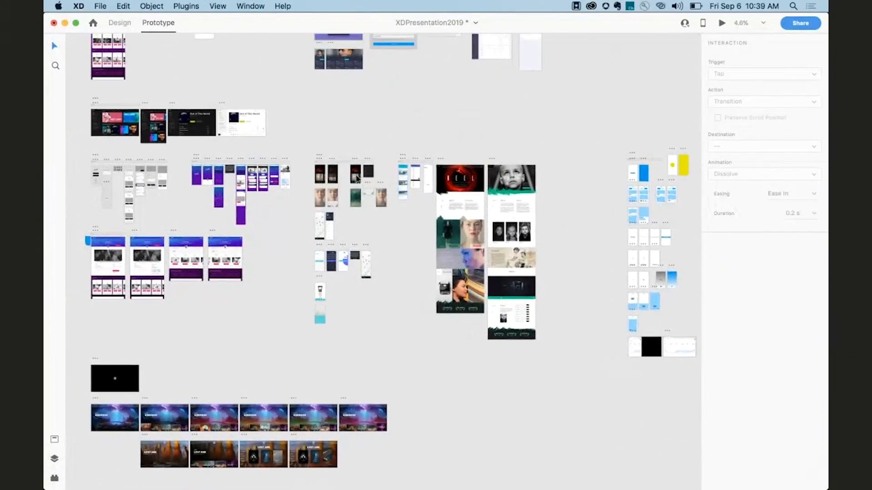
{"action": "scroll", "coordinate": [357, 168], "scroll_direction": "up", "scroll_amount": 15}
{"action": "scroll", "coordinate": [356, 168], "scroll_direction": "right", "scroll_amount": 8}
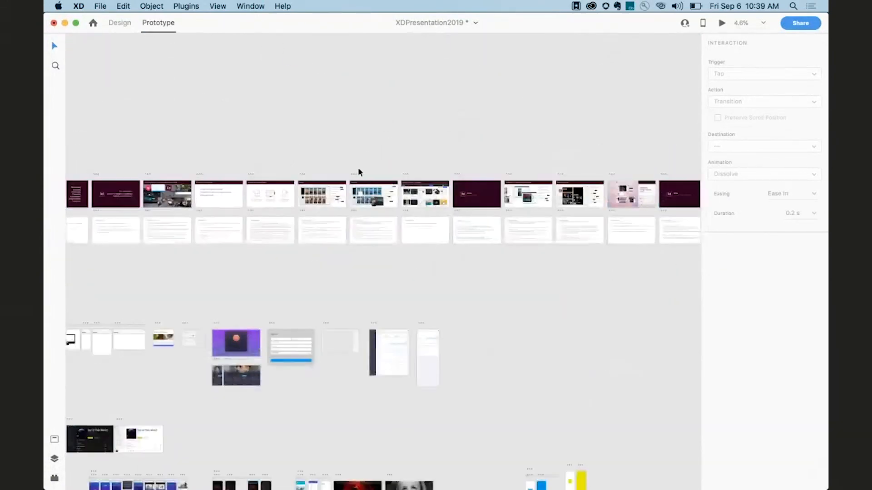
{"action": "scroll", "coordinate": [409, 246], "scroll_direction": "up", "scroll_amount": 8}
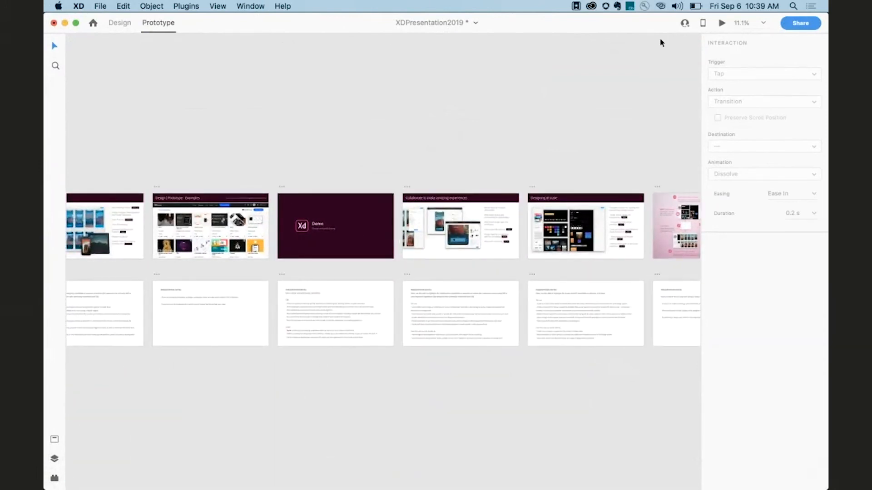
{"action": "scroll", "coordinate": [568, 145], "scroll_direction": "down", "scroll_amount": 6}
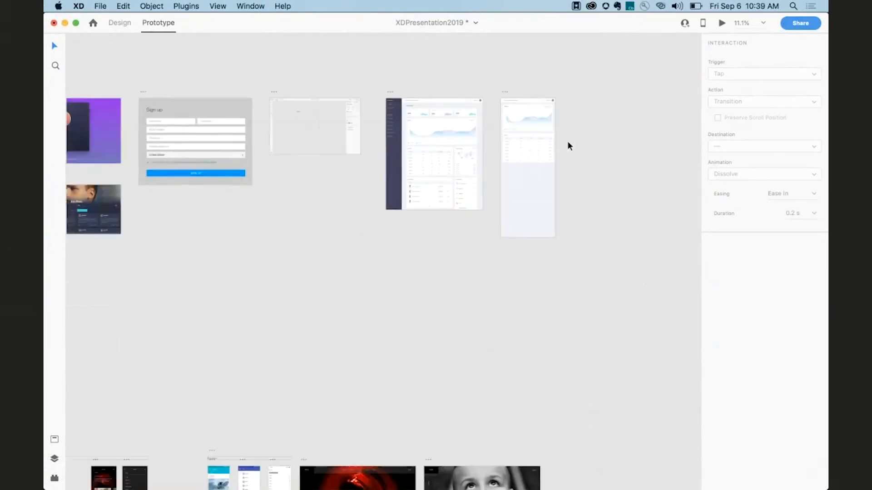
{"action": "scroll", "coordinate": [568, 142], "scroll_direction": "down", "scroll_amount": 3}
{"action": "scroll", "coordinate": [567, 142], "scroll_direction": "left", "scroll_amount": 1}
{"action": "scroll", "coordinate": [240, 210], "scroll_direction": "up", "scroll_amount": 4}
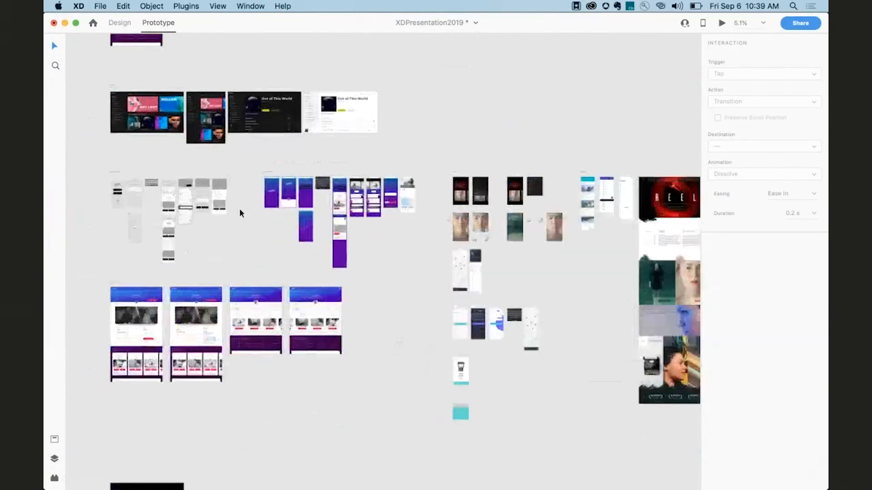
{"action": "scroll", "coordinate": [239, 209], "scroll_direction": "down", "scroll_amount": 2}
{"action": "scroll", "coordinate": [240, 210], "scroll_direction": "left", "scroll_amount": 1}
{"action": "scroll", "coordinate": [240, 210], "scroll_direction": "up", "scroll_amount": 3}
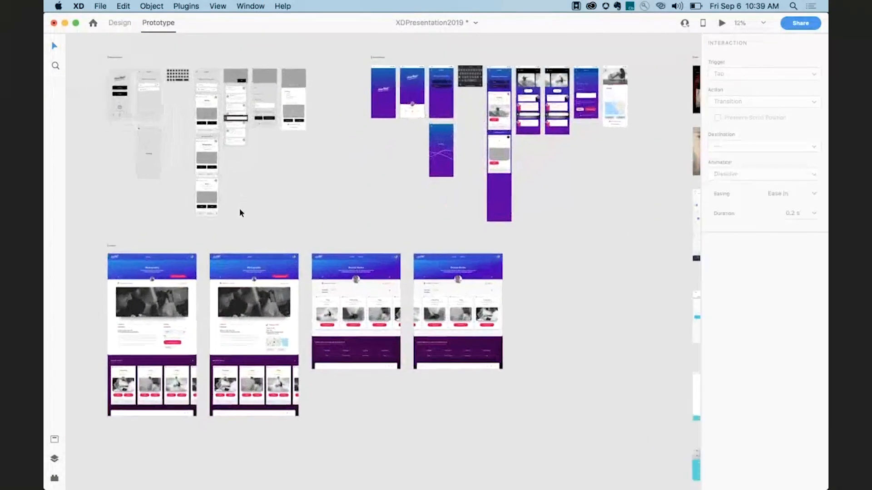
Preview the website prototype from the booking artboard, request a booking, open the profile, and close the preview.
{"action": "scroll", "coordinate": [240, 210], "scroll_direction": "down", "scroll_amount": 2}
{"action": "scroll", "coordinate": [137, 216], "scroll_direction": "up", "scroll_amount": 3}
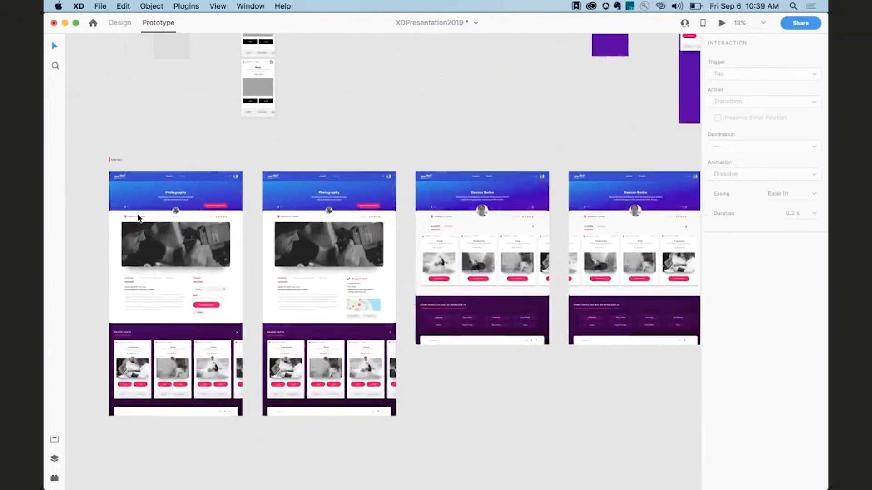
{"action": "left_click", "coordinate": [129, 155]}
{"action": "key", "text": "super+Return"}
{"action": "scroll", "coordinate": [304, 228], "scroll_direction": "down", "scroll_amount": 10}
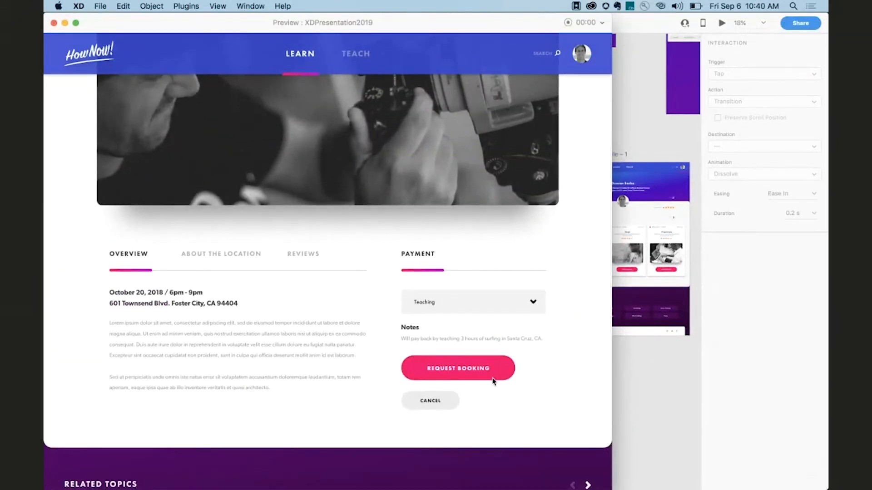
{"action": "left_click", "coordinate": [491, 377]}
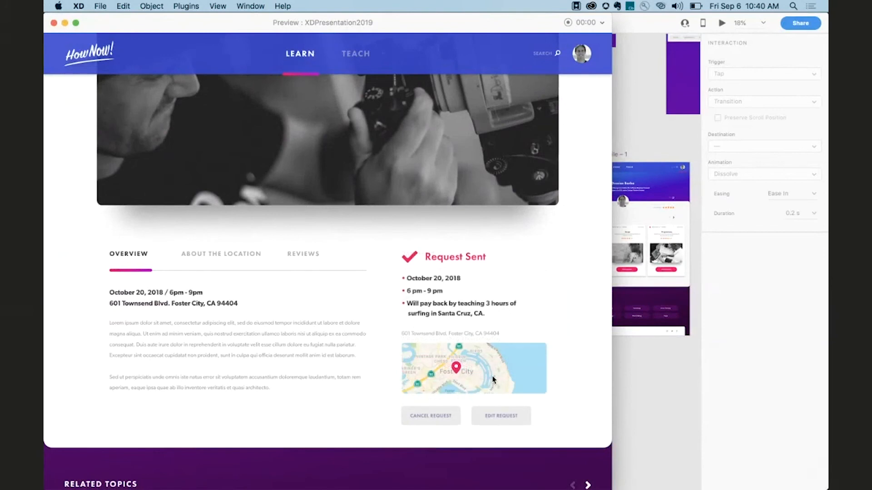
{"action": "left_click", "coordinate": [581, 55]}
{"action": "left_click", "coordinate": [53, 24]}
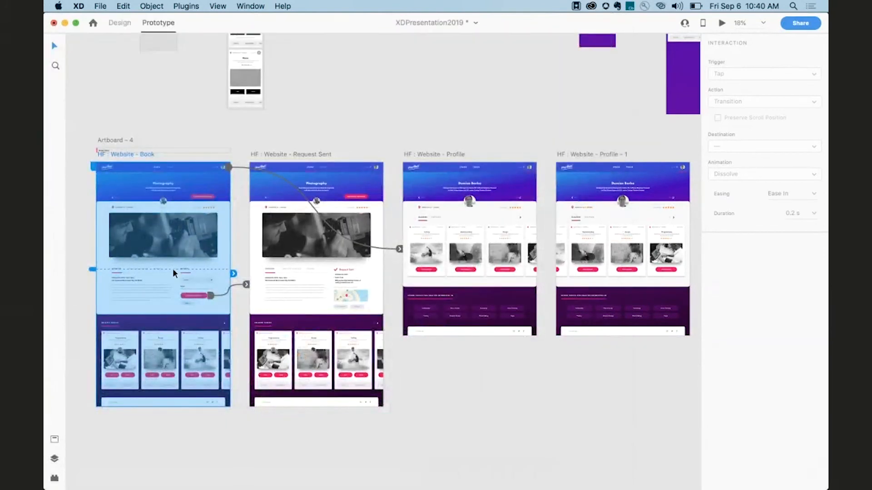
Share the document for development with assets included, create the link, and open it in the browser.
{"action": "scroll", "coordinate": [172, 268], "scroll_direction": "down", "scroll_amount": 1}
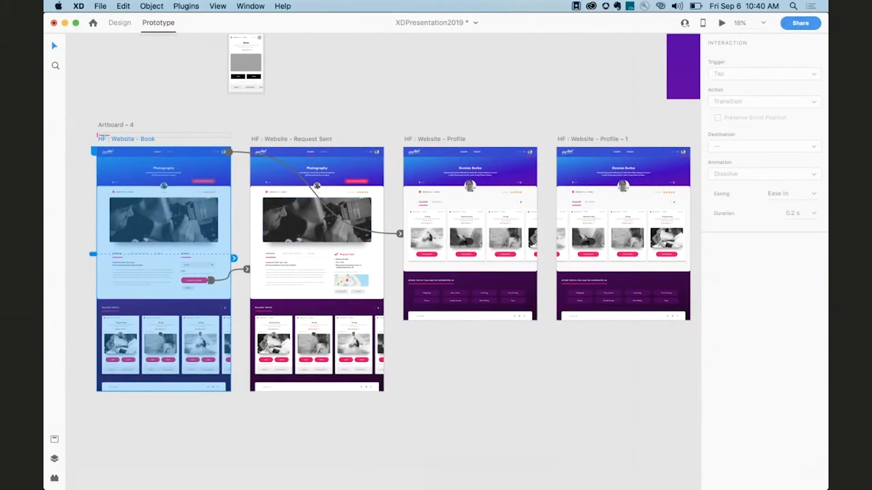
{"action": "left_click", "coordinate": [812, 25]}
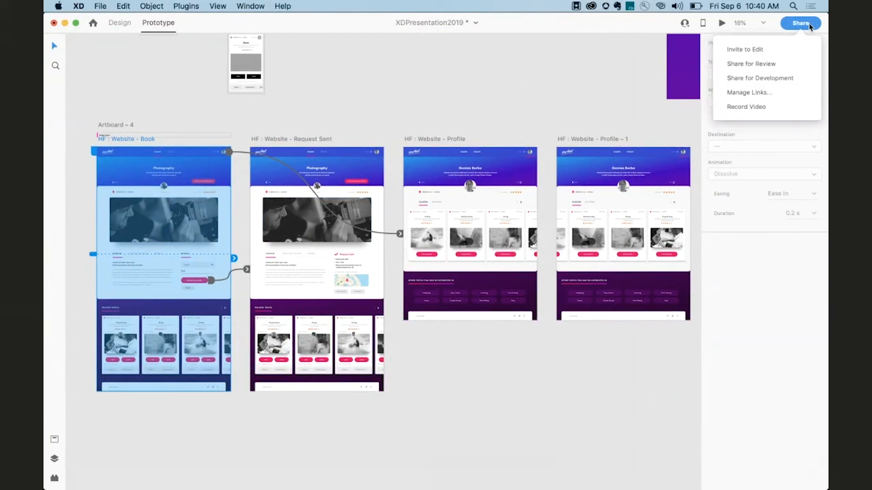
{"action": "left_click", "coordinate": [771, 78]}
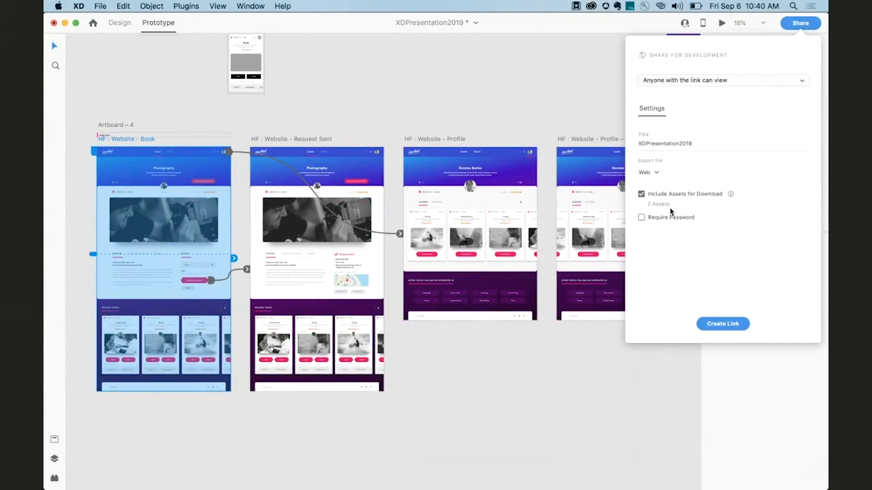
{"action": "left_click", "coordinate": [723, 323]}
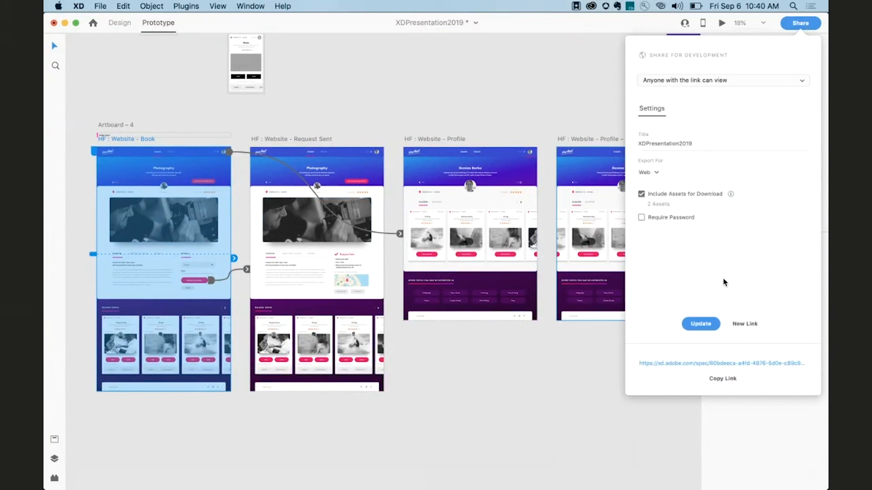
{"action": "left_click", "coordinate": [723, 364]}
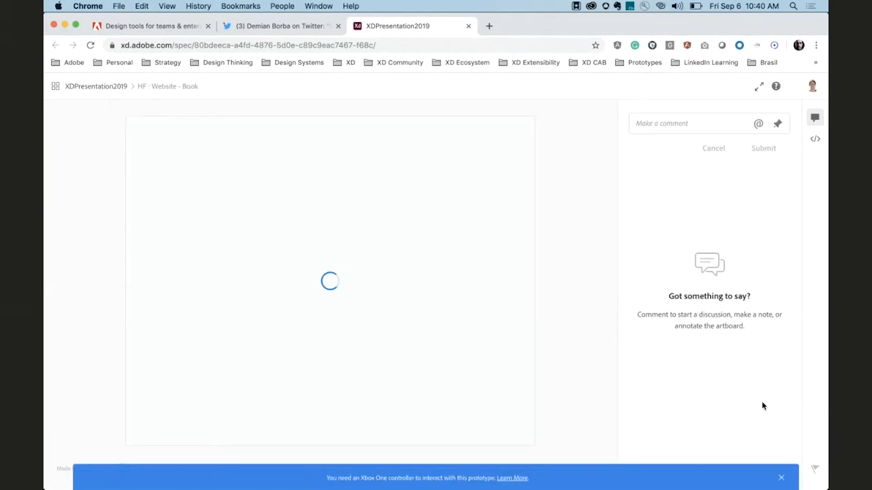
Dismiss the banner, hide the comments panel, and view the shared prototype full screen down to the booking form.
{"action": "left_click", "coordinate": [782, 477]}
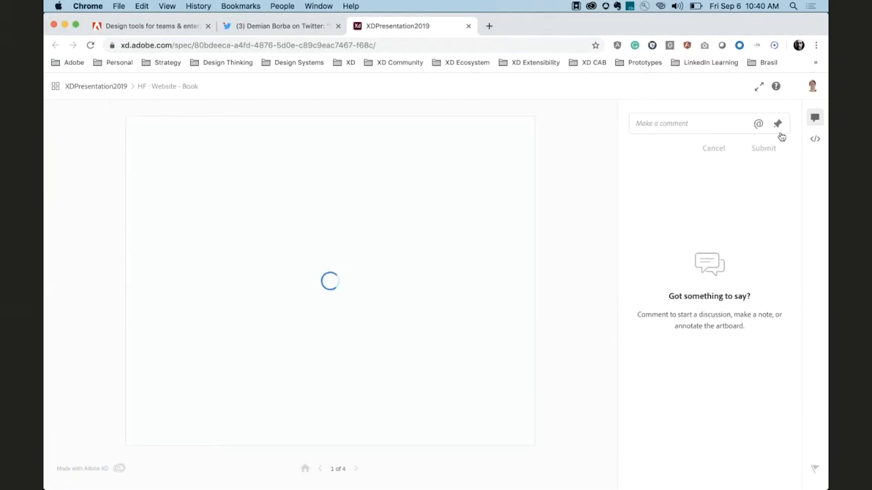
{"action": "left_click", "coordinate": [813, 121]}
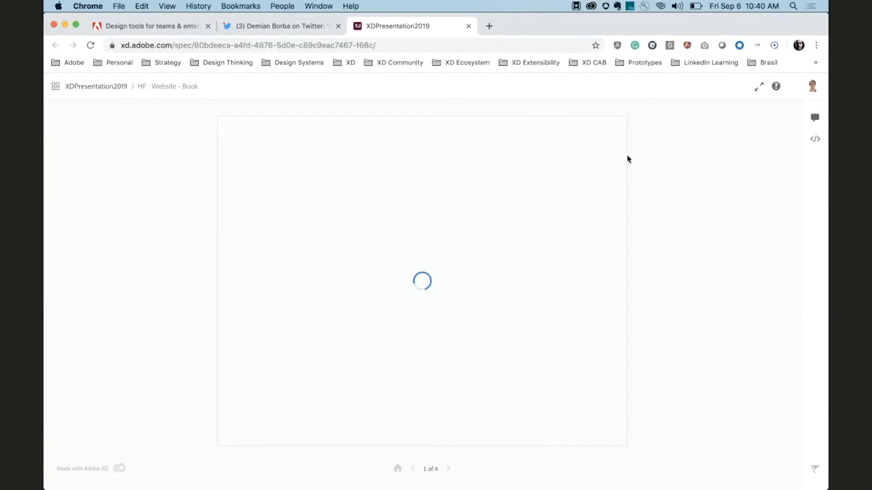
{"action": "left_click", "coordinate": [758, 88]}
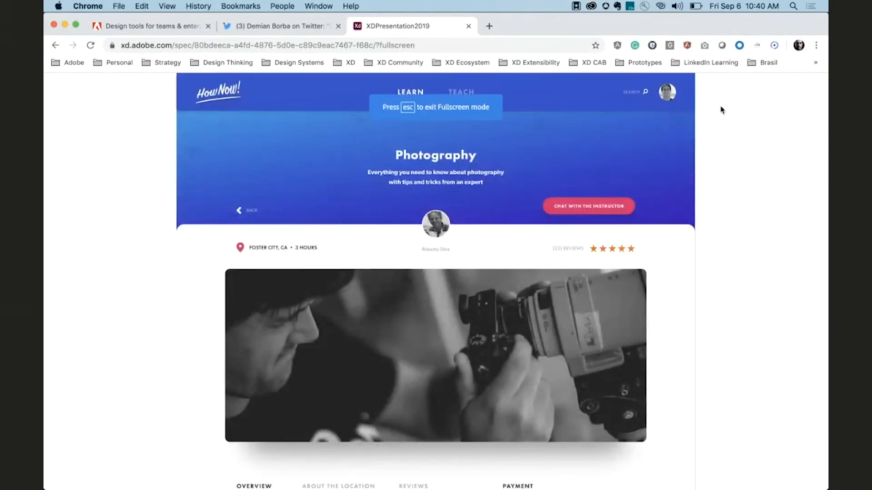
{"action": "scroll", "coordinate": [596, 181], "scroll_direction": "down", "scroll_amount": 7}
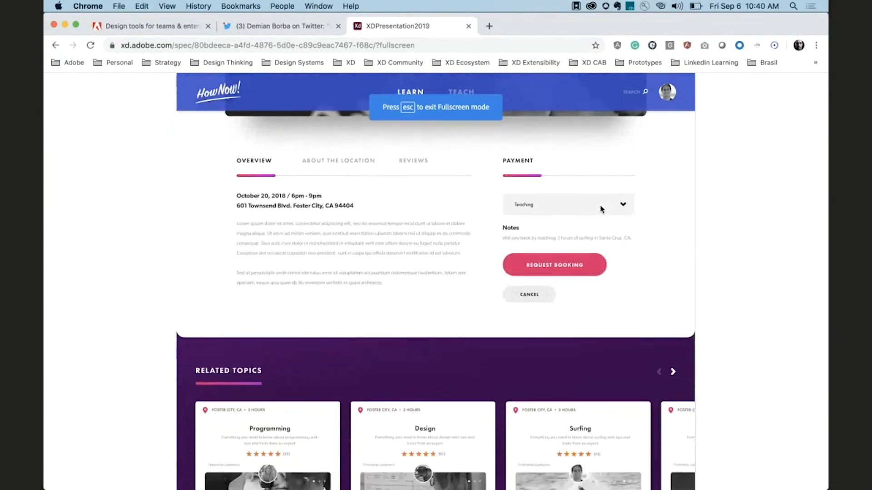
{"action": "scroll", "coordinate": [601, 209], "scroll_direction": "down", "scroll_amount": 2}
{"action": "scroll", "coordinate": [591, 254], "scroll_direction": "up", "scroll_amount": 9}
{"action": "scroll", "coordinate": [576, 317], "scroll_direction": "down", "scroll_amount": 5}
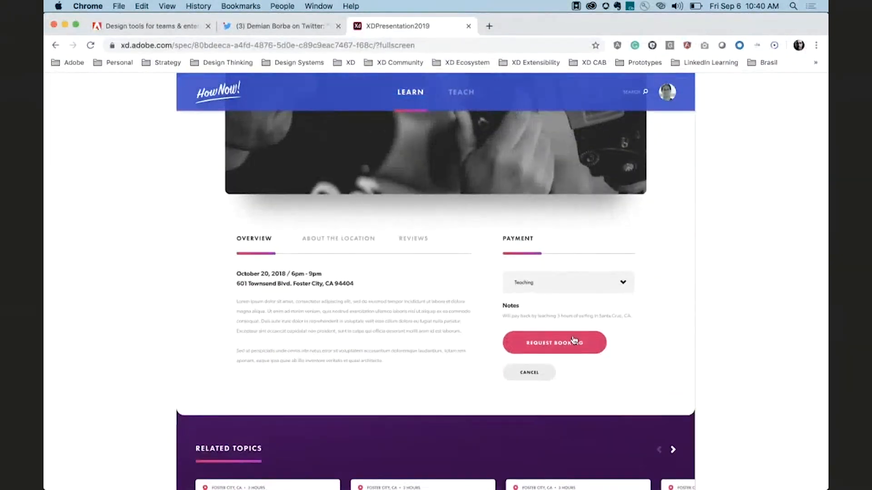
Request a booking and open the profile in the shared prototype, then exit full screen.
{"action": "left_click", "coordinate": [574, 342]}
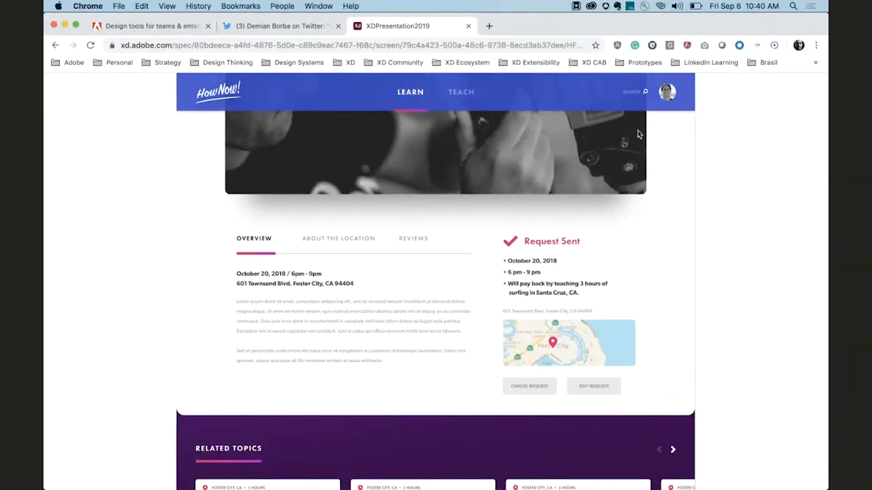
{"action": "left_click", "coordinate": [667, 97]}
{"action": "scroll", "coordinate": [674, 167], "scroll_direction": "down", "scroll_amount": 5}
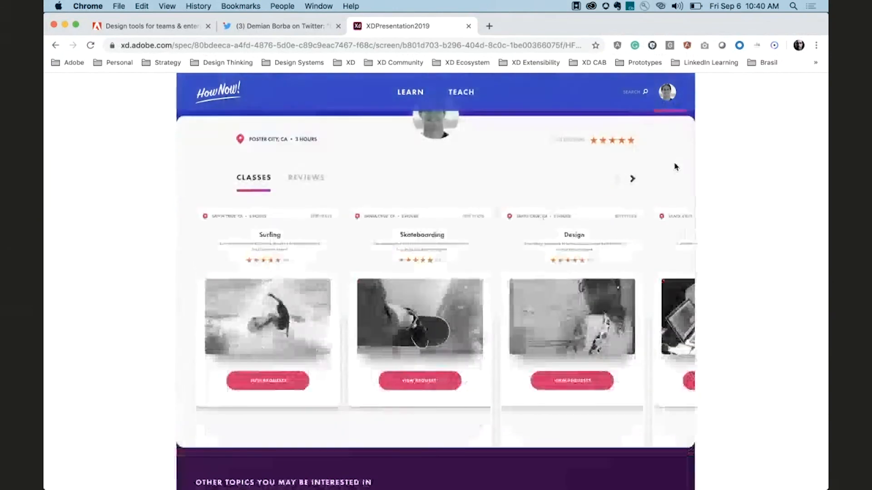
{"action": "scroll", "coordinate": [674, 167], "scroll_direction": "up", "scroll_amount": 5}
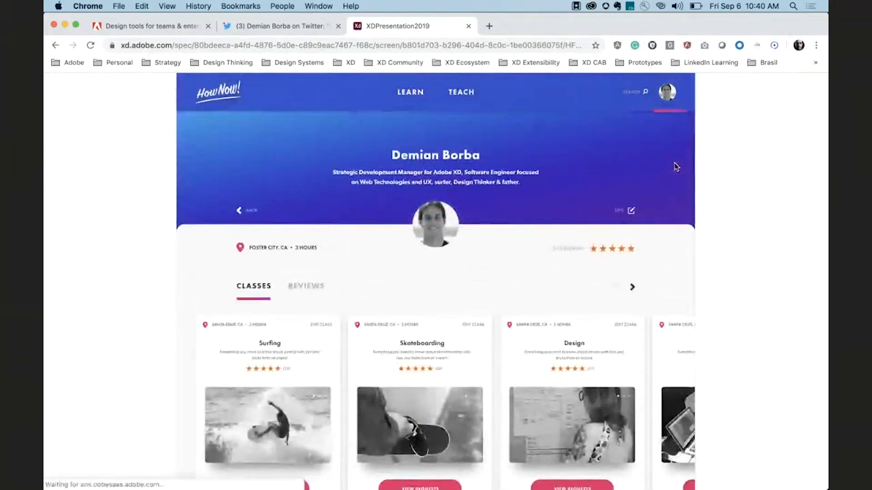
{"action": "key", "text": "Escape"}
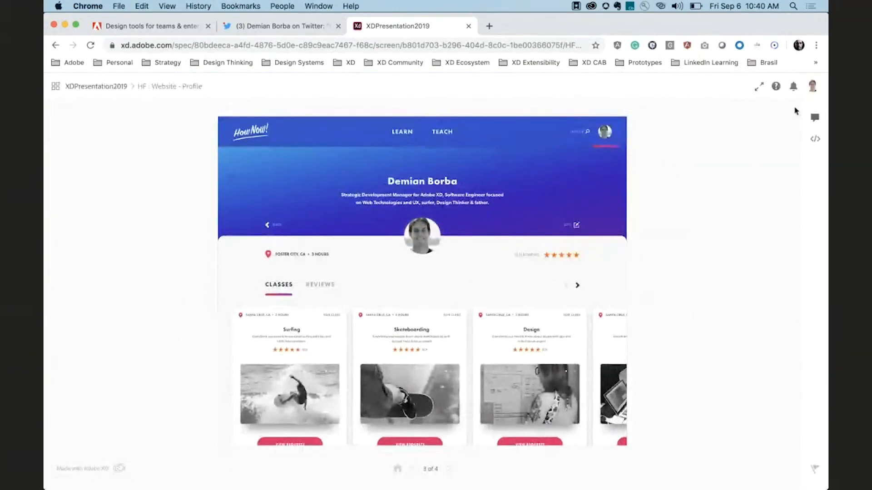
Open the comments panel on the profile screen and start typing a comment.
{"action": "left_click", "coordinate": [814, 117]}
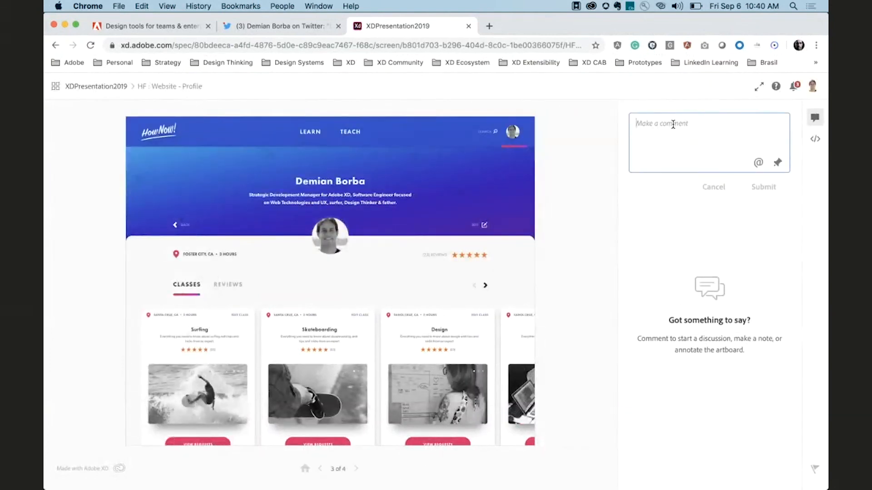
{"action": "type", "text": "Te"}
{"action": "key", "text": "BackSpace"}
{"action": "type", "text": "Chang t"}
{"action": "type", "text": "3"}
{"action": "key", "text": "BackSpace"}
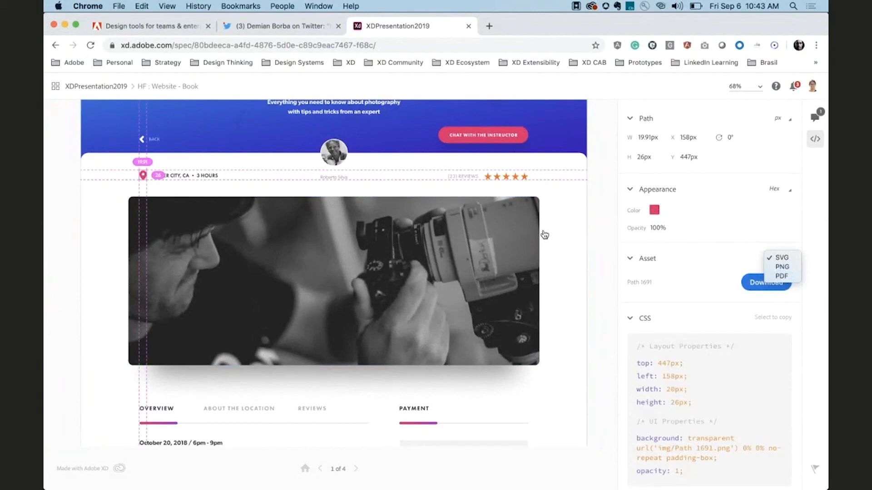
Switch back to Adobe XD.
{"action": "key", "text": "super+Tab"}
{"action": "key", "text": "super+Tab"}
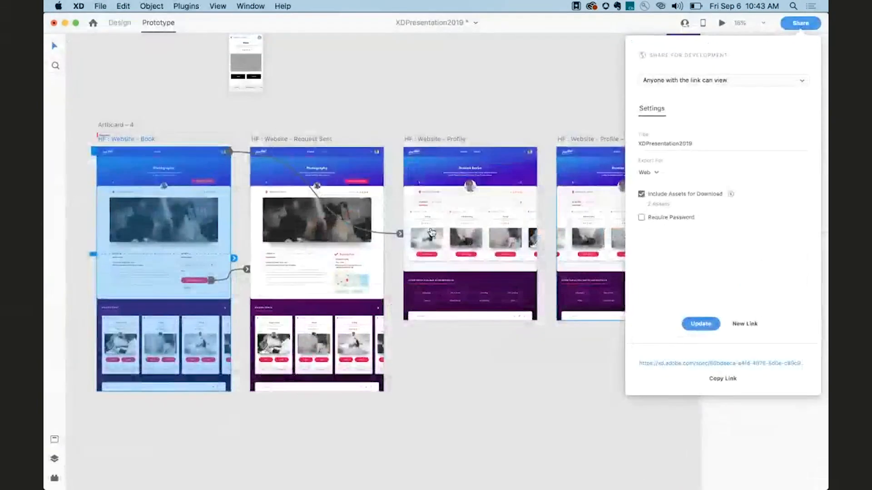